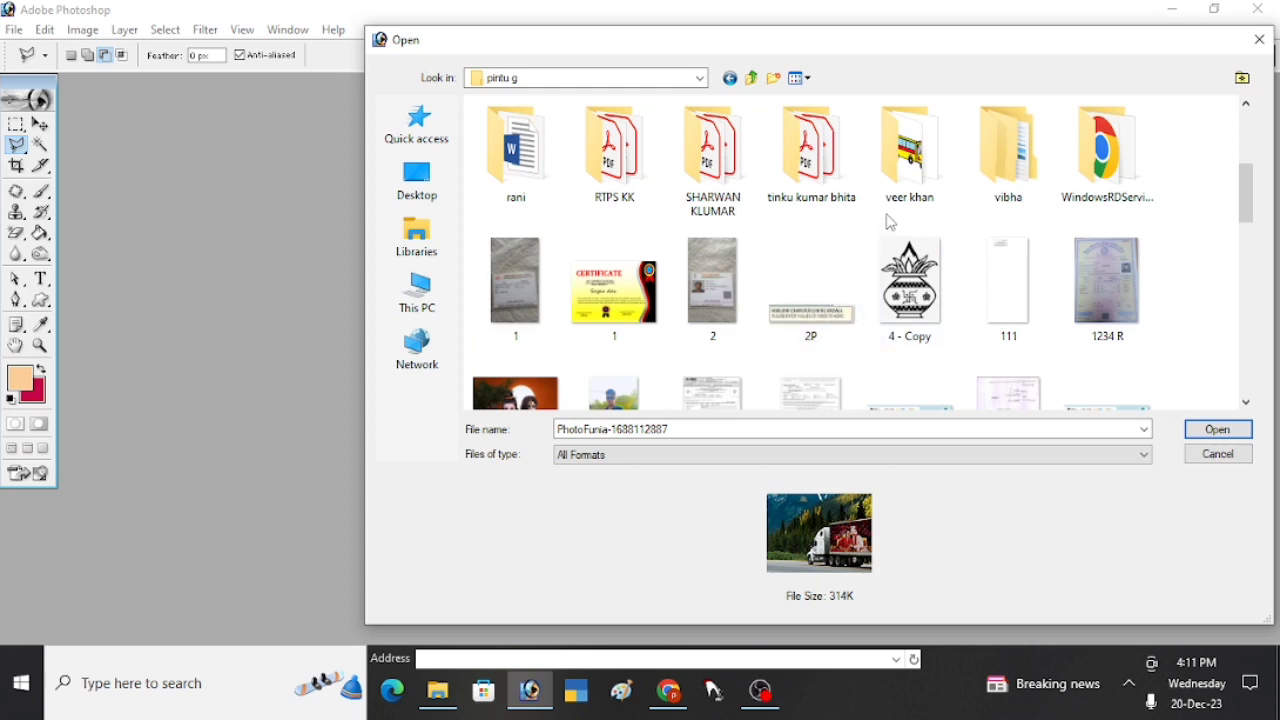
# - Browse the files to open to the photo hd folder inside the photoshop folder on Local Disk (D:)
pyautogui.scroll(3, 870, 250)
pyautogui.scroll(-3, 851, 290)
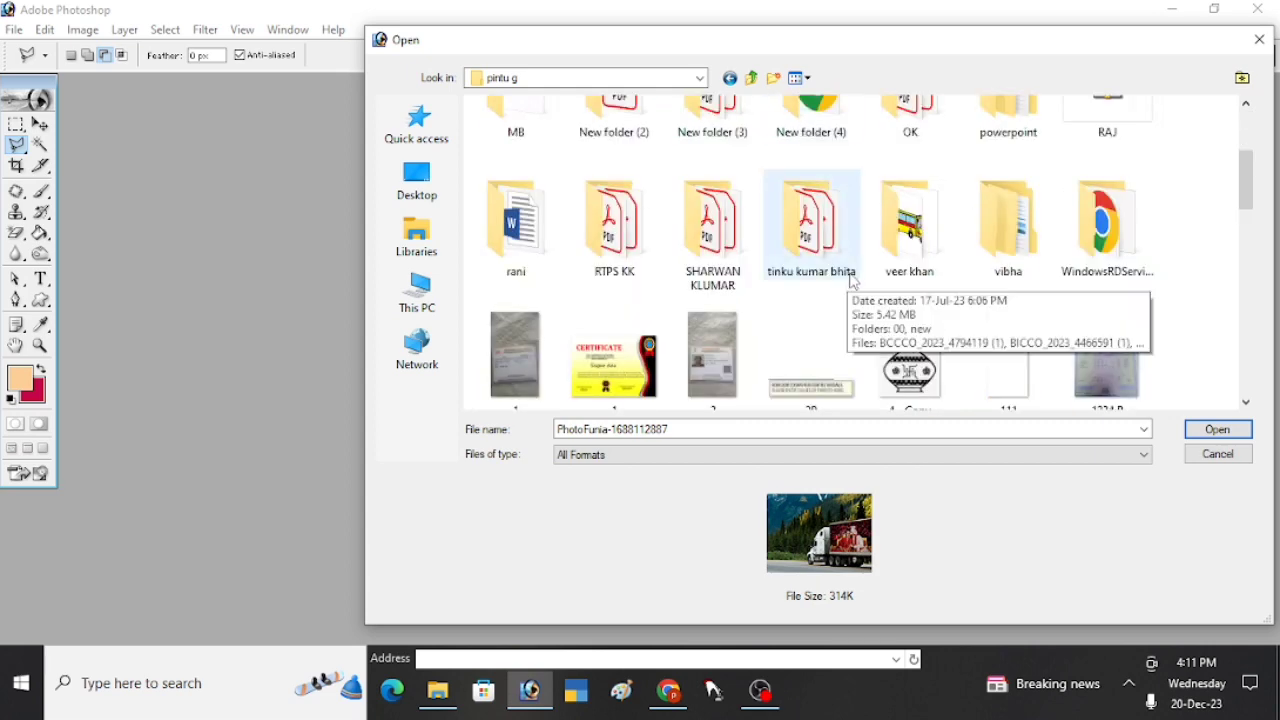
pyautogui.scroll(3, 855, 282)
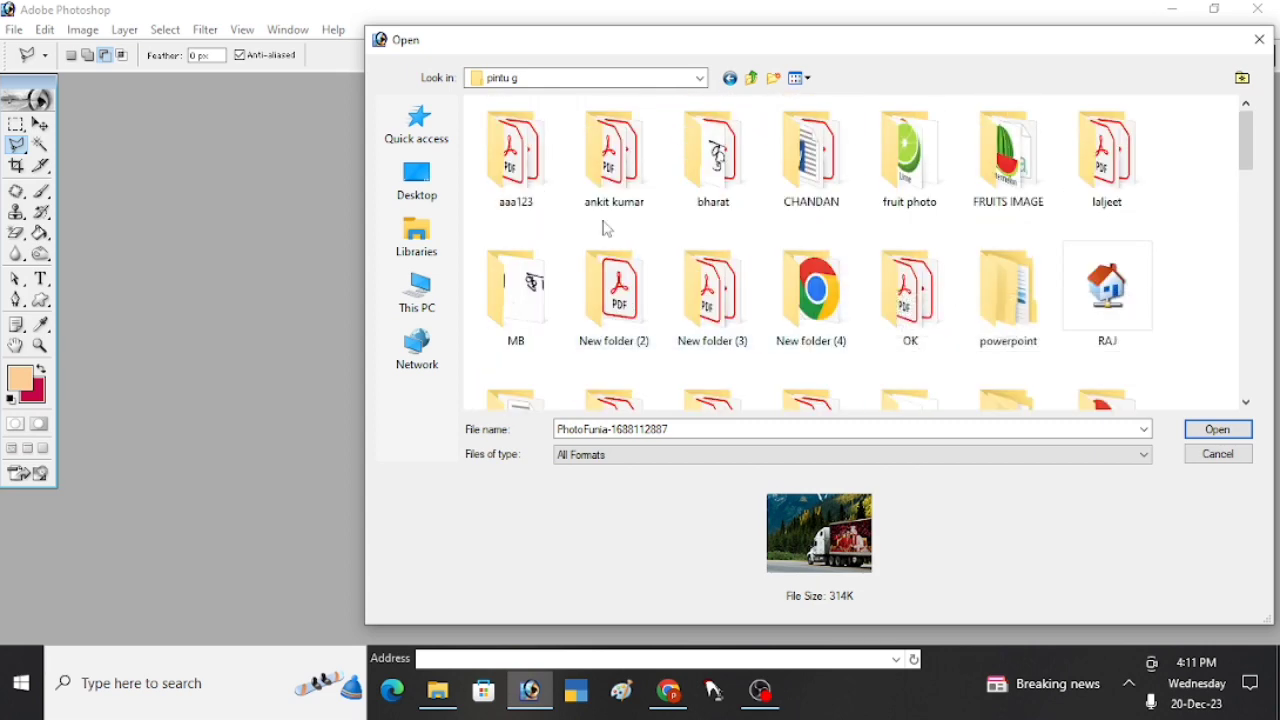
pyautogui.click(756, 90)
pyautogui.click(797, 233)
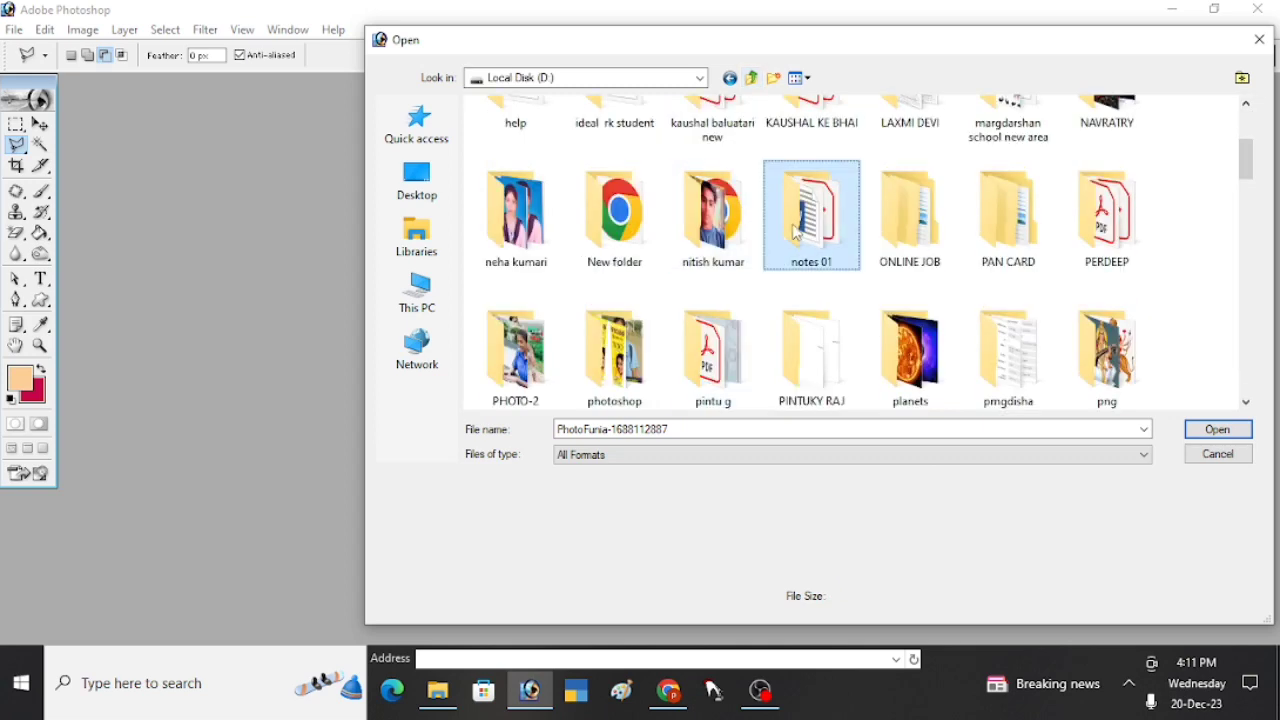
pyautogui.write('ph')
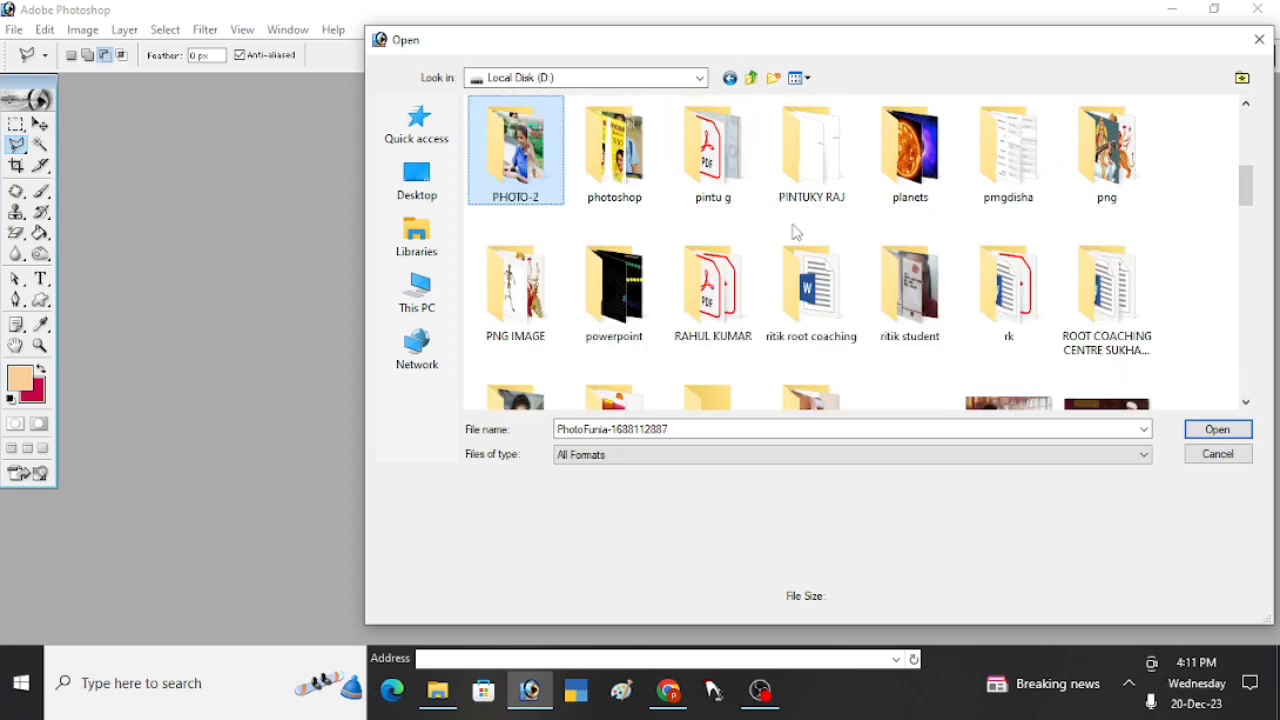
pyautogui.doubleClick(615, 155)
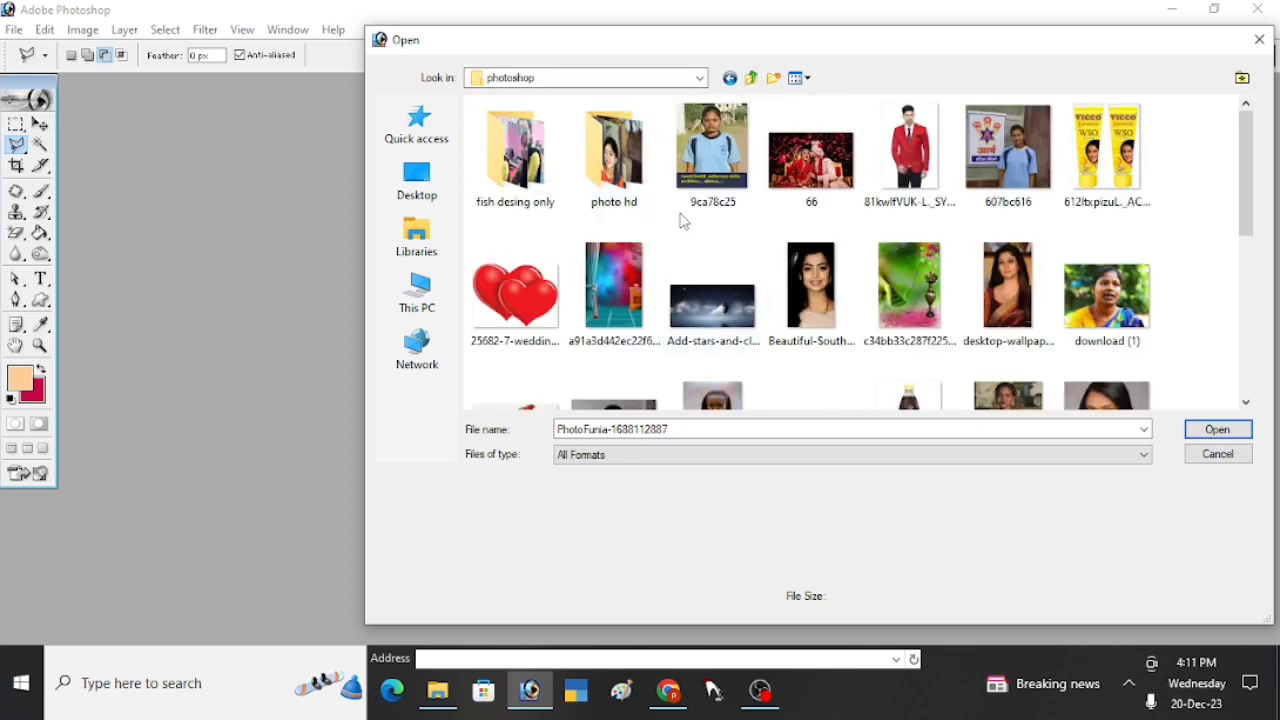
pyautogui.doubleClick(627, 196)
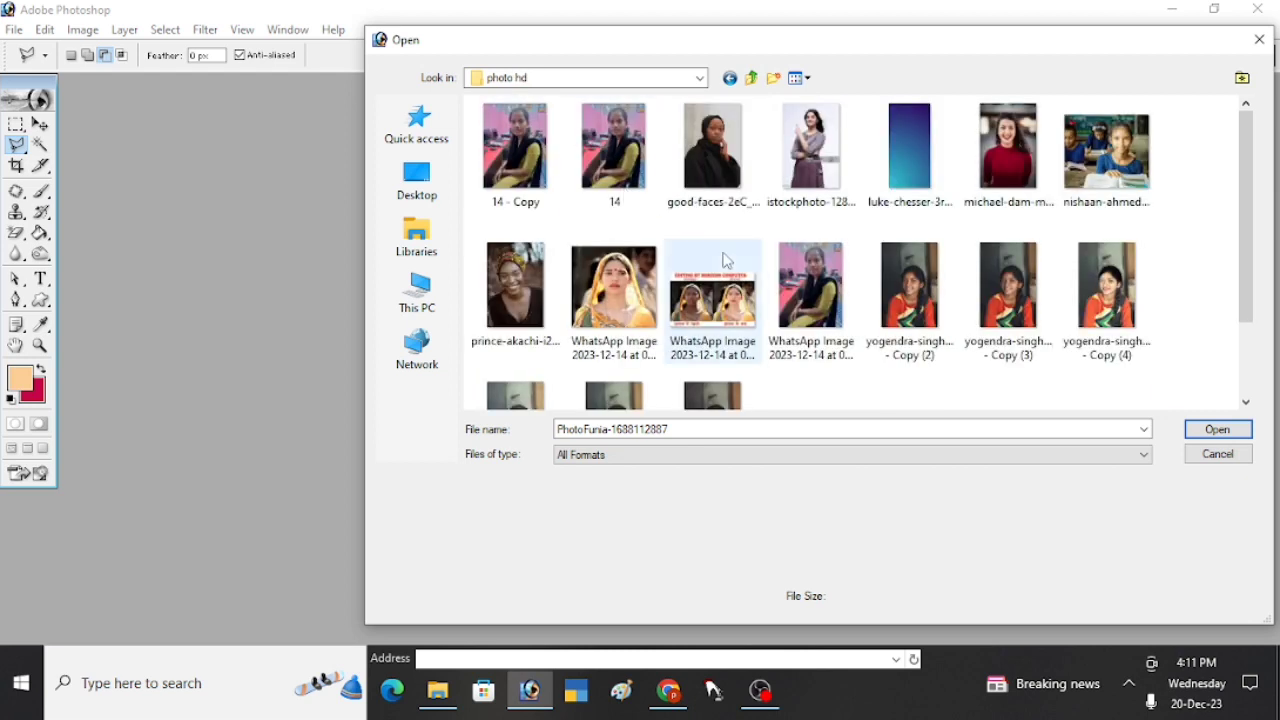
# - Open the portrait of the girl in the red sweater whose file name ends in Copy (2), and maximize its document window
pyautogui.click(928, 322)
pyautogui.doubleClick(928, 318)
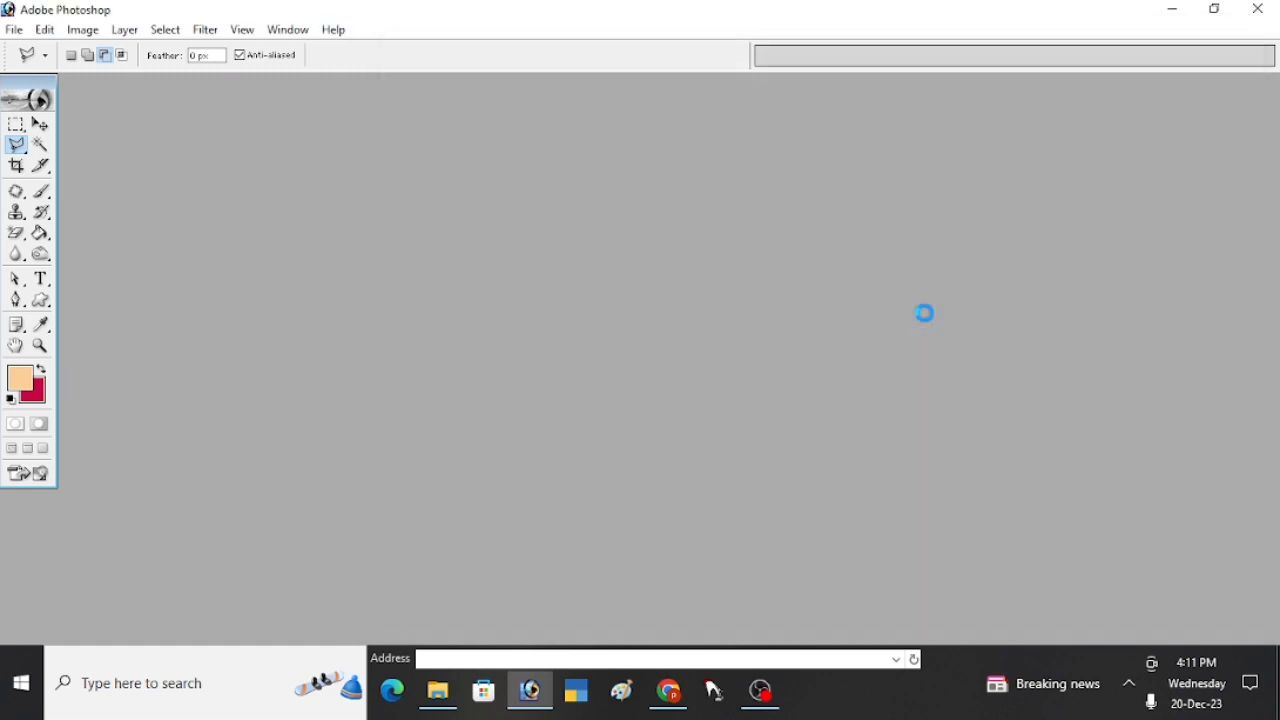
pyautogui.hotkey('ctrl', 'o')
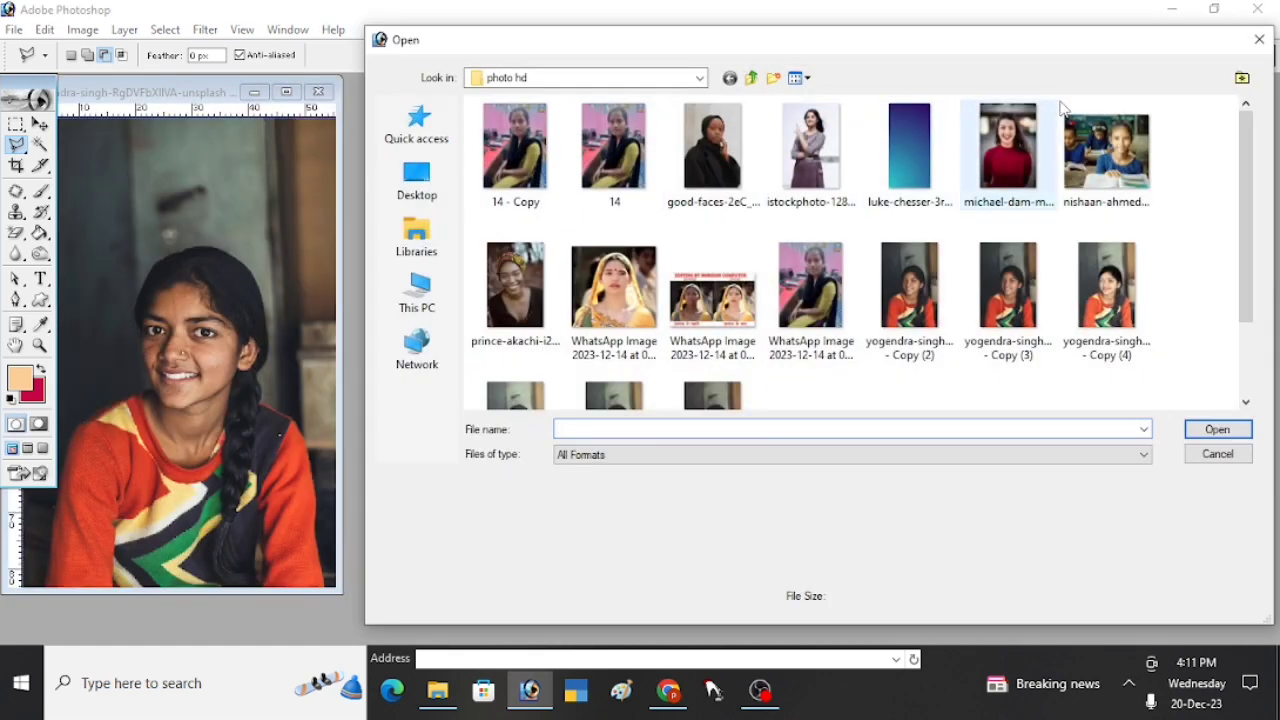
pyautogui.click(1259, 39)
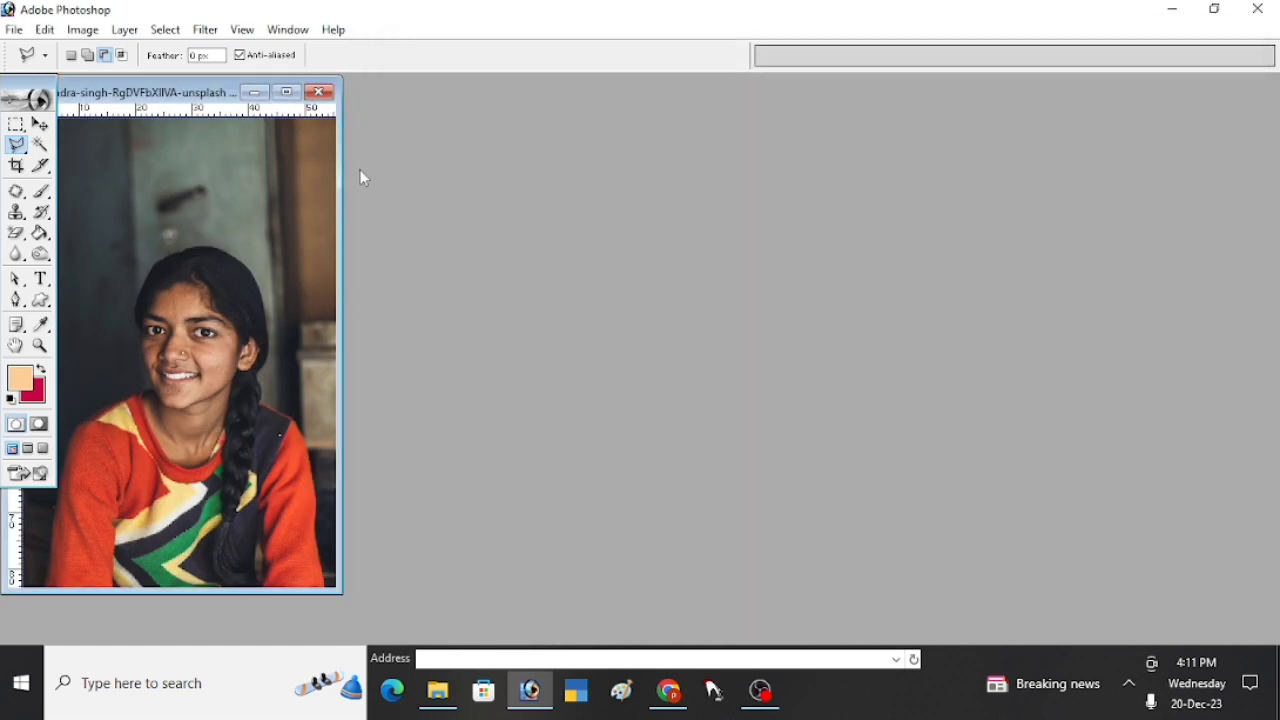
pyautogui.click(286, 92)
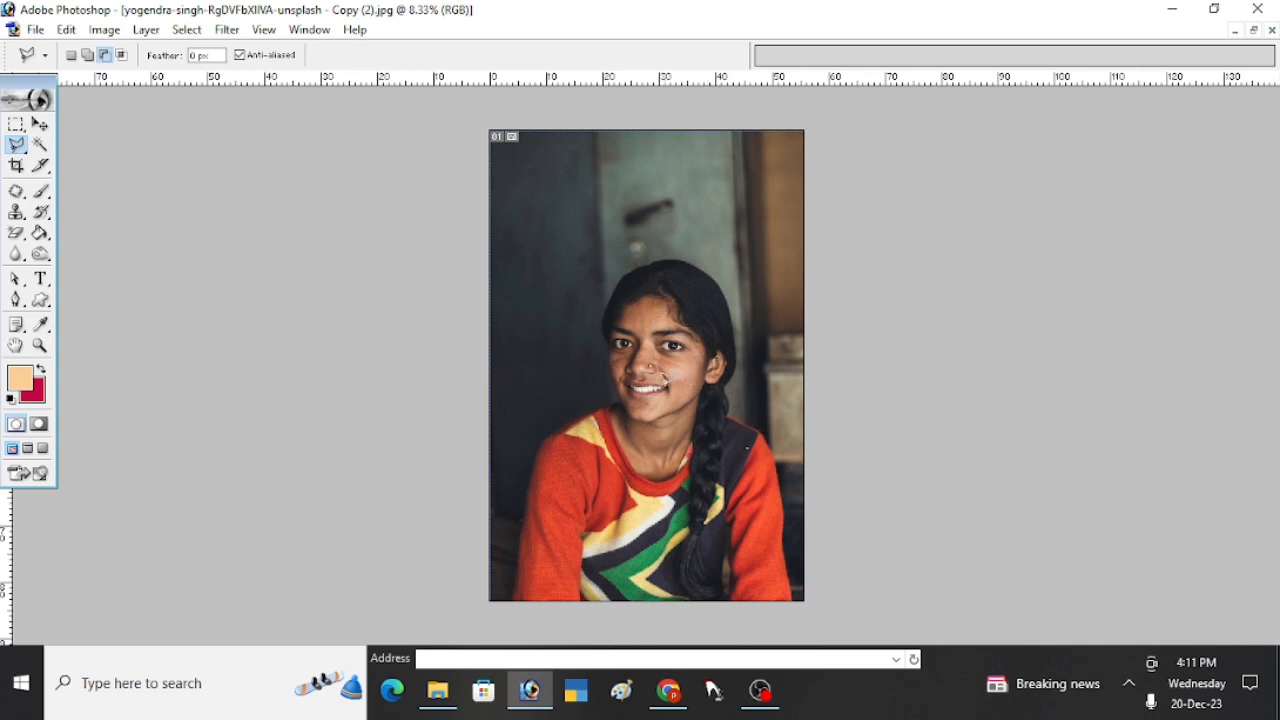
# - Brighten the whole portrait with a Curves adjustment on the RGB channel, using input 106 and output 133
pyautogui.click(670, 379)
pyautogui.click(660, 384)
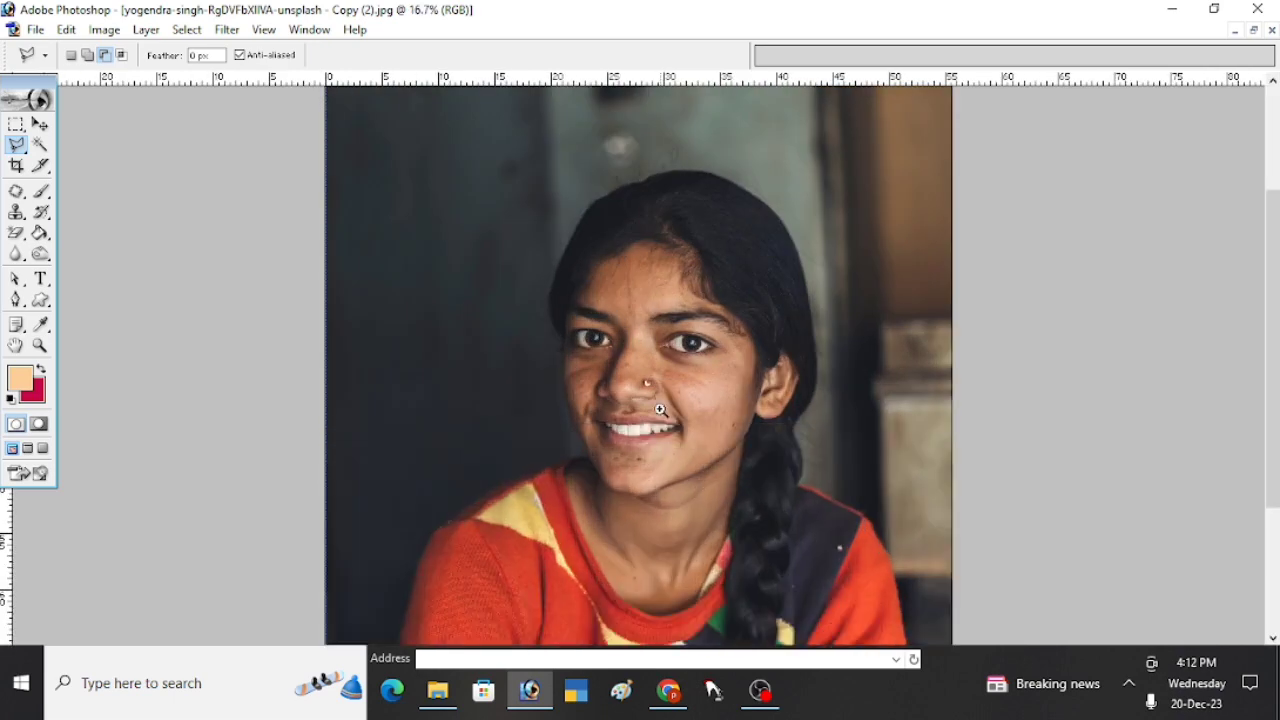
pyautogui.click(660, 392)
pyautogui.click(661, 400)
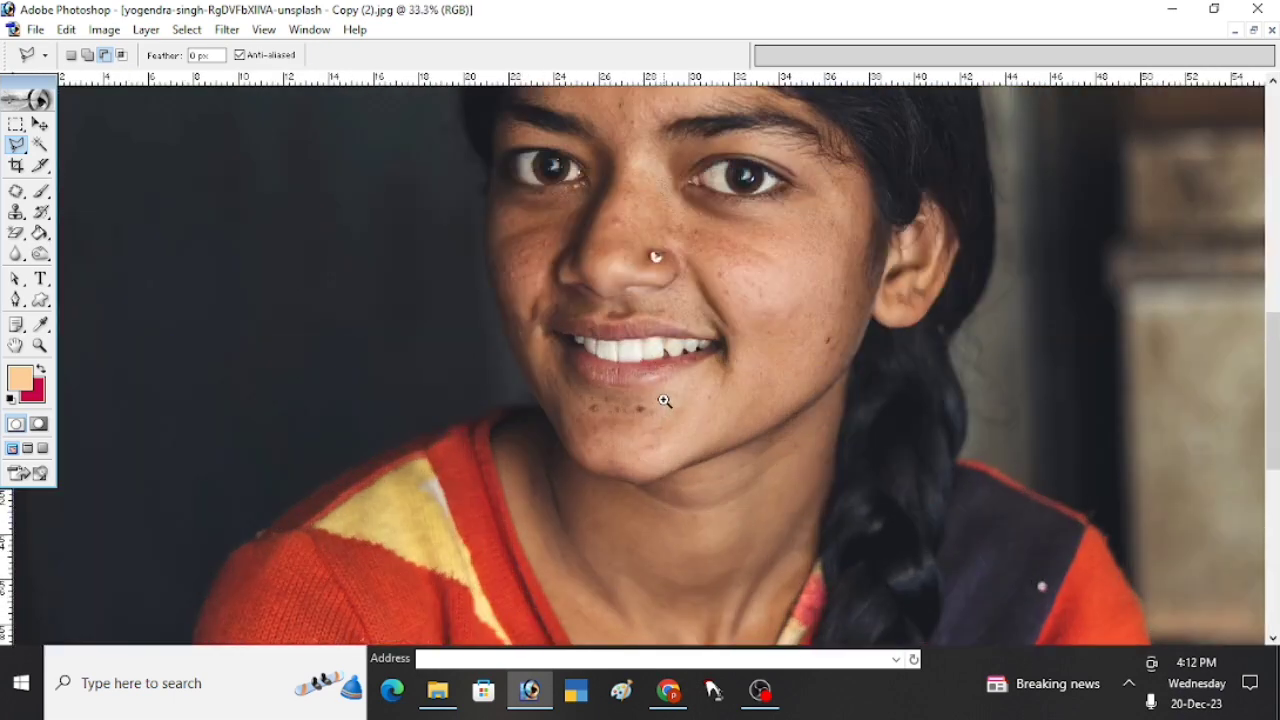
pyautogui.click(661, 400)
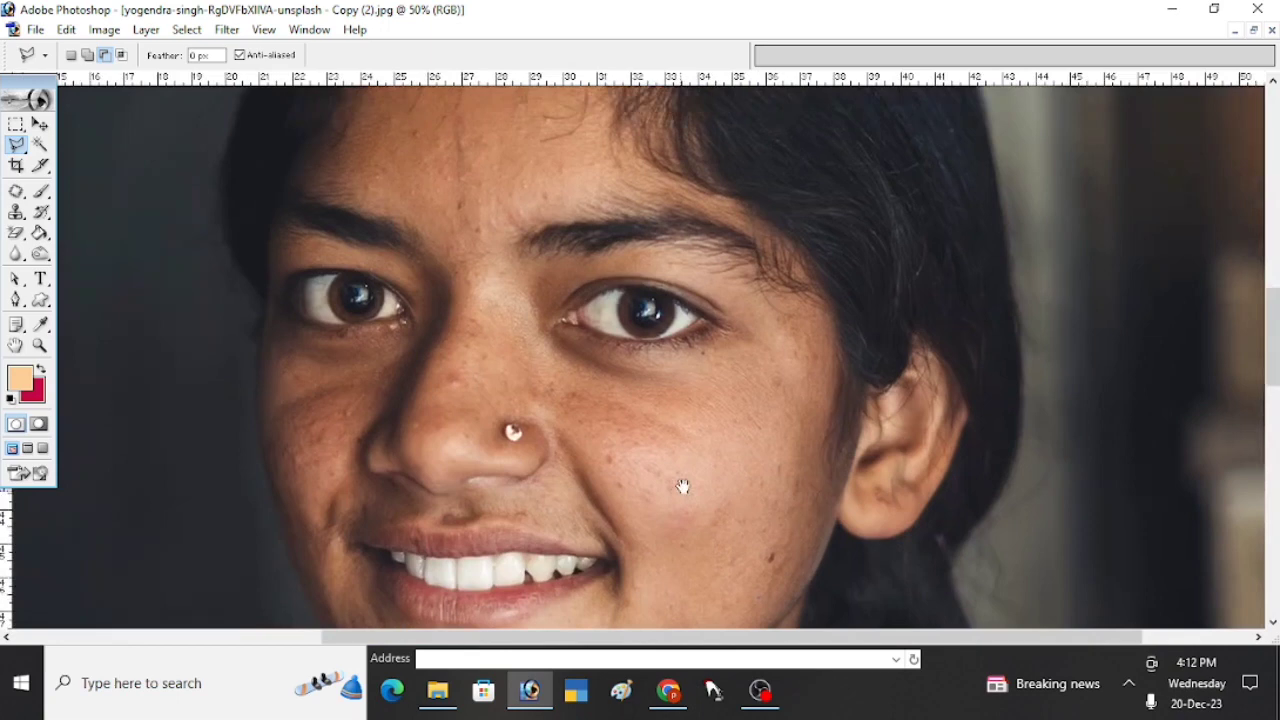
pyautogui.moveTo(748, 390); pyautogui.dragTo(669, 402)
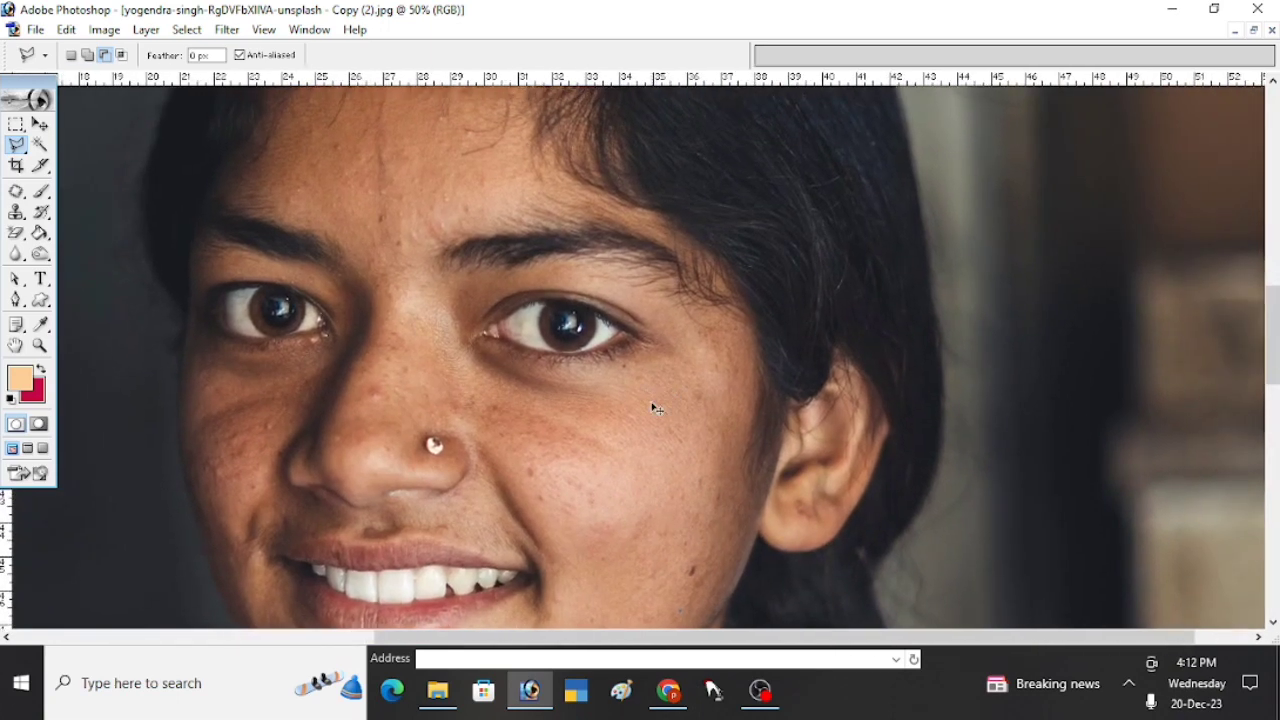
pyautogui.hotkey('ctrl', 'm')
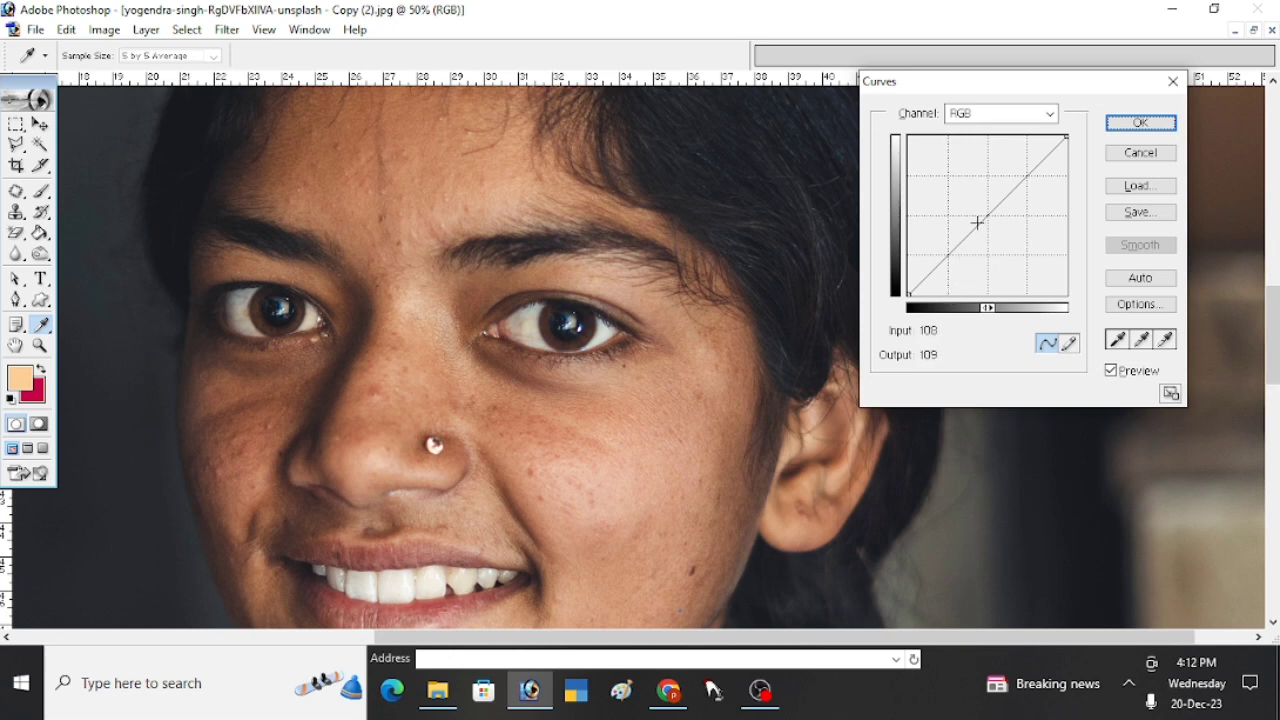
pyautogui.click(980, 215)
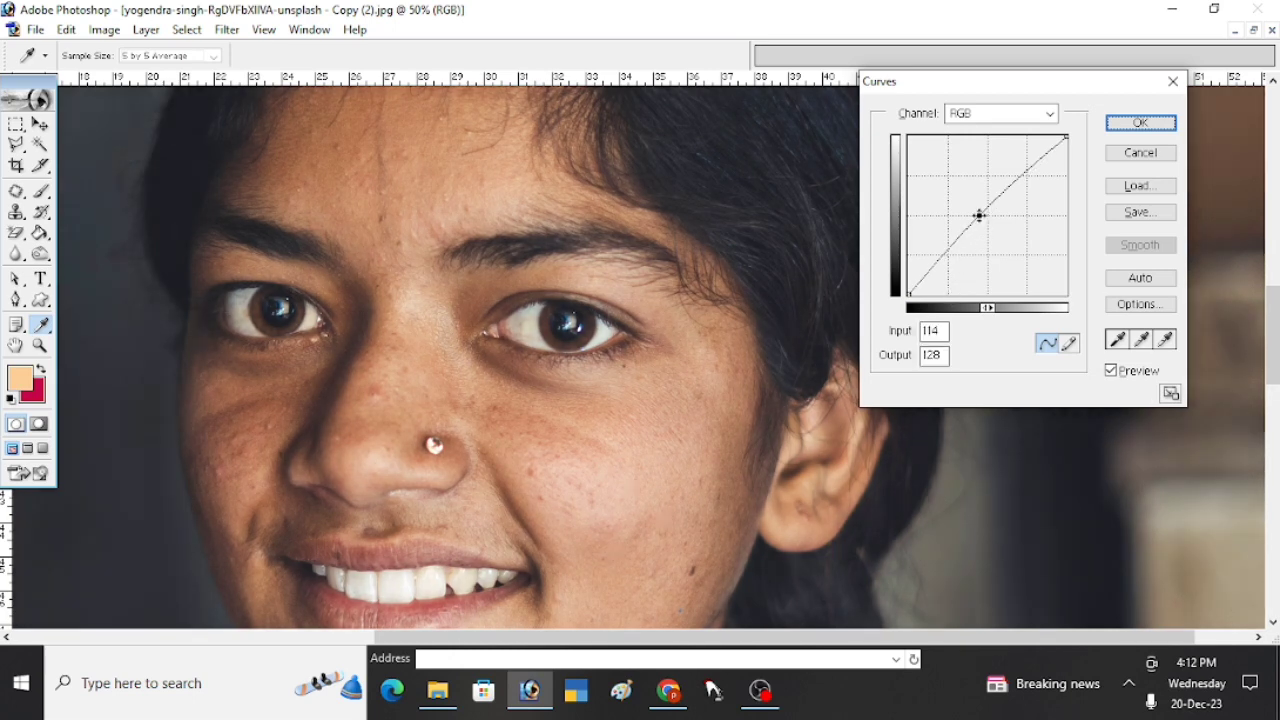
pyautogui.moveTo(980, 215); pyautogui.dragTo(974, 212)
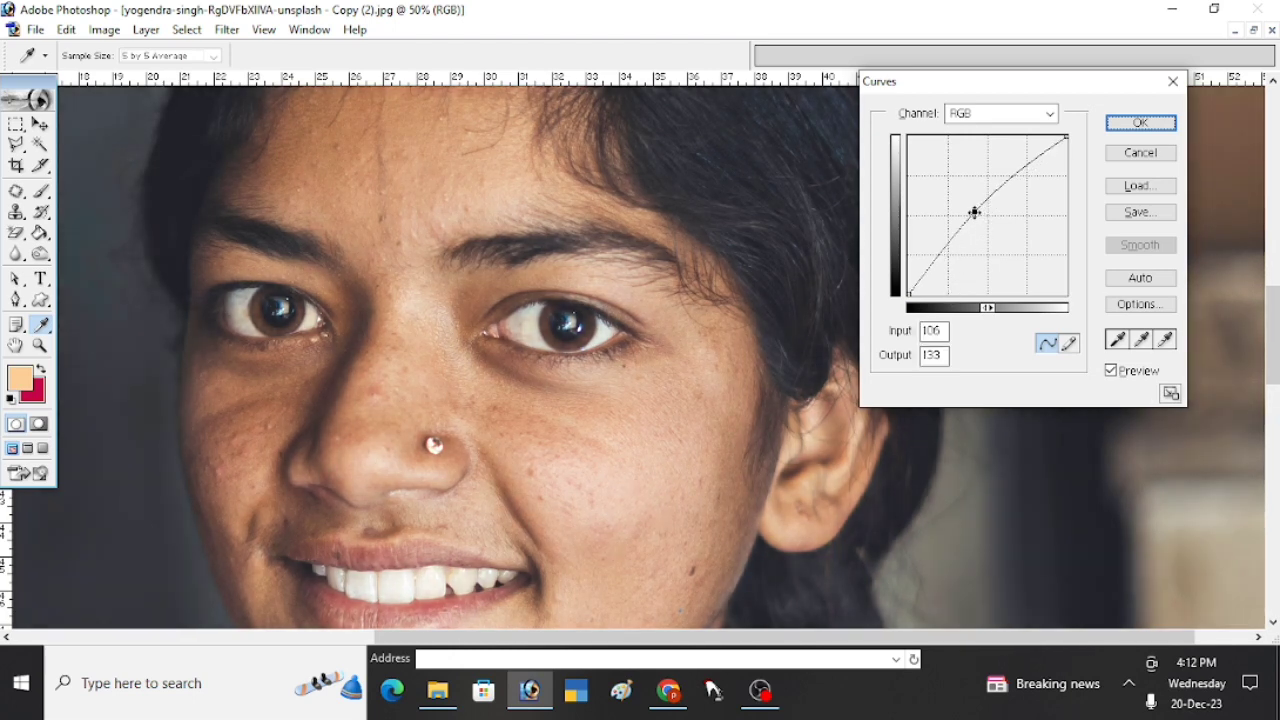
pyautogui.click(1140, 122)
pyautogui.press('l')
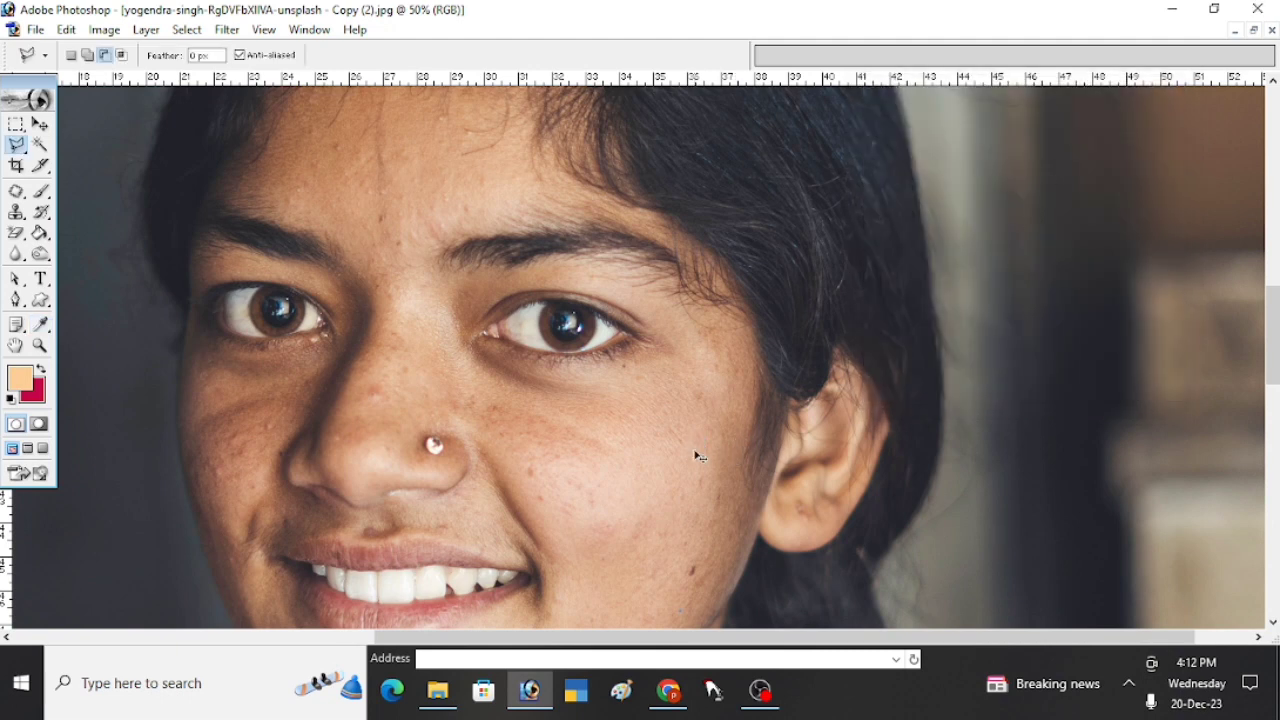
# - Adjust the portrait's highlights with Color Balance, setting the yellow–blue level to -17 and shifting slightly toward red
pyautogui.hotkey('ctrl', 'b')
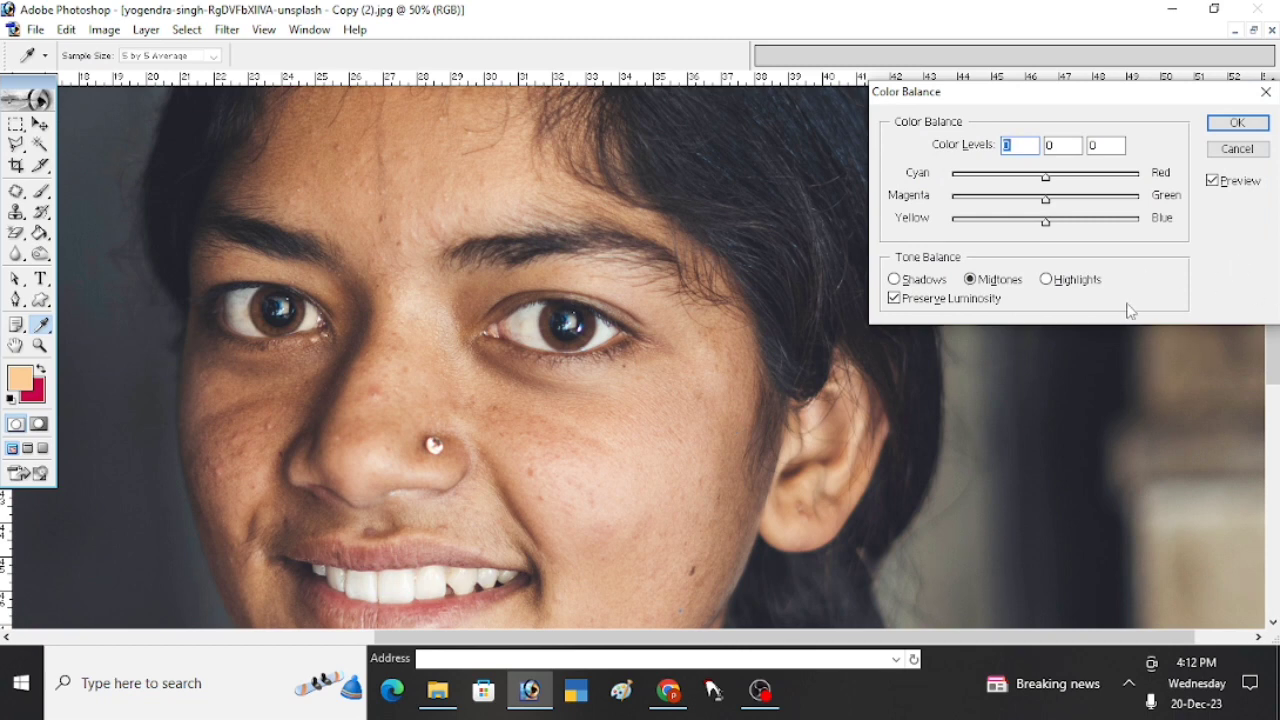
pyautogui.click(1047, 286)
pyautogui.click(1038, 222)
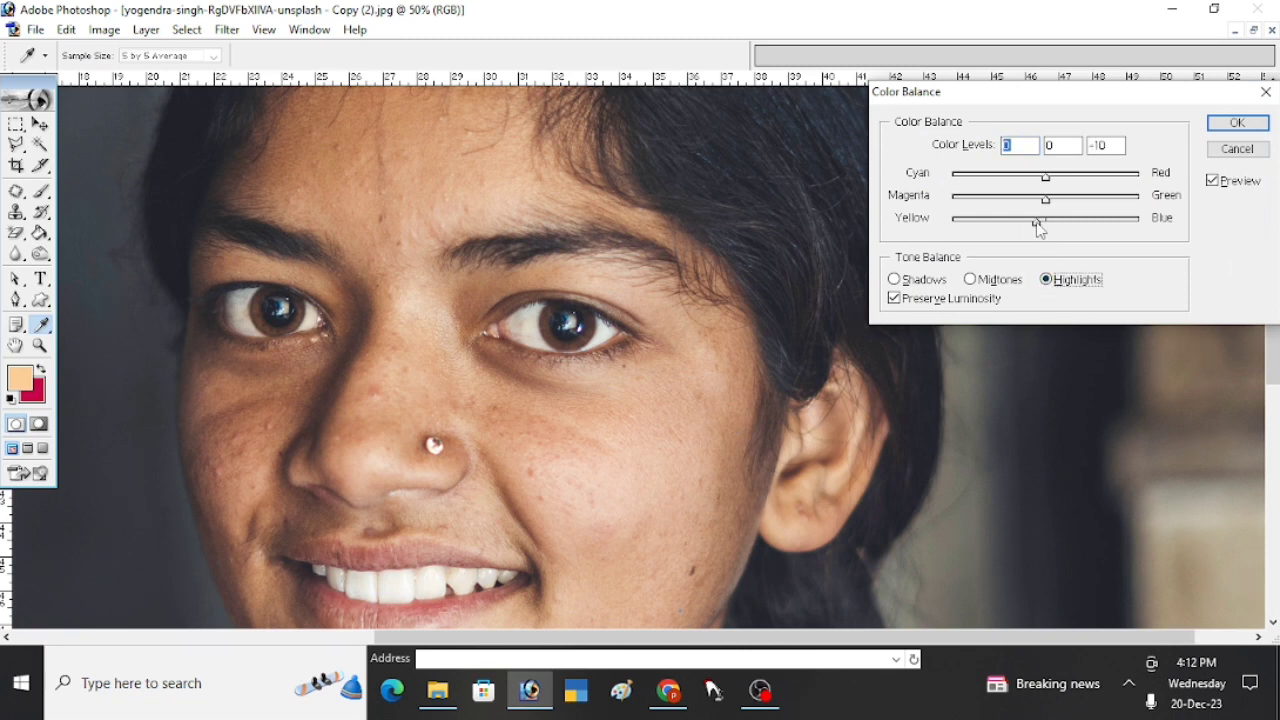
pyautogui.moveTo(1035, 224); pyautogui.dragTo(1030, 224)
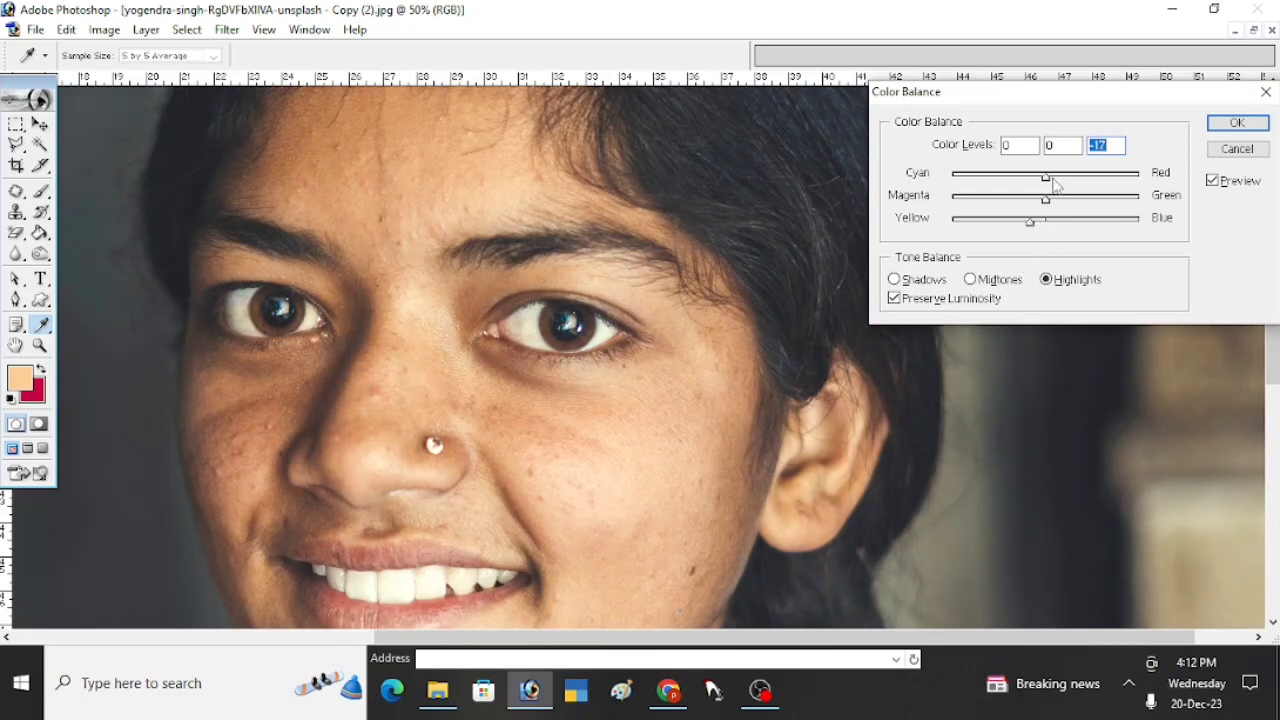
pyautogui.click(1050, 178)
pyautogui.click(1055, 178)
pyautogui.click(1214, 130)
pyautogui.press('l')
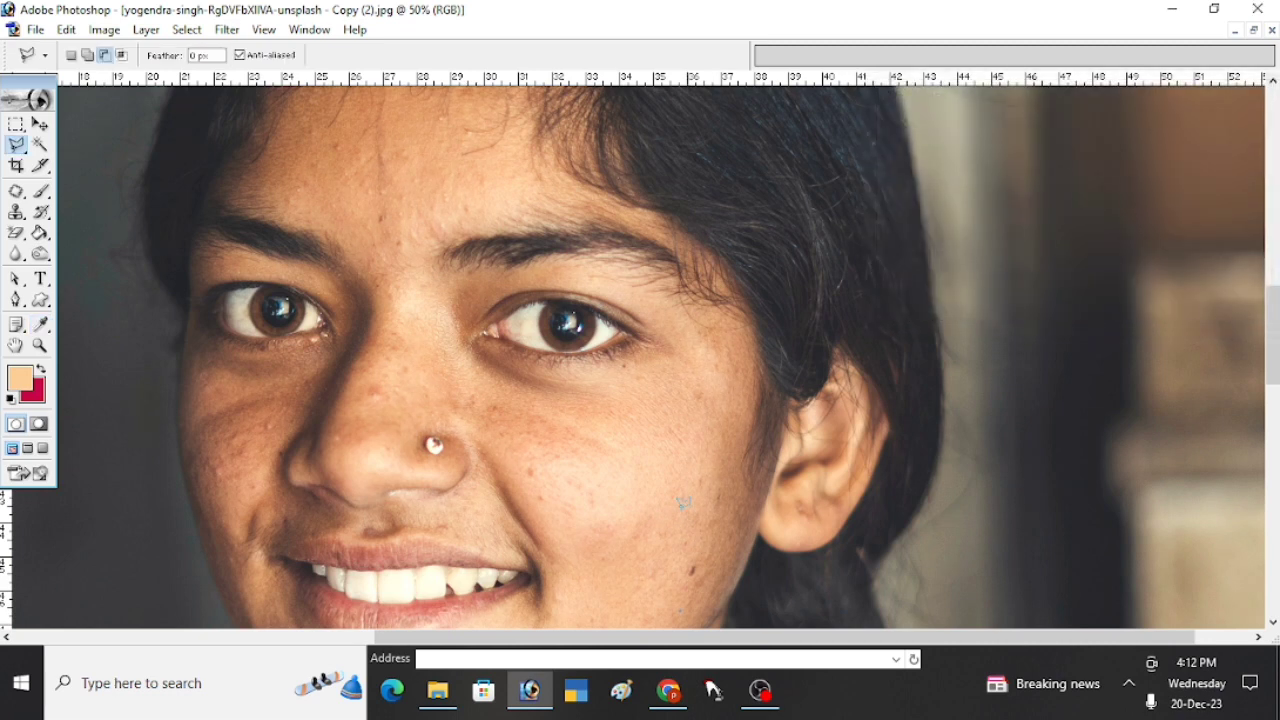
# - Outline the shadowed half of the face and neck with the Polygonal Lasso, from the neckline through the nose and around the forehead
pyautogui.moveTo(594, 531)
pyautogui.mouseDown()
pyautogui.moveTo(742, 399)
pyautogui.moveTo(686, 397)
pyautogui.mouseUp()
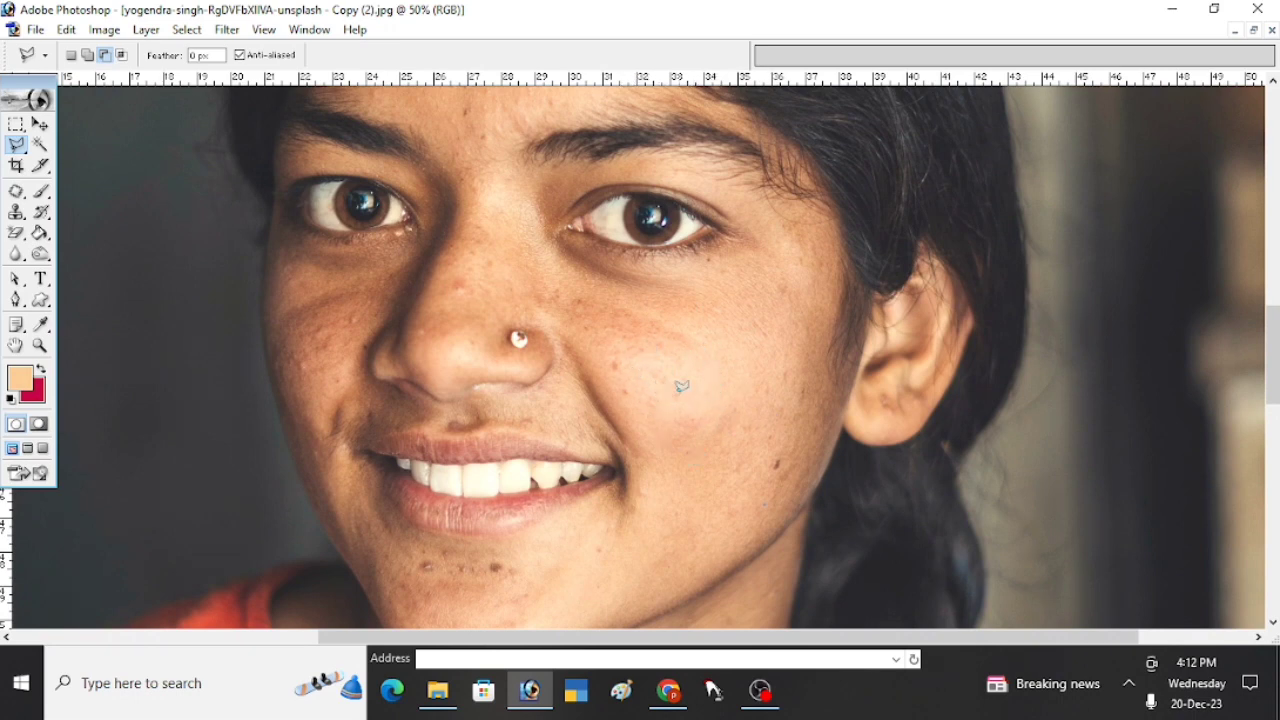
pyautogui.keyDown('alt'); pyautogui.click(532, 434); pyautogui.keyUp('alt')
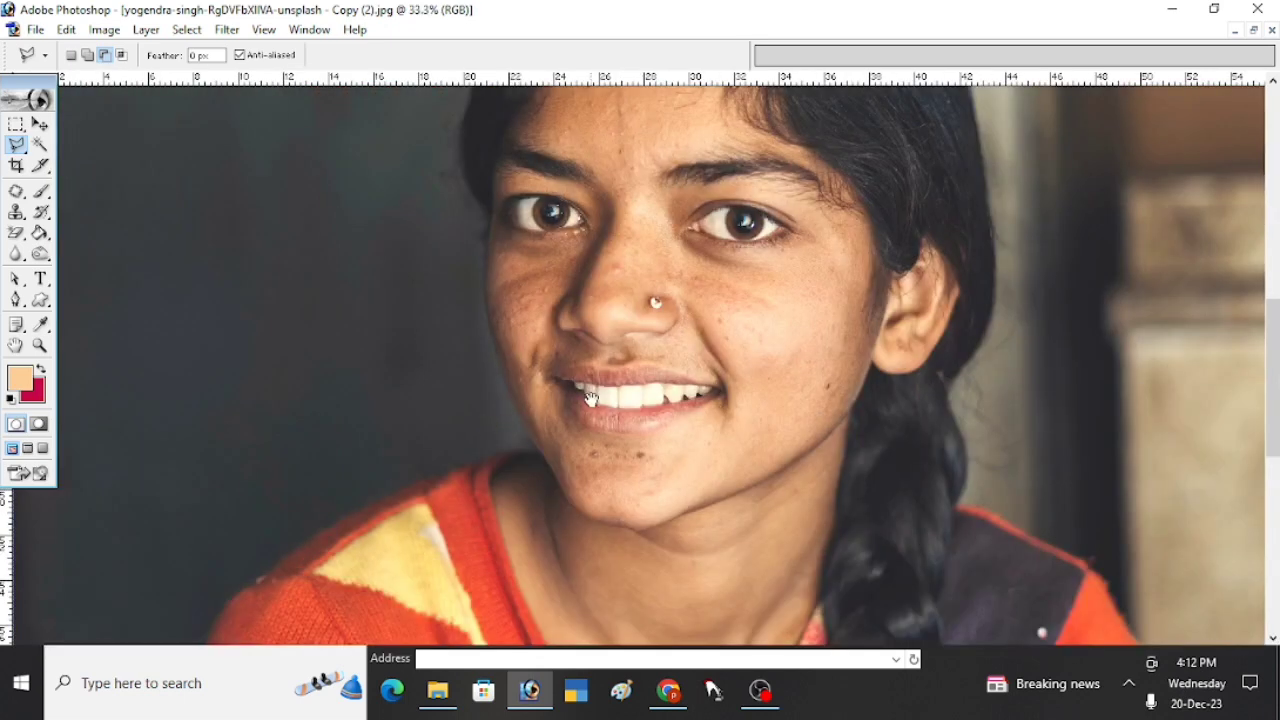
pyautogui.keyDown('alt'); pyautogui.click(615, 464); pyautogui.keyUp('alt')
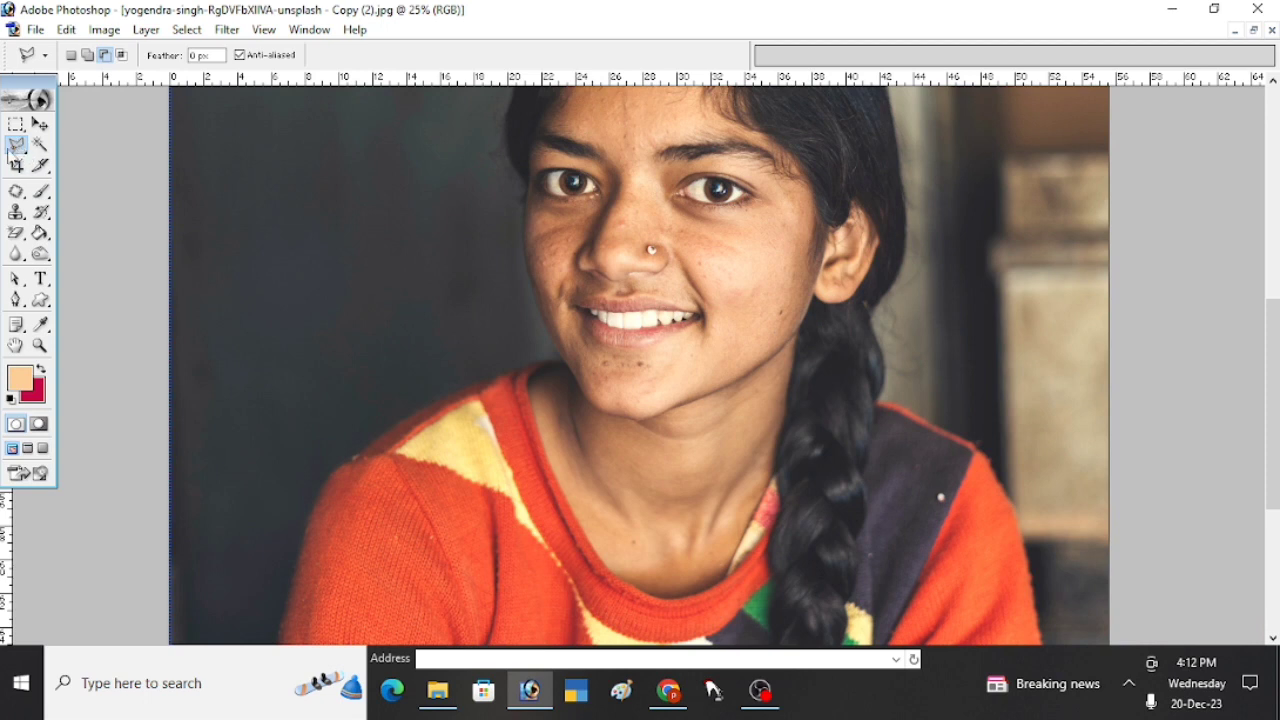
pyautogui.moveTo(646, 377); pyautogui.dragTo(649, 486)
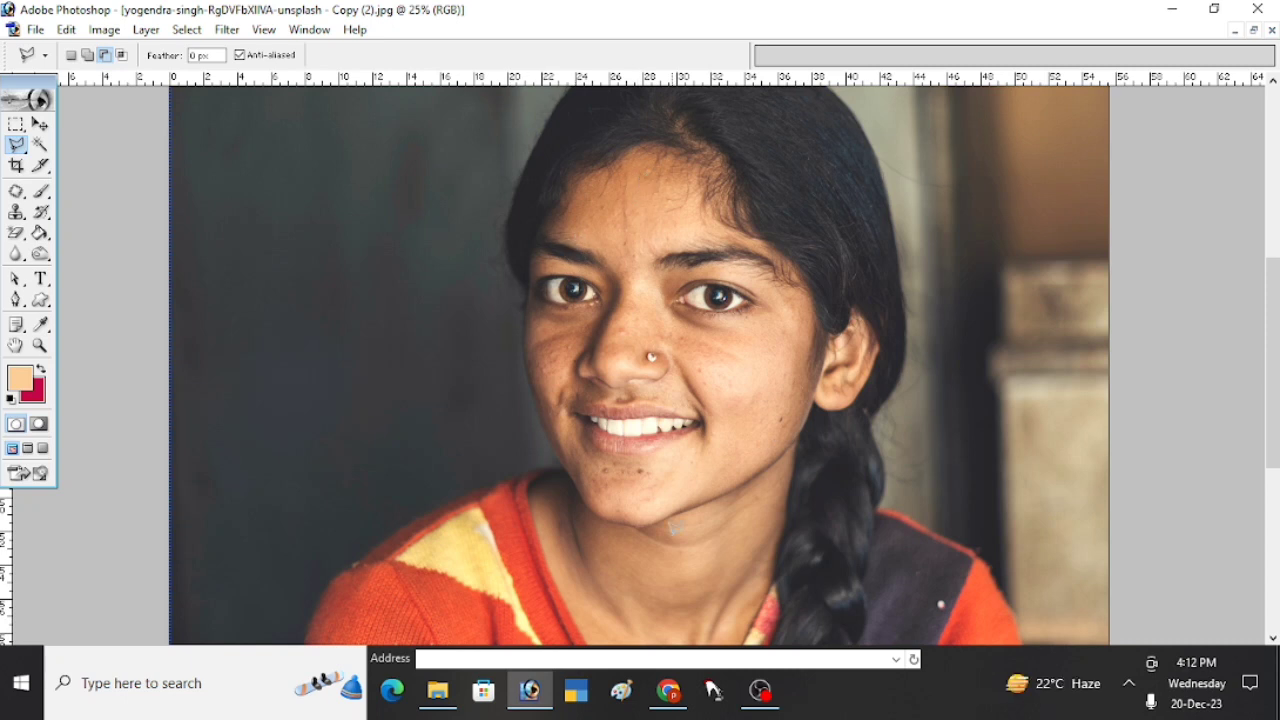
pyautogui.moveTo(620, 570); pyautogui.dragTo(625, 502)
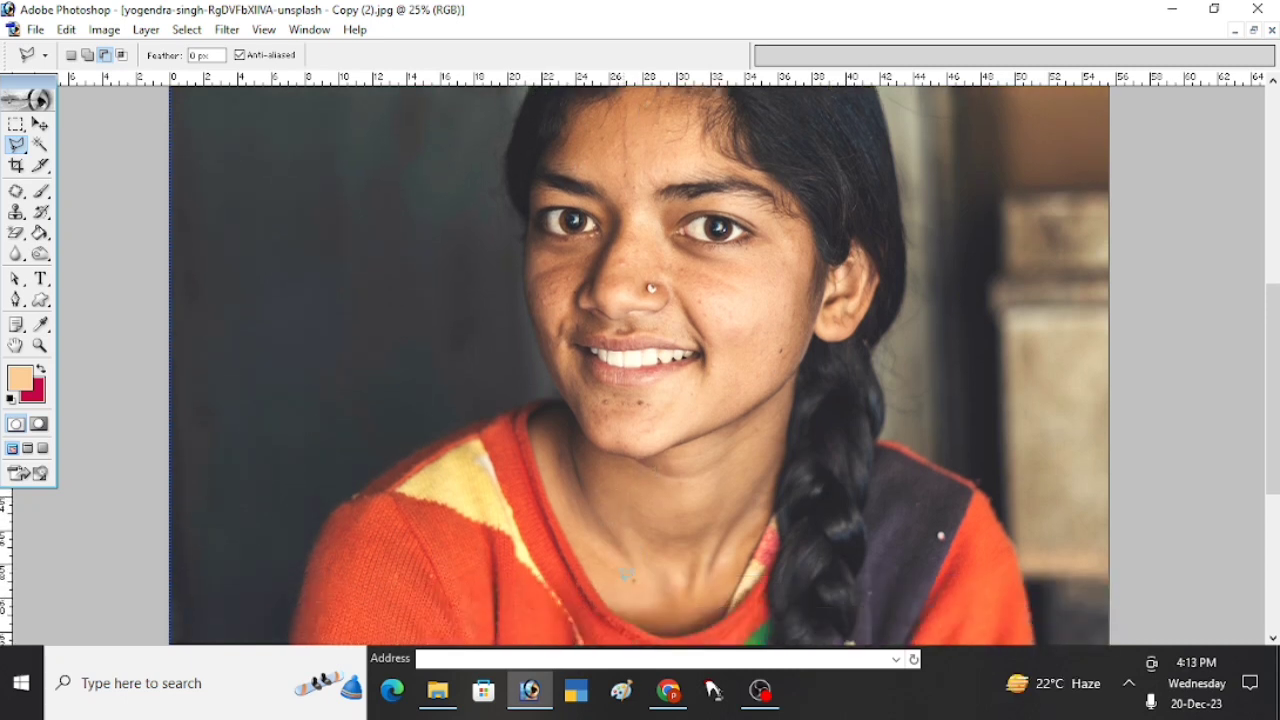
pyautogui.click(618, 608)
pyautogui.click(632, 465)
pyautogui.click(629, 327)
pyautogui.click(640, 217)
pyautogui.click(655, 179)
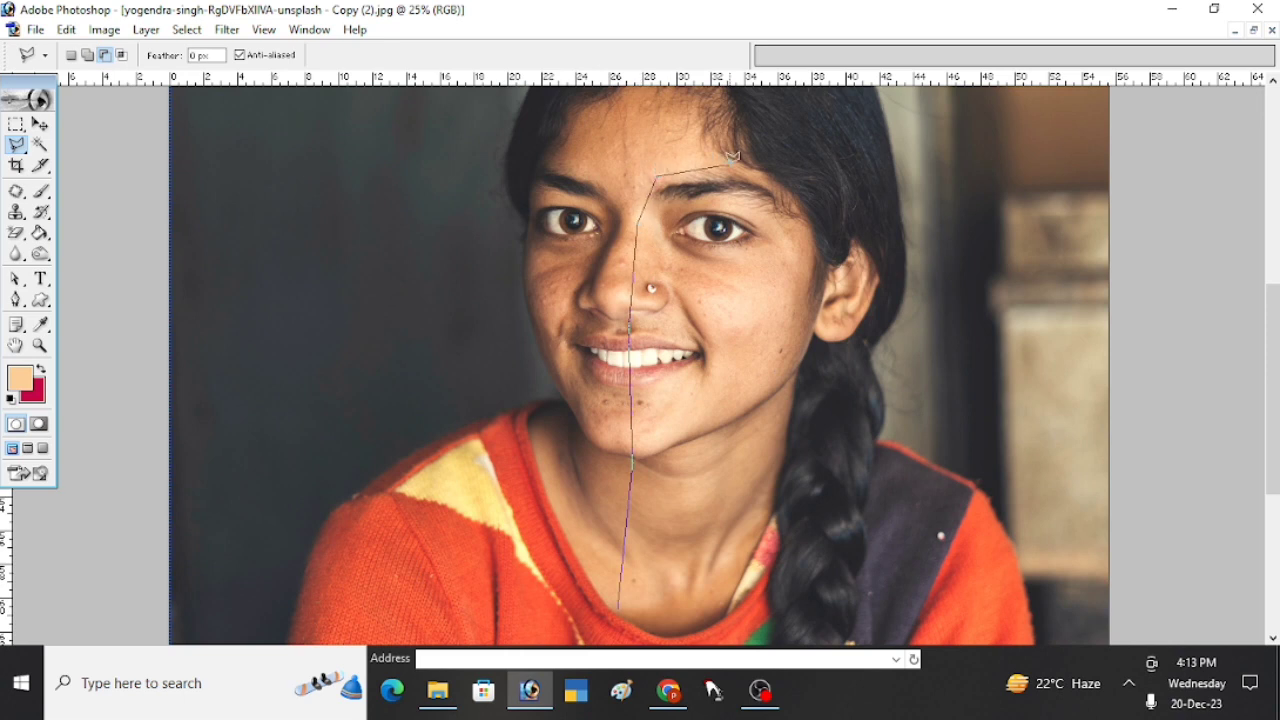
pyautogui.moveTo(740, 167); pyautogui.dragTo(740, 237)
pyautogui.click(726, 237)
pyautogui.click(721, 194)
pyautogui.click(680, 148)
pyautogui.click(548, 188)
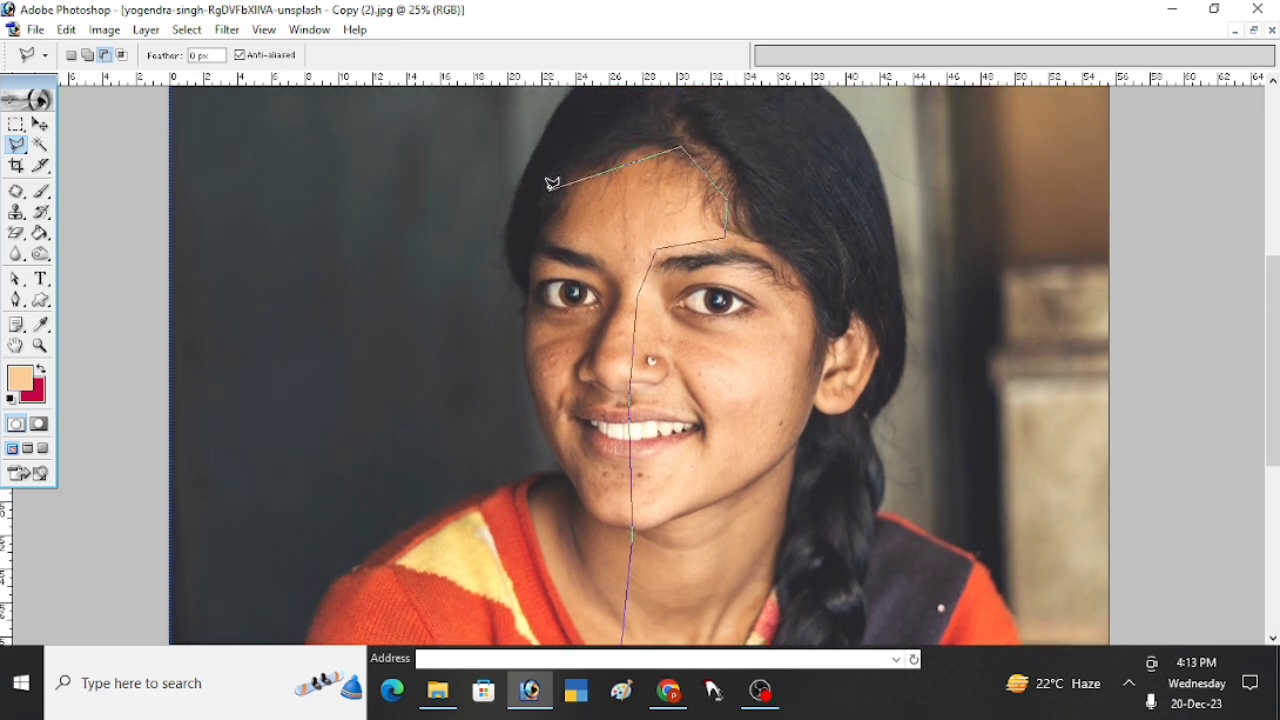
pyautogui.click(526, 240)
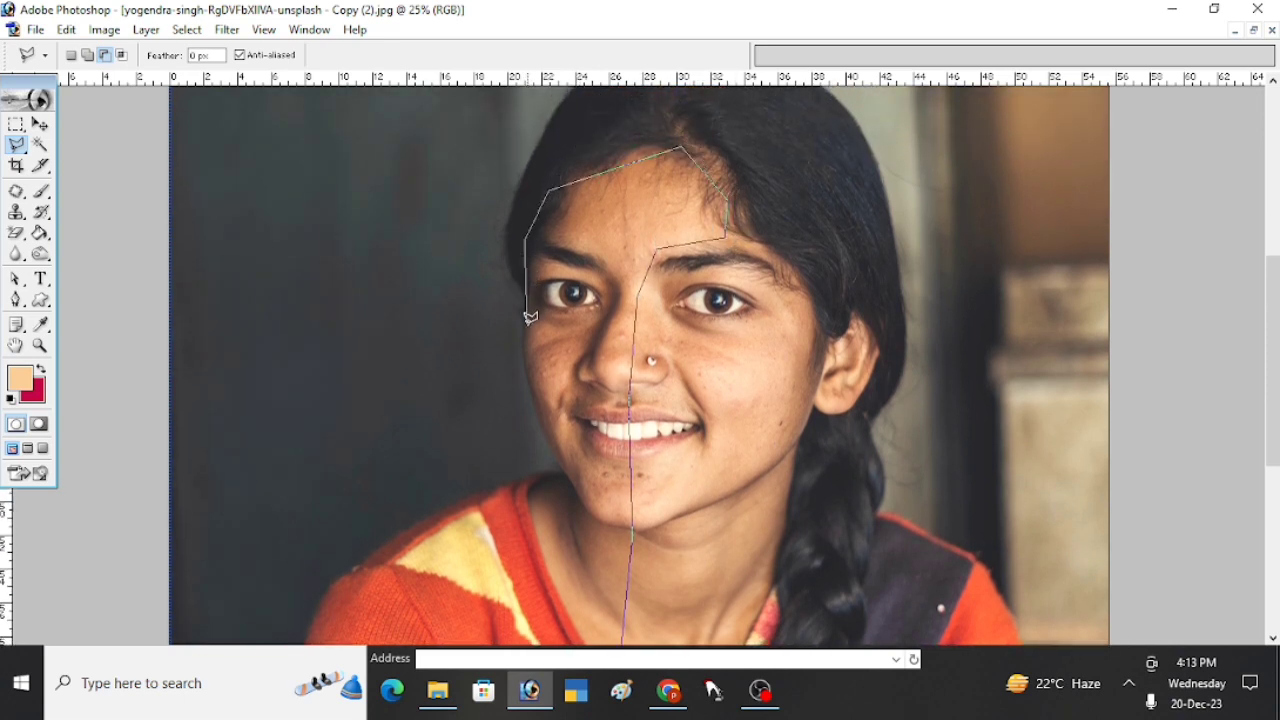
pyautogui.click(526, 470)
pyautogui.scroll(-5, 553, 605)
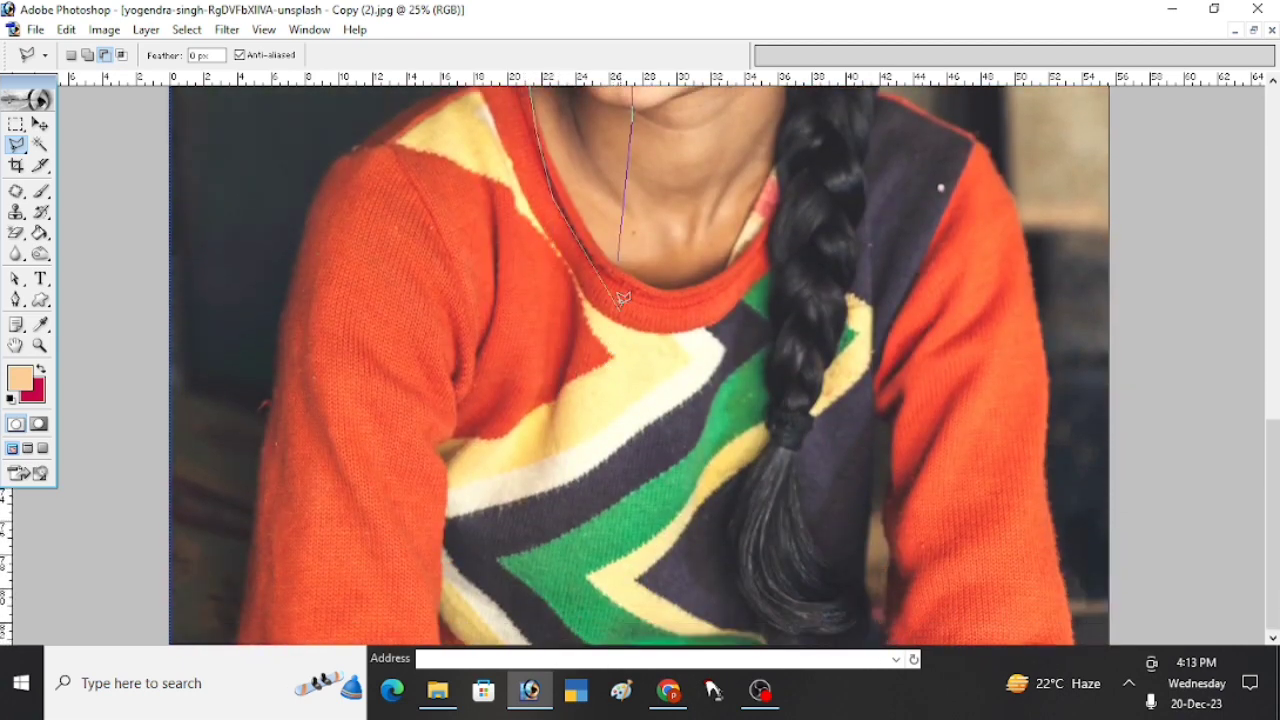
pyautogui.moveTo(668, 254); pyautogui.dragTo(660, 612)
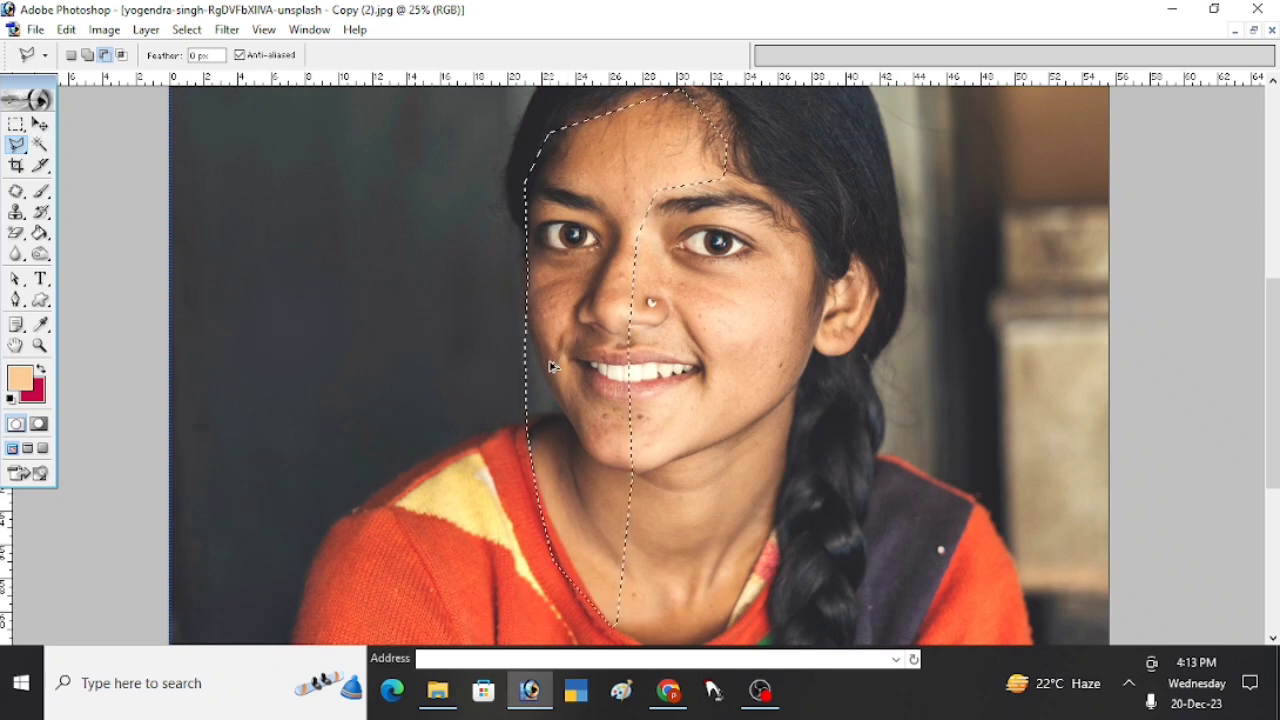
# - Feather the face and neck selection with a radius of 44 pixels
pyautogui.hotkey('ctrl', 'alt', 'd')
pyautogui.moveTo(646, 320); pyautogui.dragTo(804, 205)
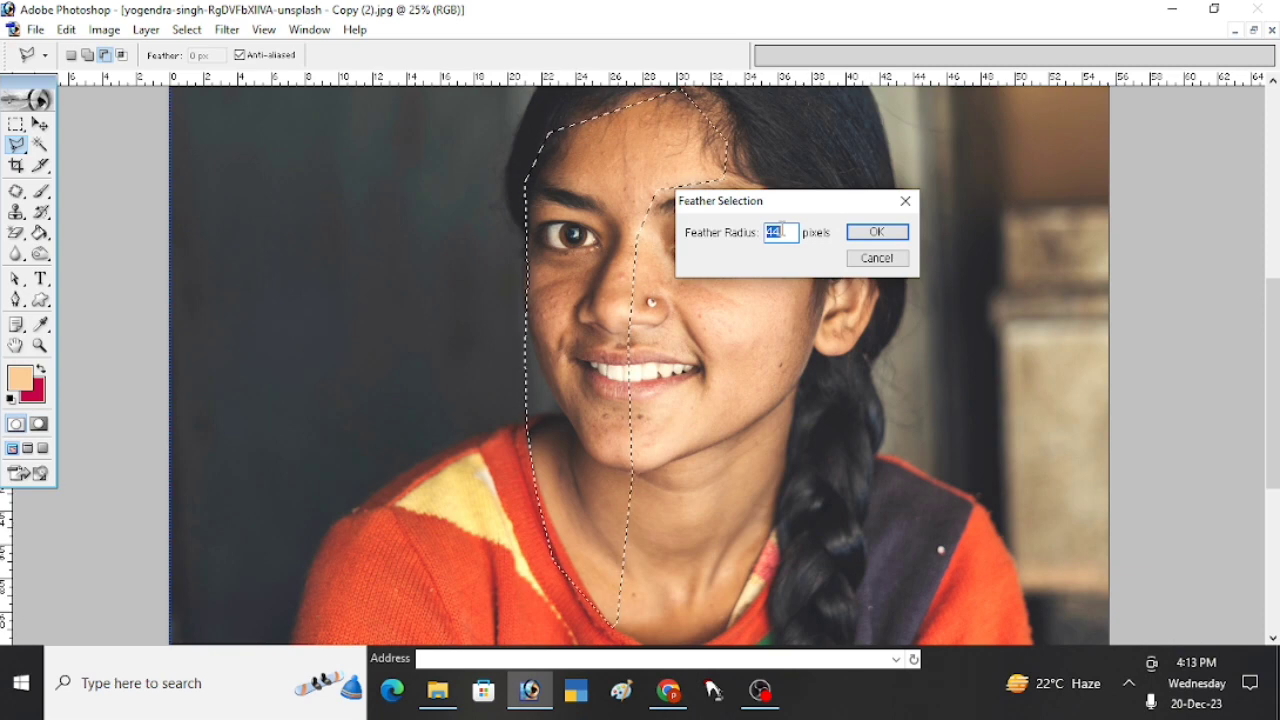
pyautogui.press('Return')
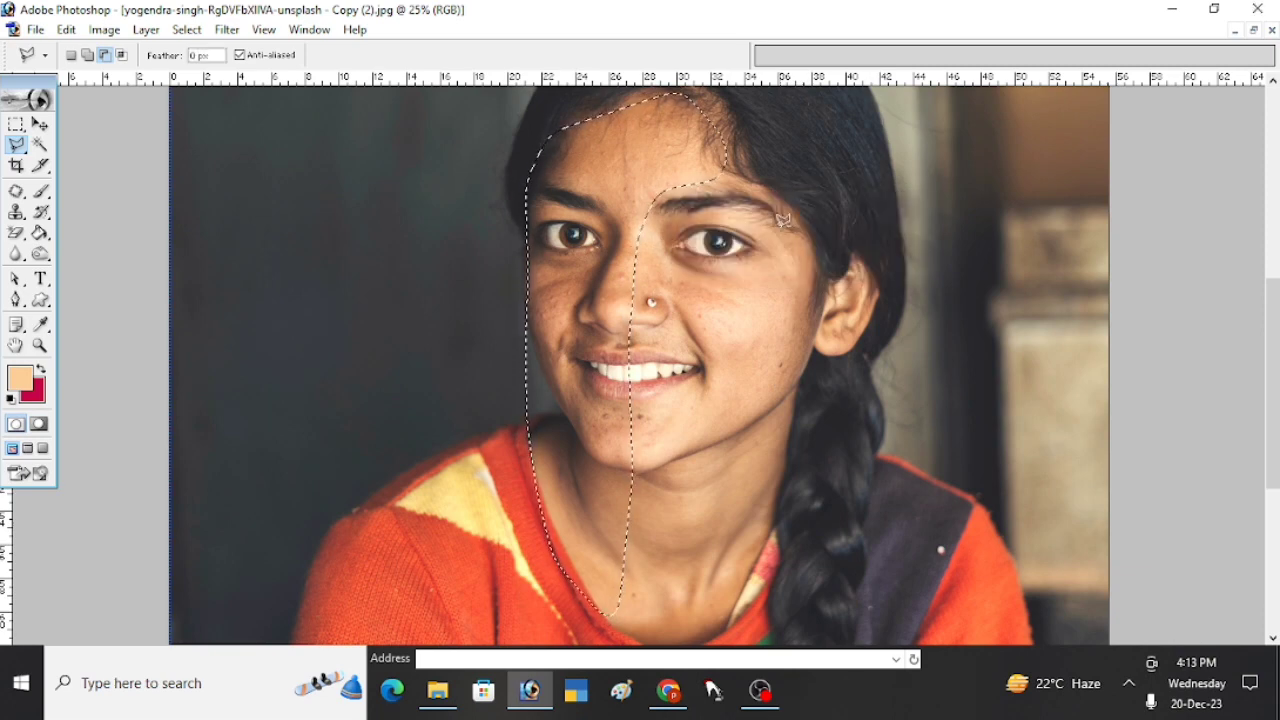
# - Lighten the selected shadowed side of the face with RGB Curves, using input 95 and output 119
pyautogui.hotkey('ctrl', 'm')
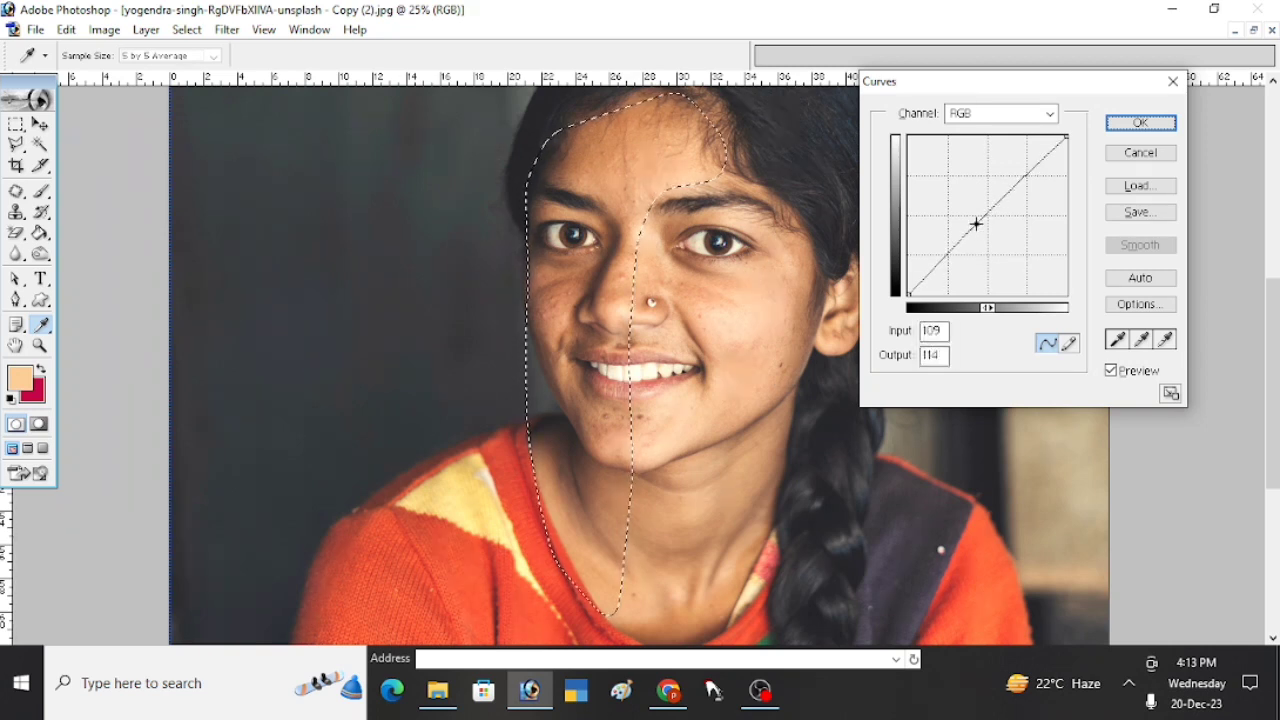
pyautogui.moveTo(976, 224); pyautogui.dragTo(968, 221)
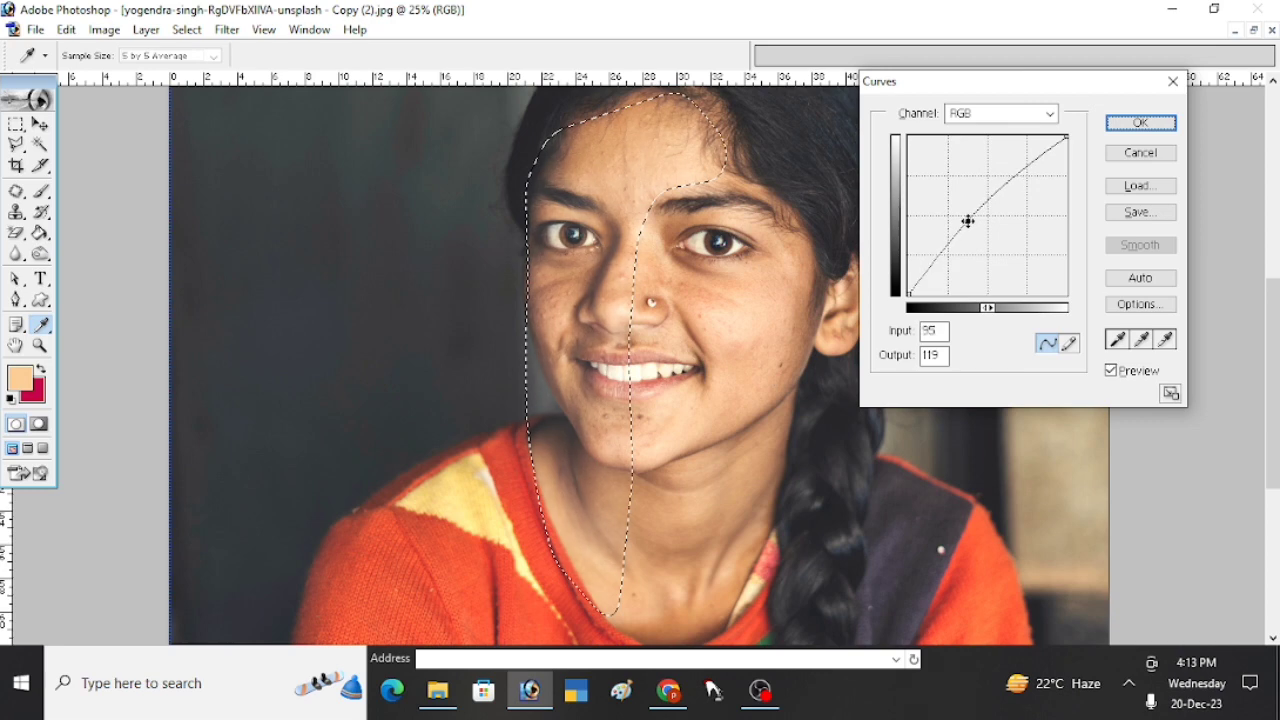
pyautogui.press('Return')
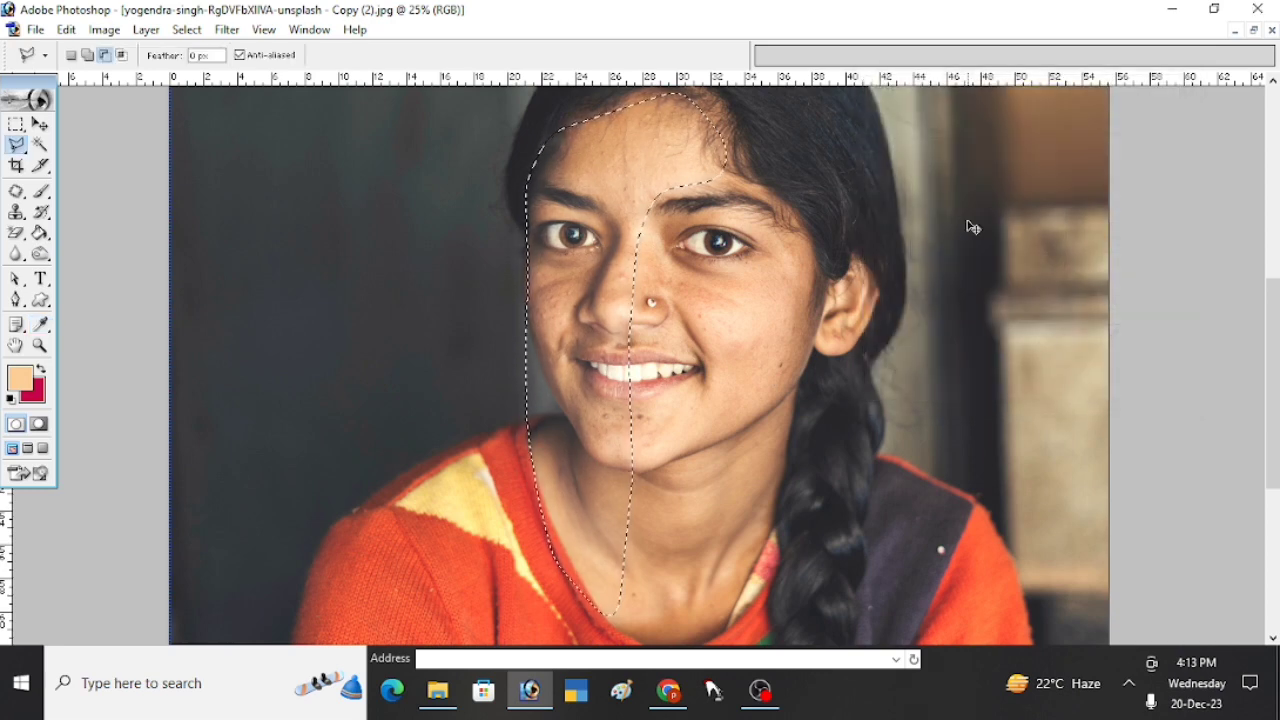
# - Shift the highlights of the selected face area toward yellow with Color Balance, setting the yellow–blue level to -10, and clear the selection
pyautogui.hotkey('ctrl', 'b')
pyautogui.click(1047, 282)
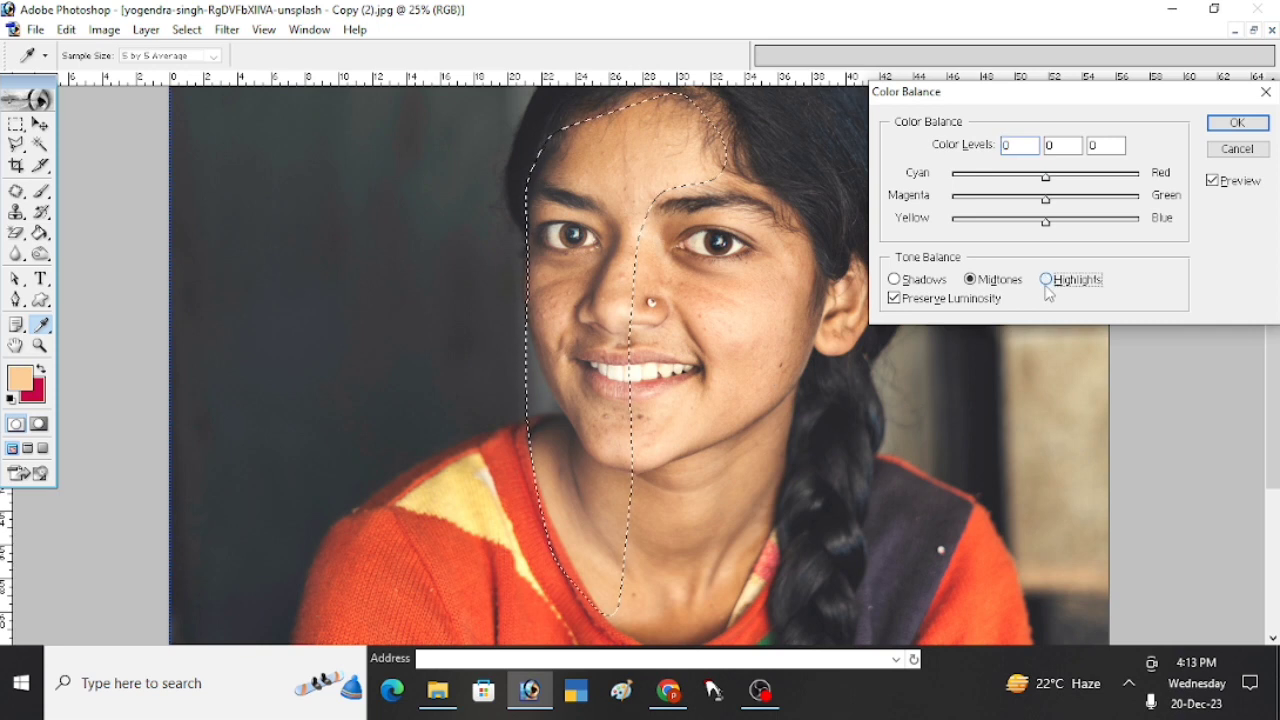
pyautogui.moveTo(1045, 222); pyautogui.dragTo(1037, 222)
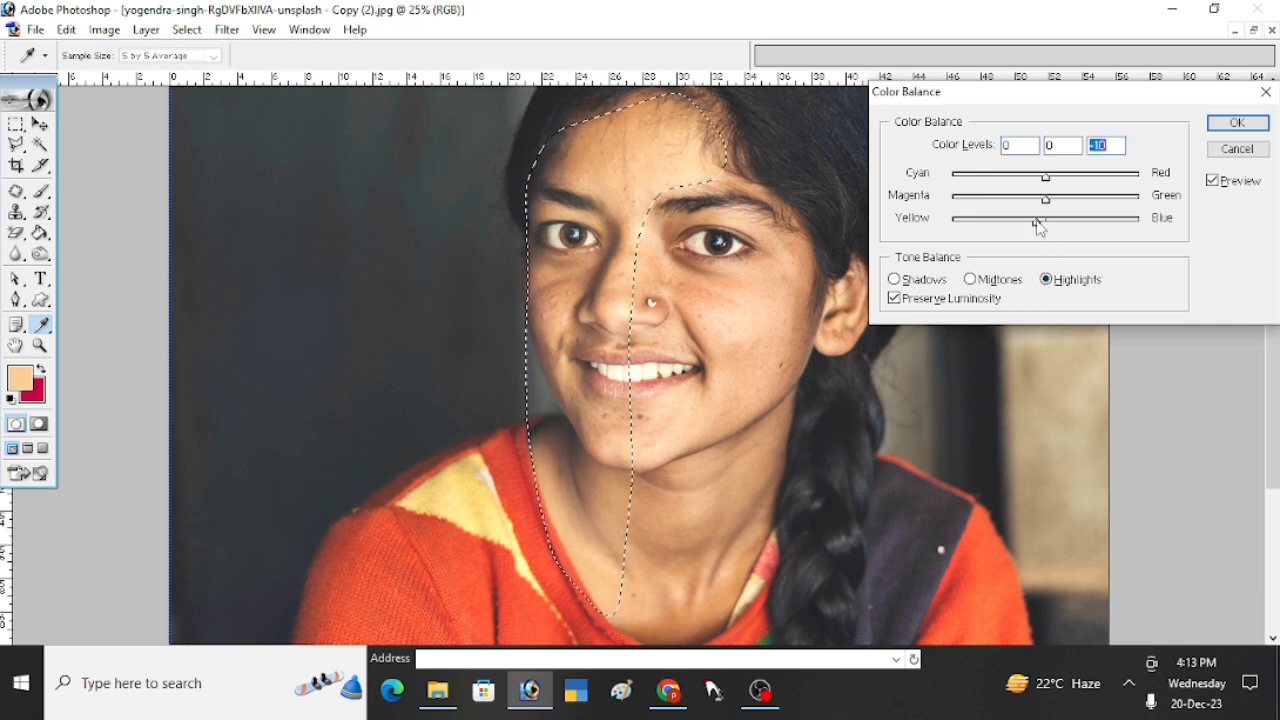
pyautogui.click(1214, 128)
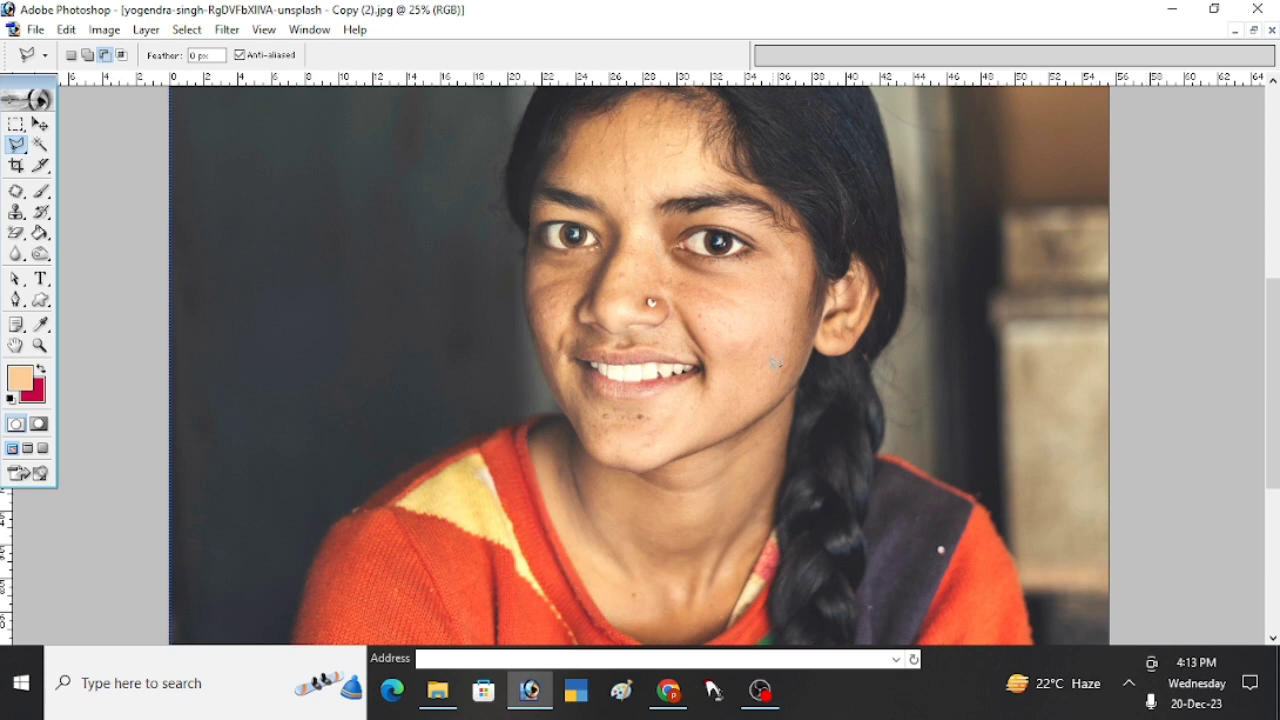
# - Examine the corrected portrait as a whole and the skin around the nose, mouth and cheeks up close
pyautogui.hotkey('ctrl', '-')
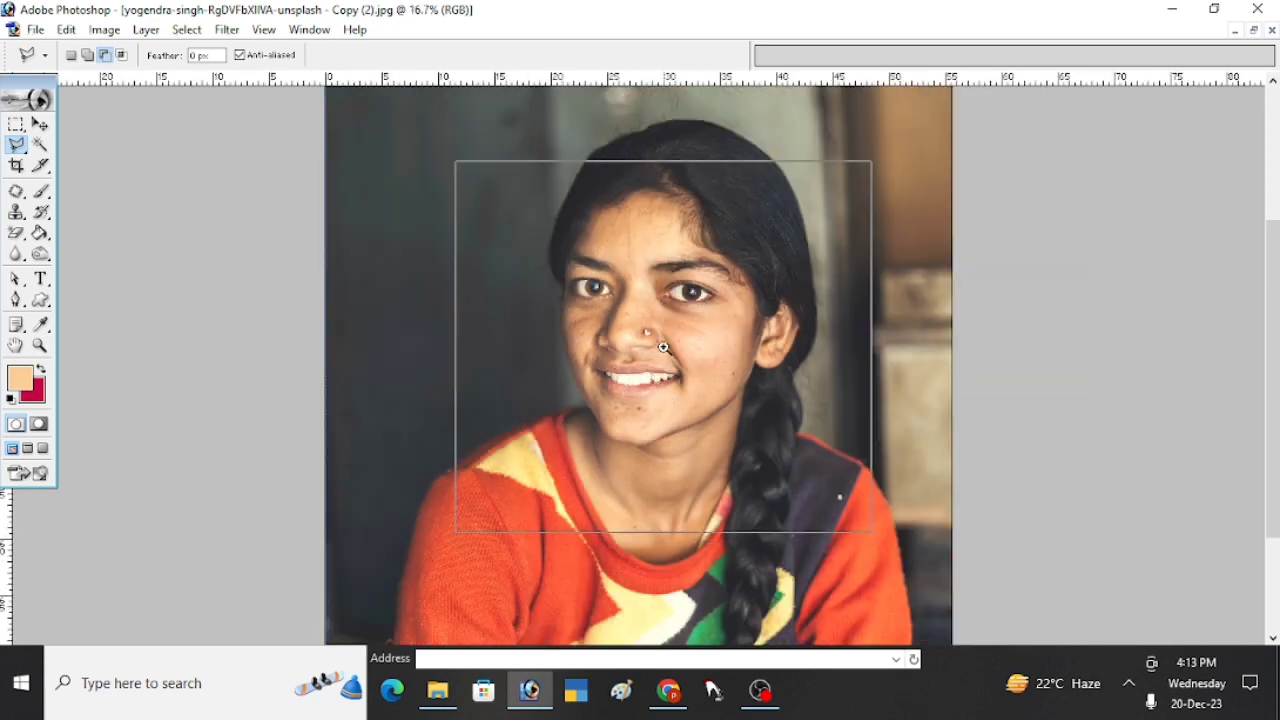
pyautogui.hotkey('ctrl', '+')
pyautogui.hotkey('ctrl', '+')
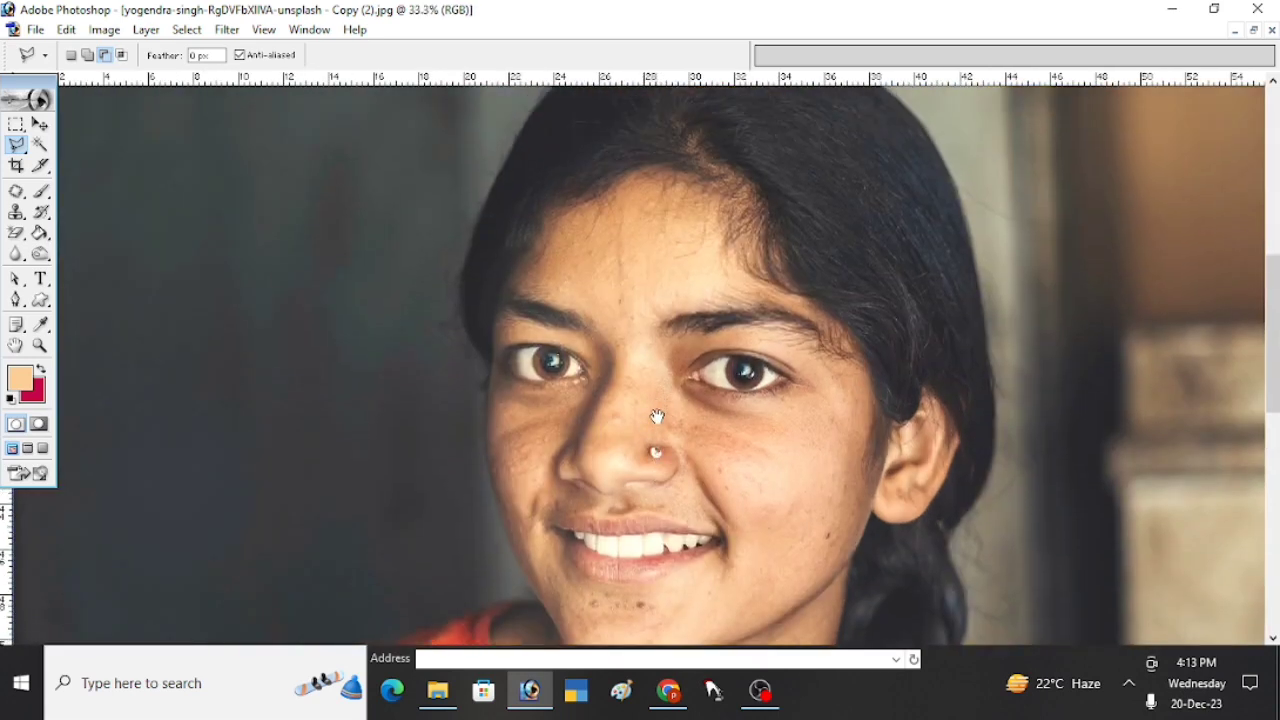
pyautogui.hotkey('ctrl', '+')
pyautogui.moveTo(689, 437); pyautogui.dragTo(645, 440)
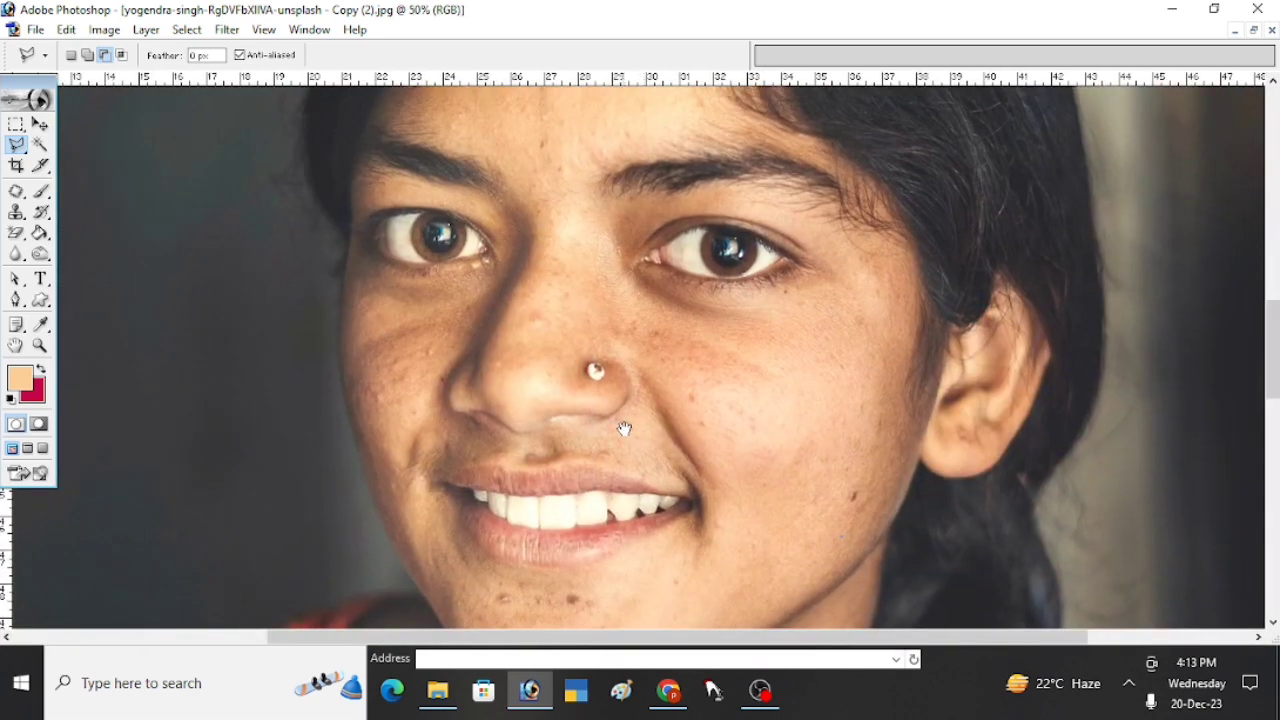
pyautogui.hotkey('ctrl', '-')
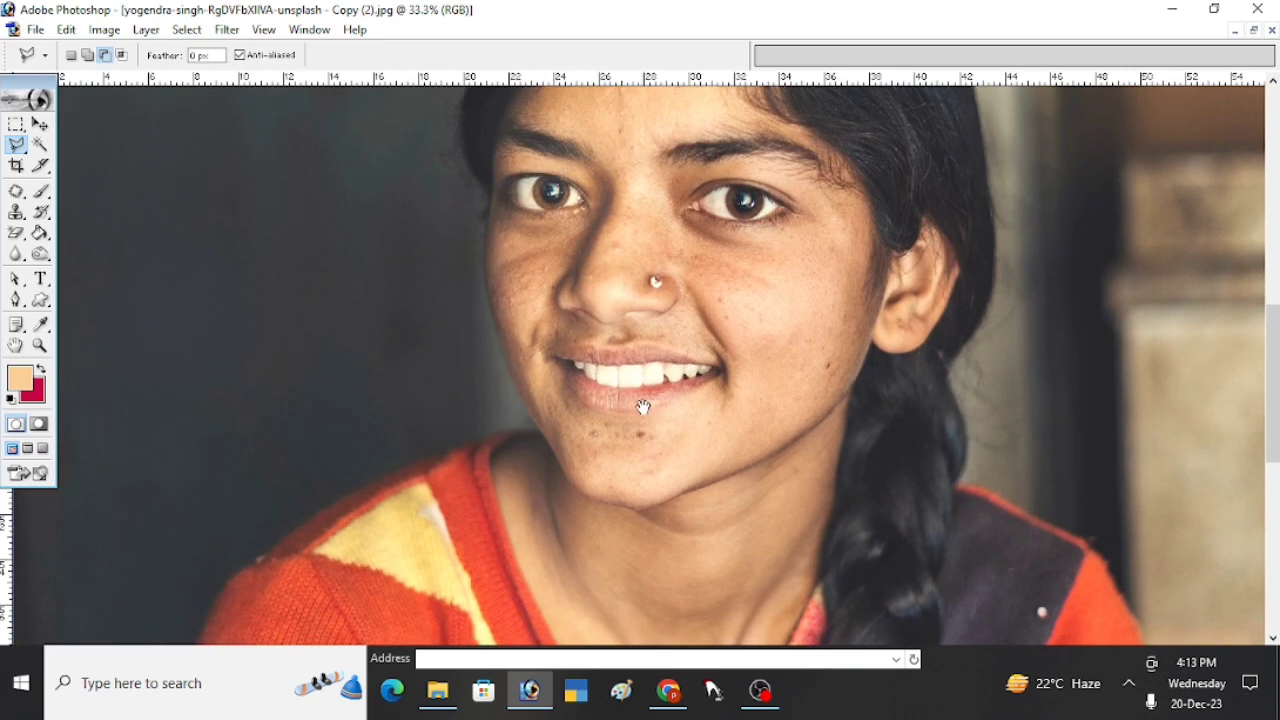
pyautogui.hotkey('ctrl', '+')
pyautogui.moveTo(737, 420); pyautogui.dragTo(733, 453)
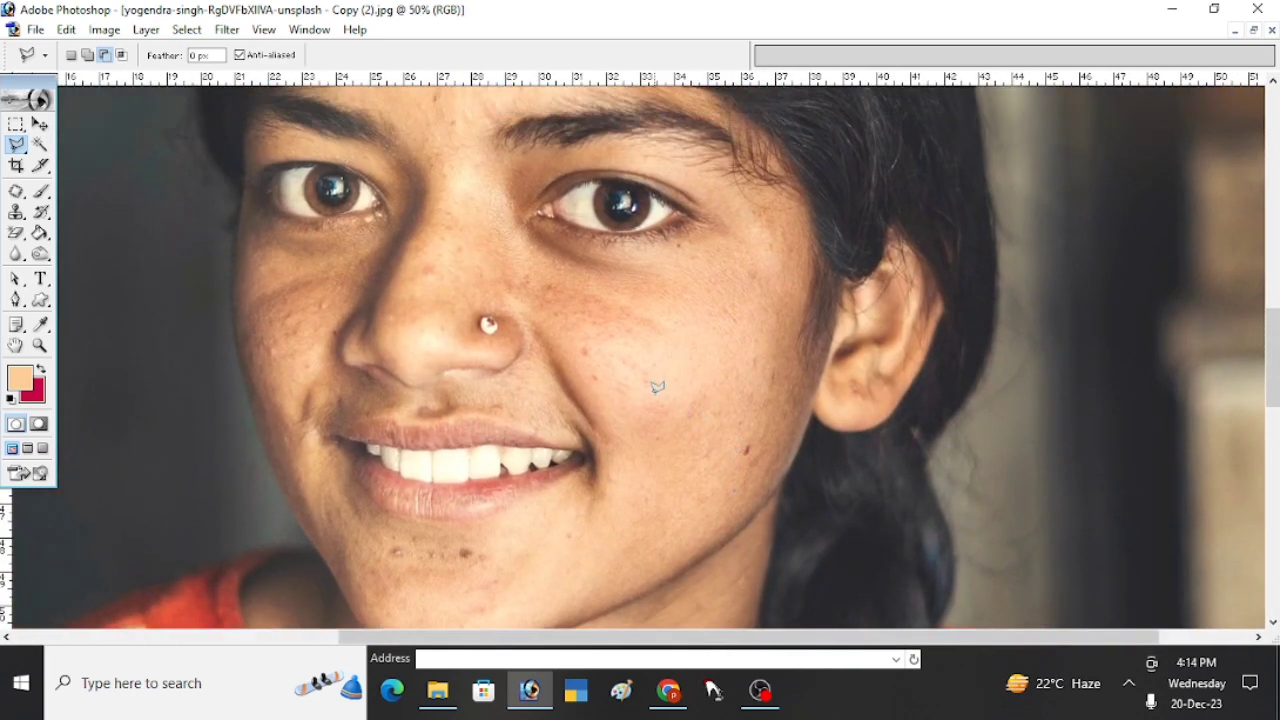
# - Set up the Brush tool with Normal mode, 9% opacity and 52% flow
pyautogui.press('b')
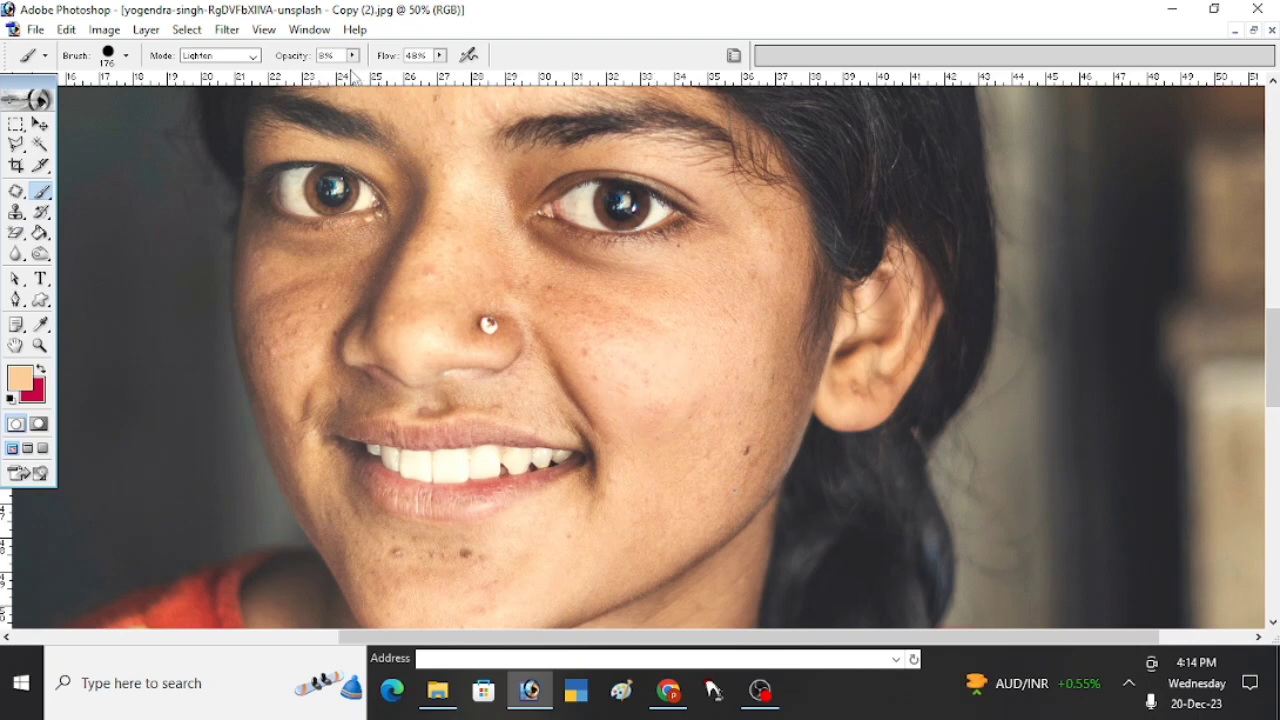
pyautogui.click(255, 57)
pyautogui.click(228, 70)
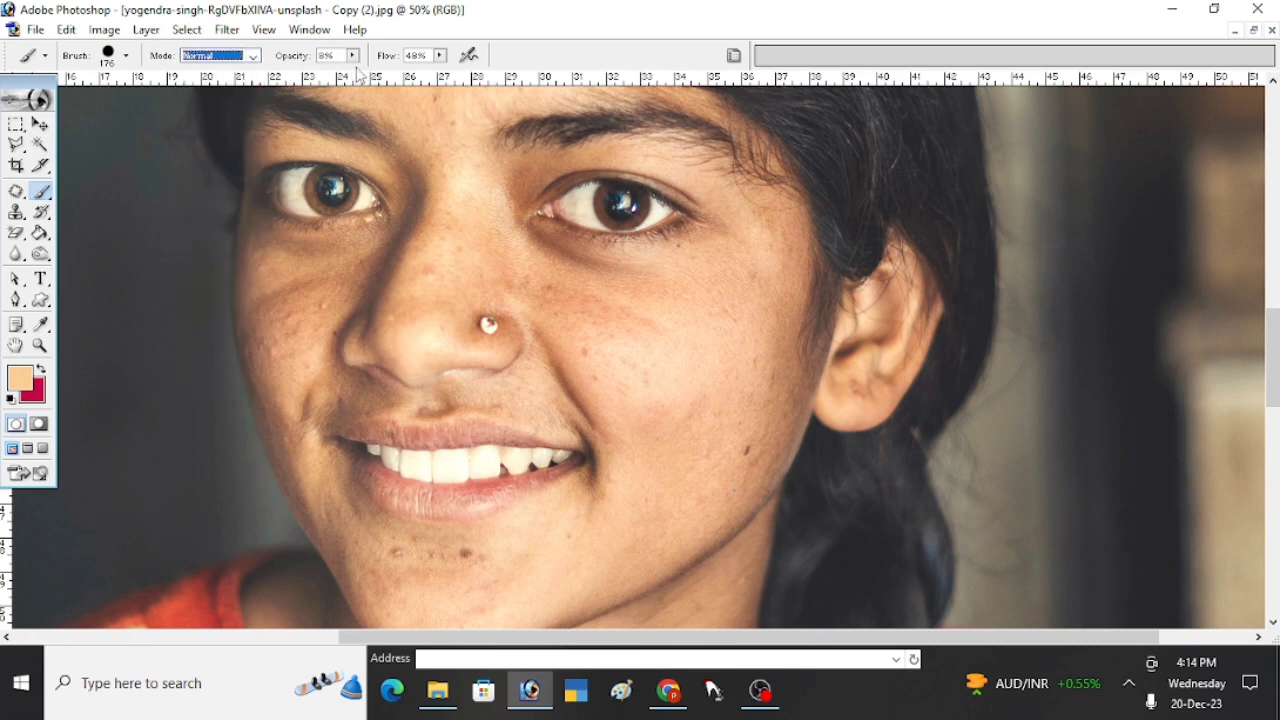
pyautogui.click(439, 55)
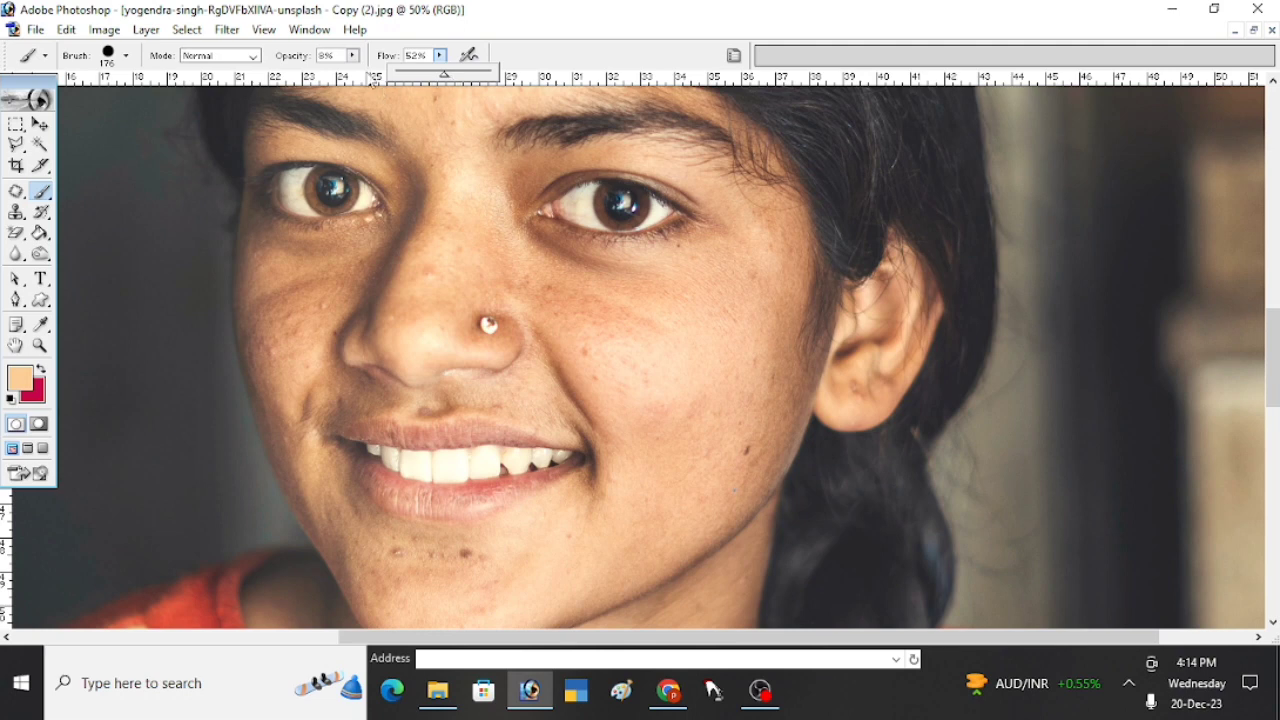
pyautogui.click(352, 55)
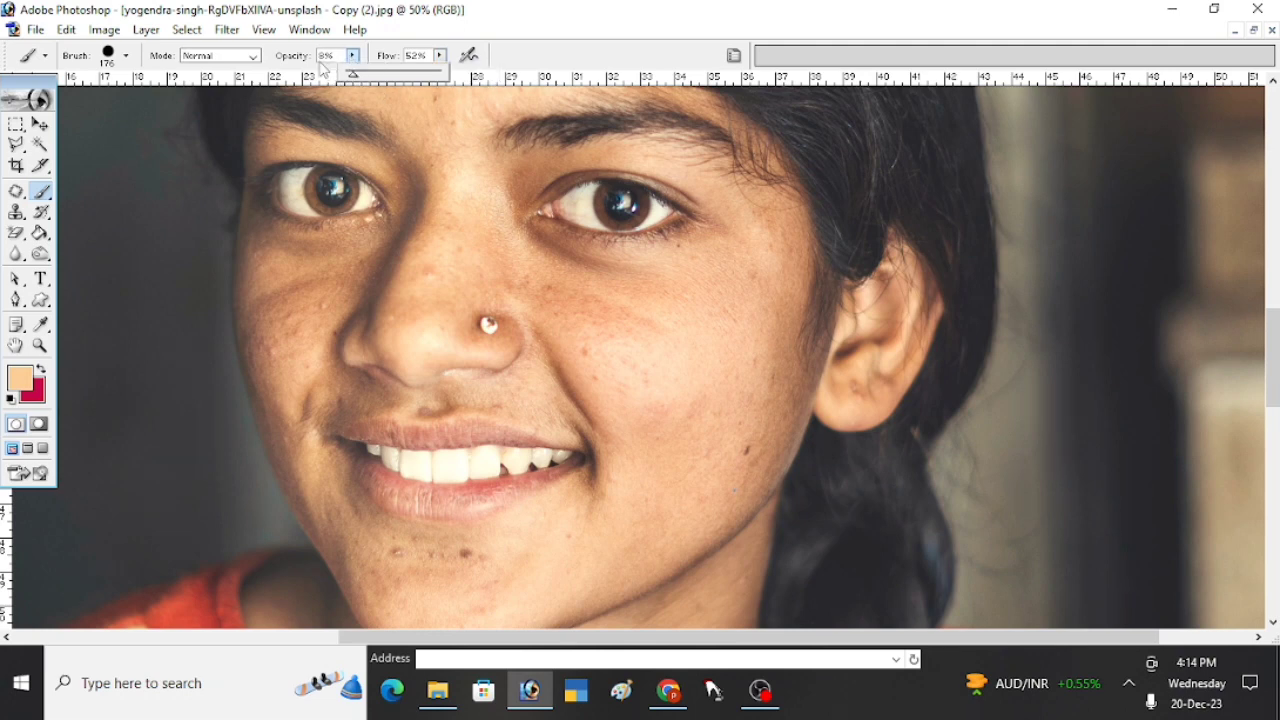
pyautogui.press('Up')
# - Sample a light skin tone from the cheek and paint it over the cheek between the nose and the ear
pyautogui.click(710, 370)
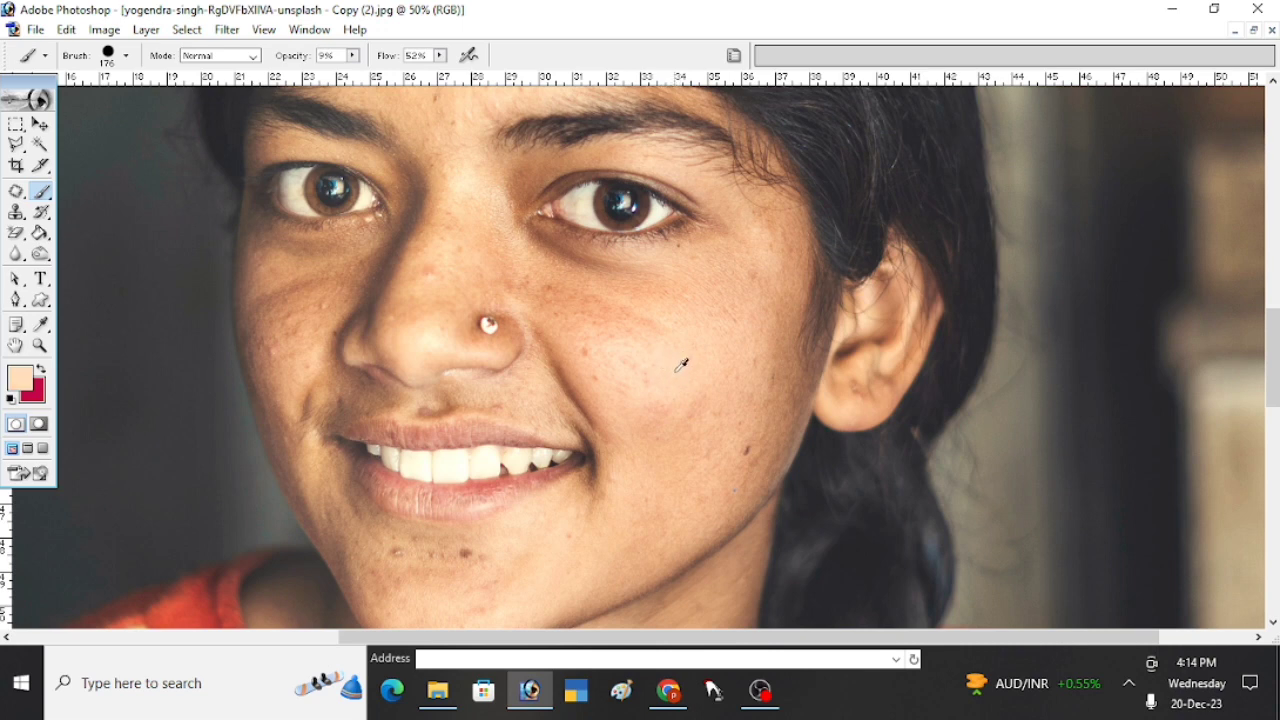
pyautogui.moveTo(667, 366); pyautogui.dragTo(577, 320)
pyautogui.moveTo(669, 305)
pyautogui.mouseDown()
pyautogui.moveTo(714, 295)
pyautogui.moveTo(741, 323)
pyautogui.mouseUp()
pyautogui.press('n')
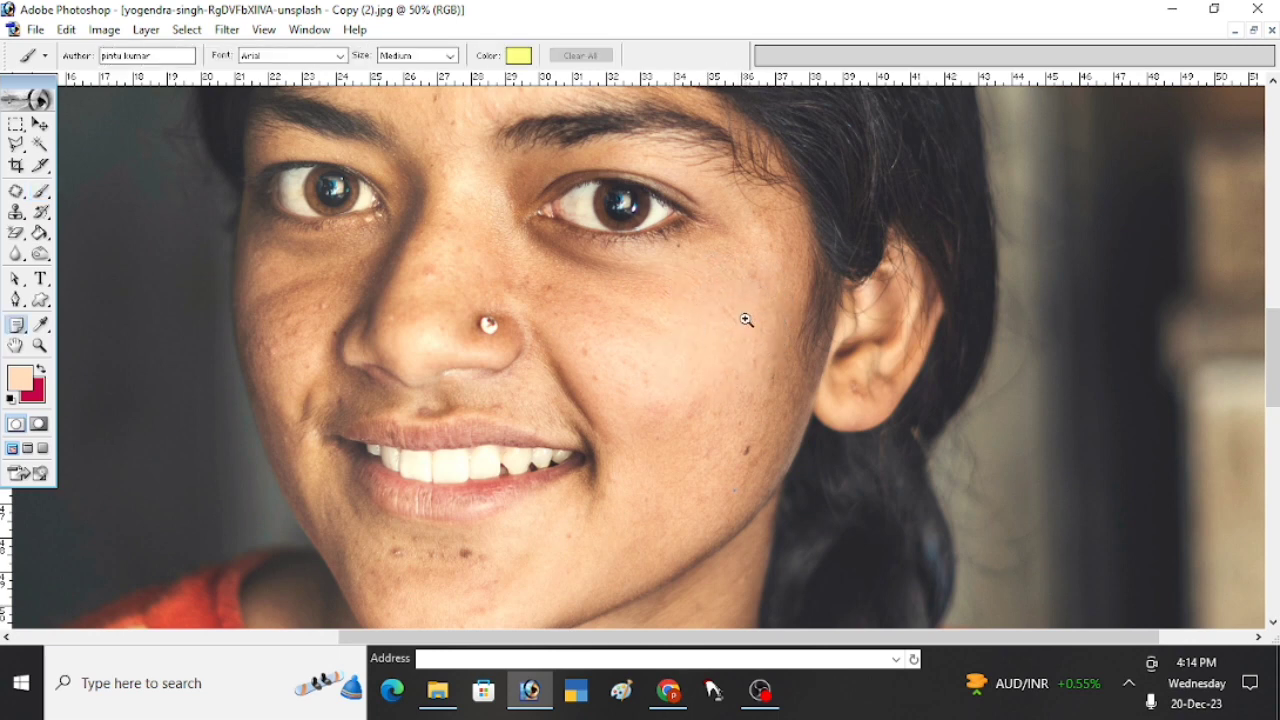
pyautogui.keyDown('ctrl'); pyautogui.click(746, 318); pyautogui.keyUp('ctrl')
pyautogui.keyDown('ctrl'); pyautogui.click(760, 344); pyautogui.keyUp('ctrl')
pyautogui.moveTo(671, 369); pyautogui.dragTo(691, 403)
pyautogui.rightClick(448, 326)
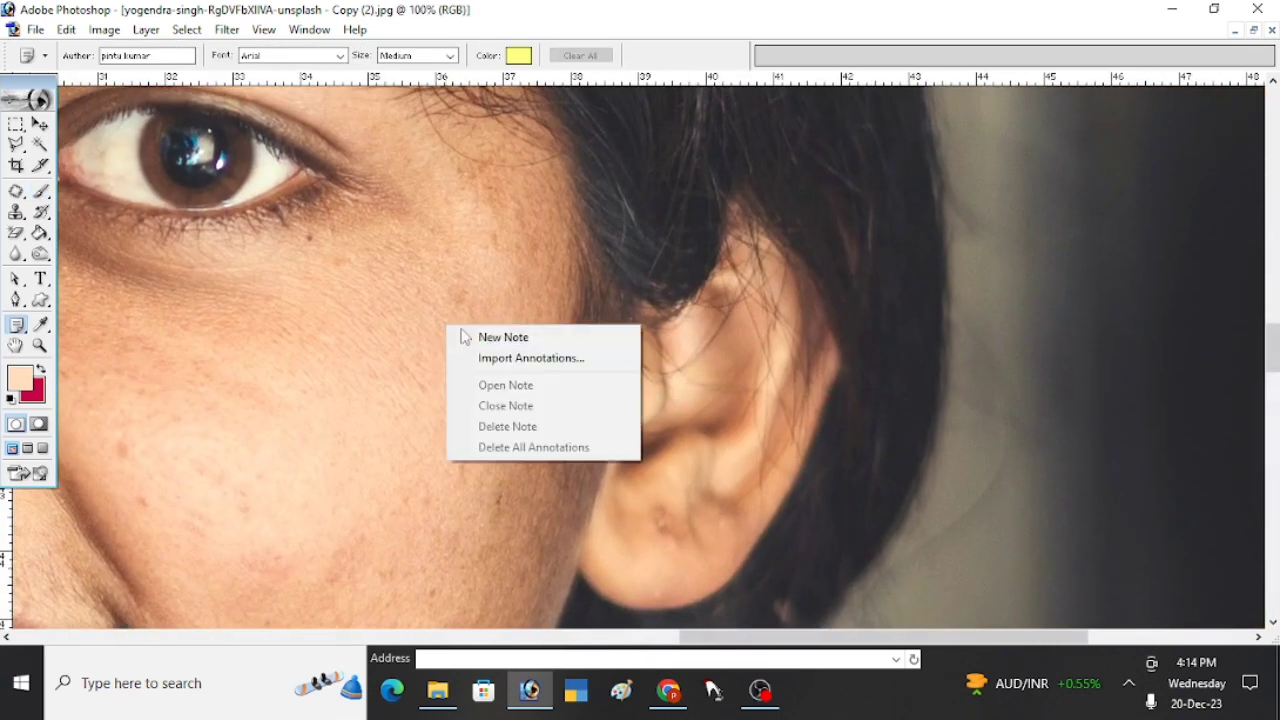
pyautogui.click(416, 318)
pyautogui.press('b')
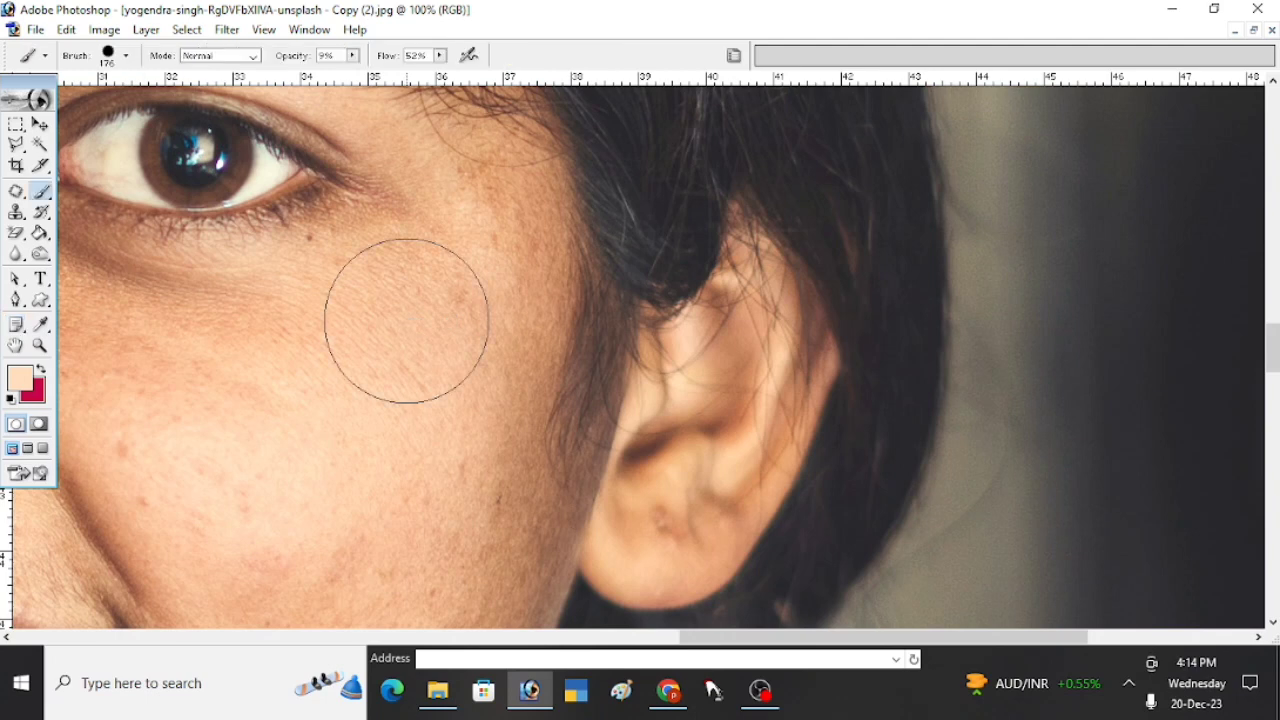
# - Set the brush diameter to 75 px and even out the outer cheek beside the ear with sampled skin tones
pyautogui.rightClick(415, 318)
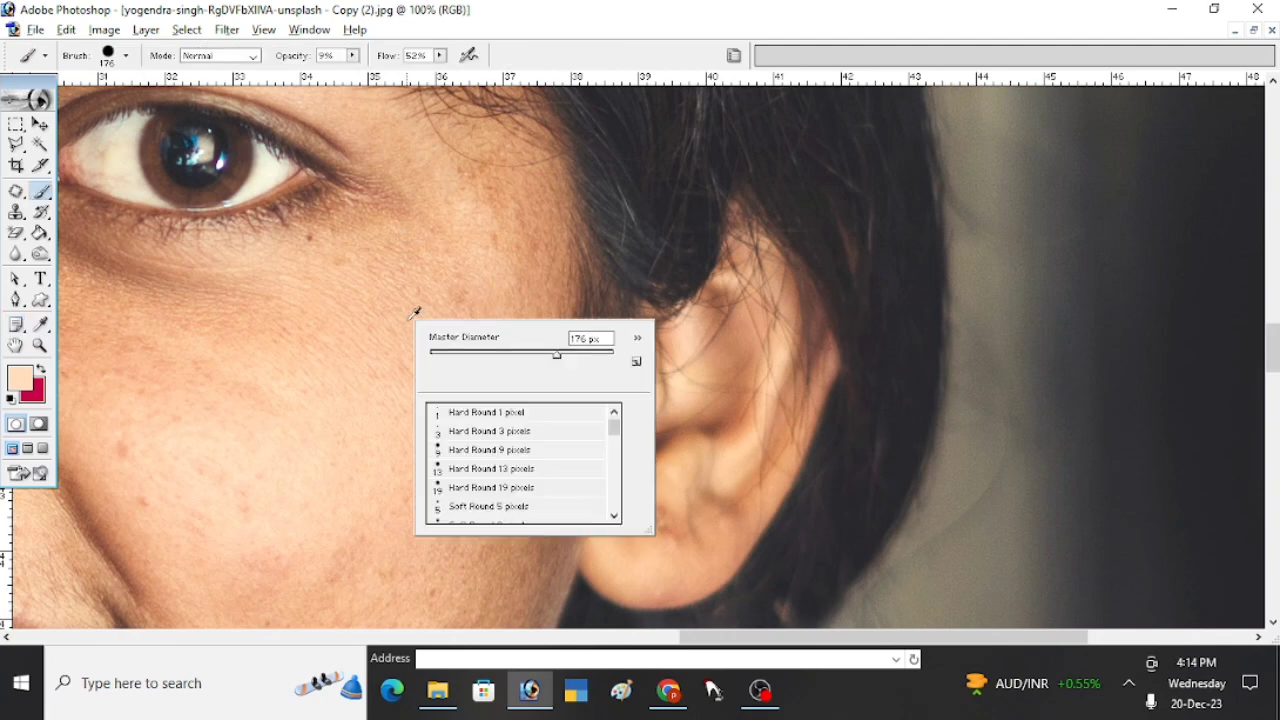
pyautogui.click(493, 356)
pyautogui.press('Return')
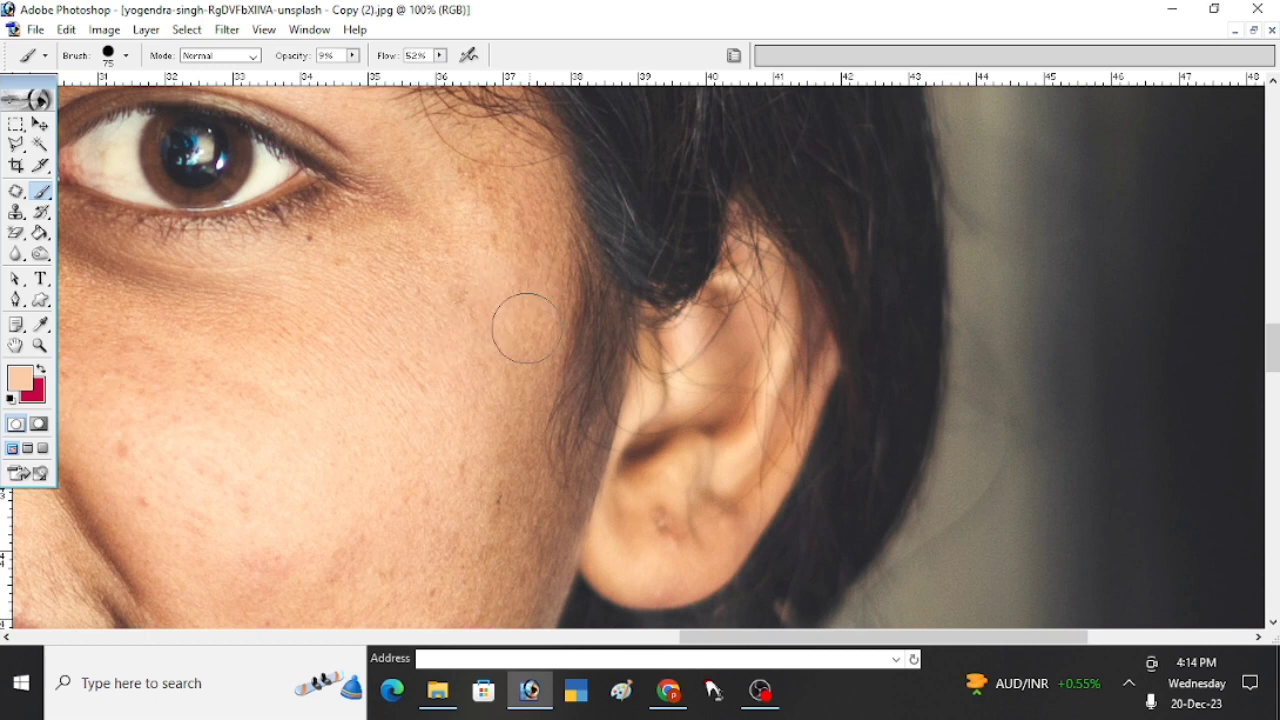
pyautogui.scroll(-2, 515, 370)
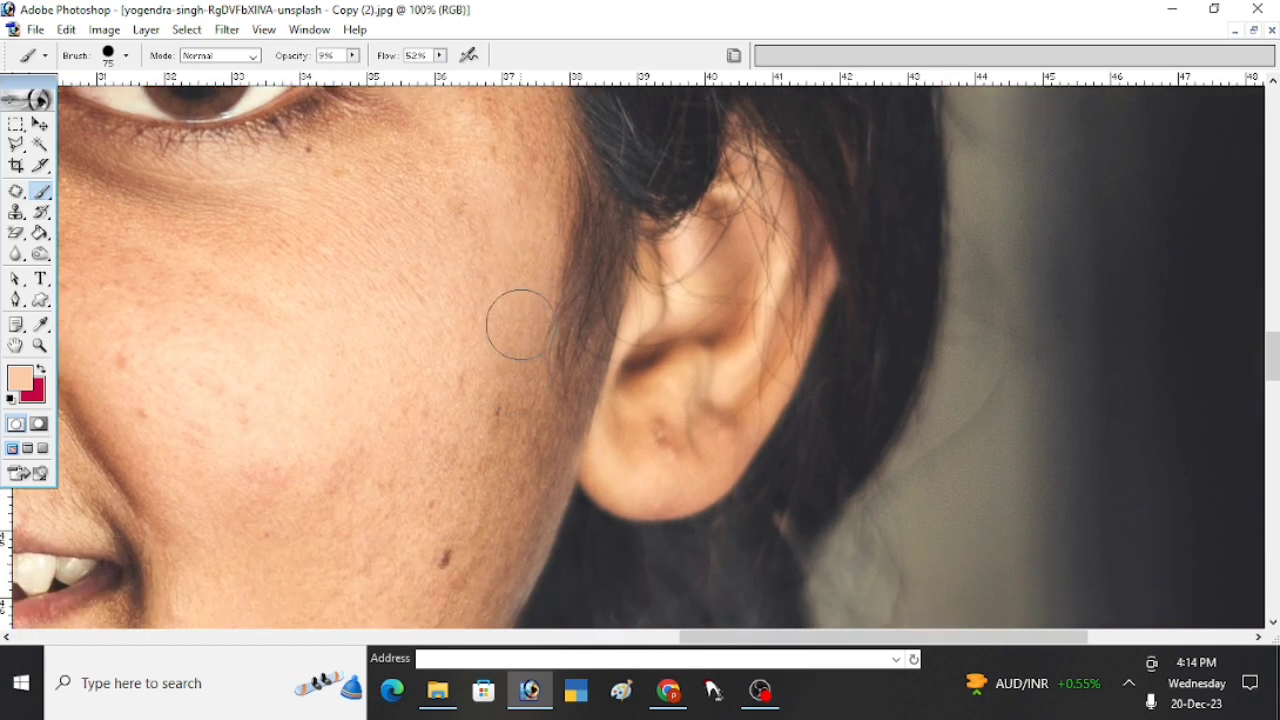
pyautogui.keyDown('alt'); pyautogui.click(412, 363); pyautogui.keyUp('alt')
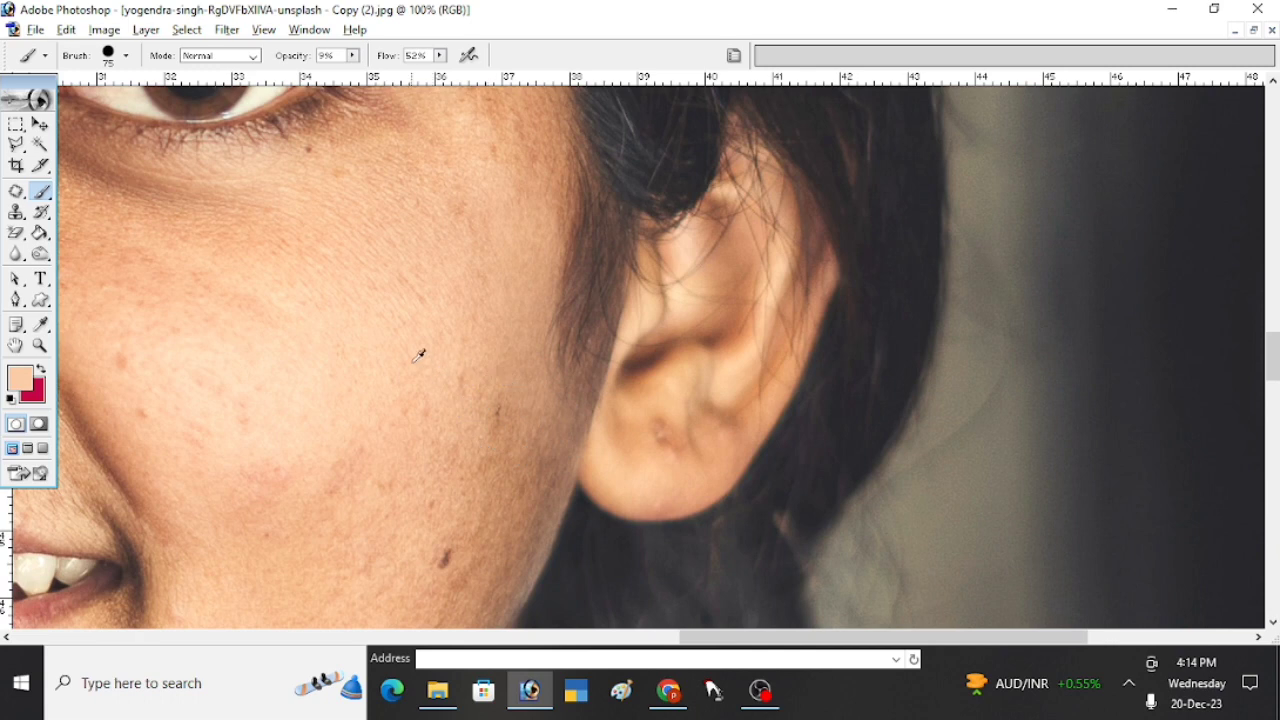
pyautogui.moveTo(469, 447); pyautogui.dragTo(485, 384)
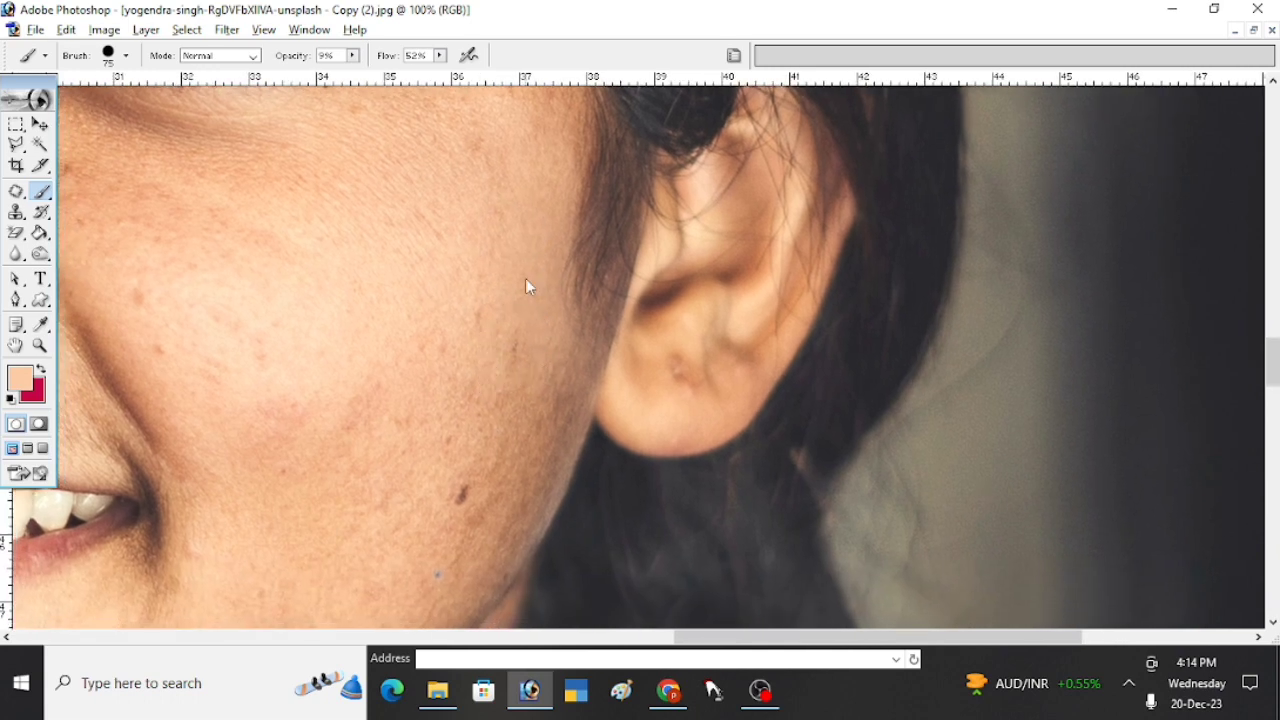
pyautogui.keyDown('alt'); pyautogui.click(528, 267); pyautogui.keyUp('alt')
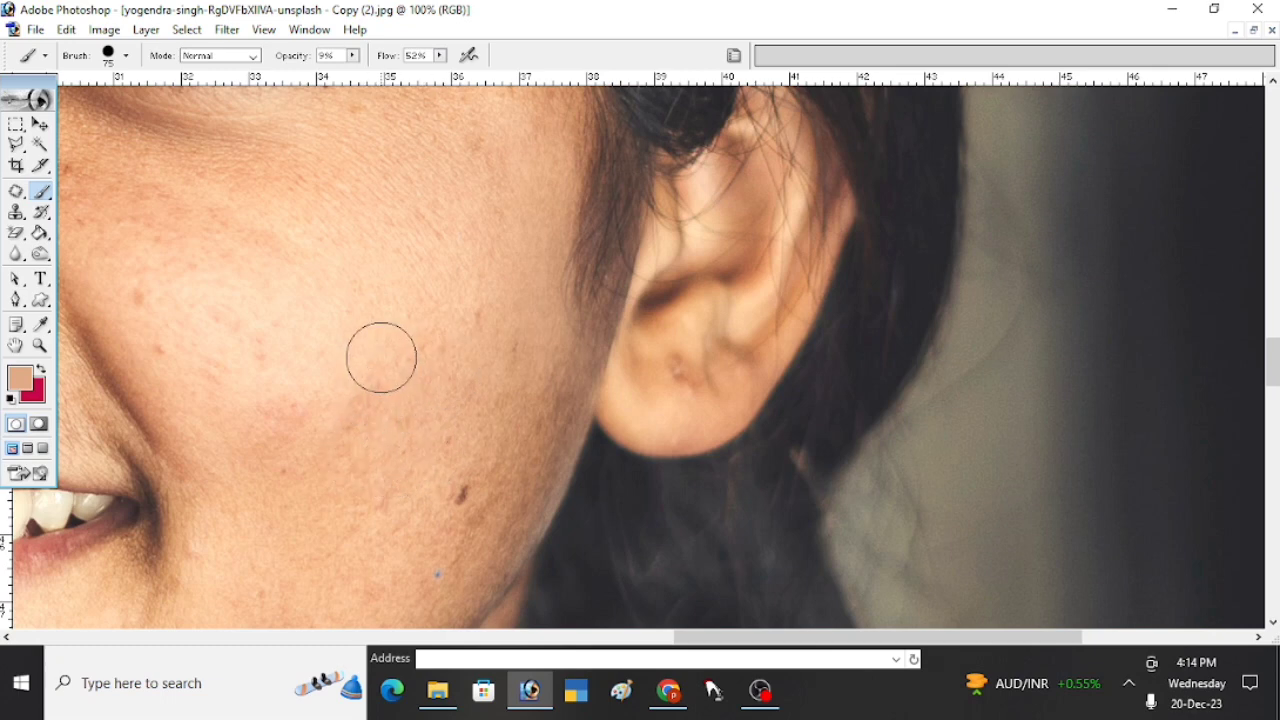
pyautogui.moveTo(380, 357); pyautogui.dragTo(434, 443)
# - Set the brush diameter to 81 px and paint sampled skin tones over the middle and lower cheek
pyautogui.keyDown('alt'); pyautogui.click(428, 407); pyautogui.keyUp('alt')
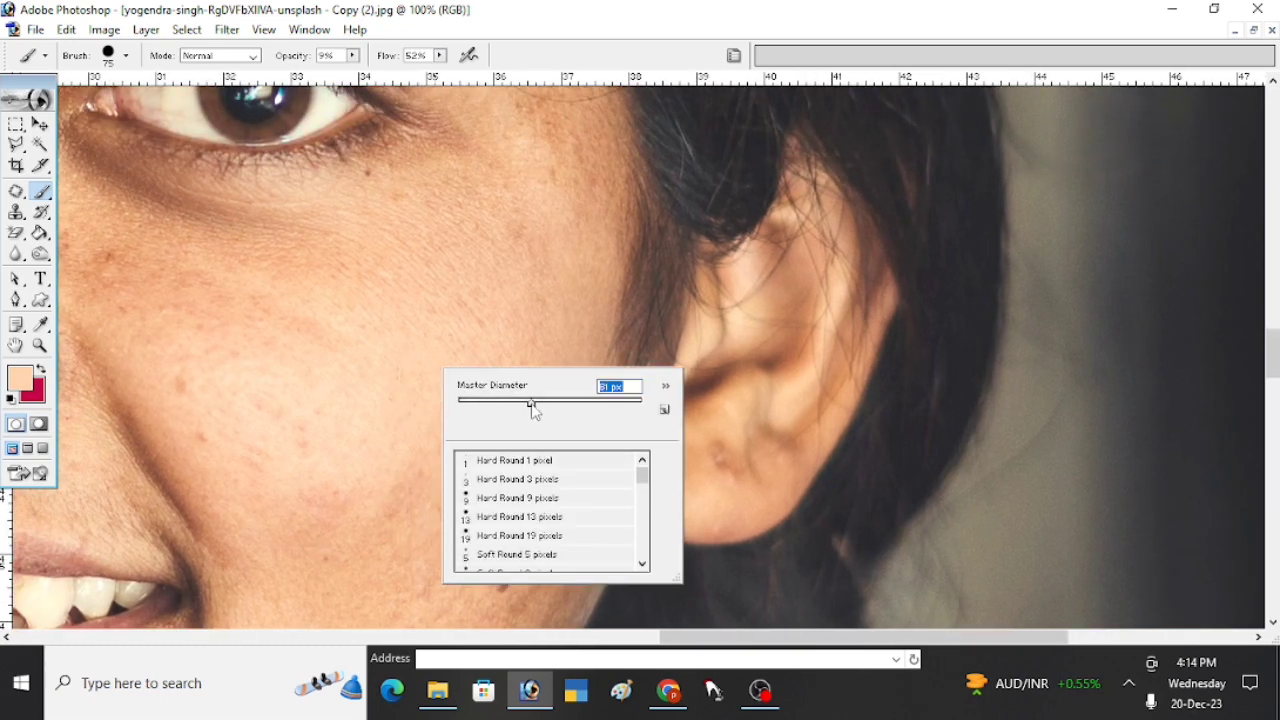
pyautogui.click(454, 330)
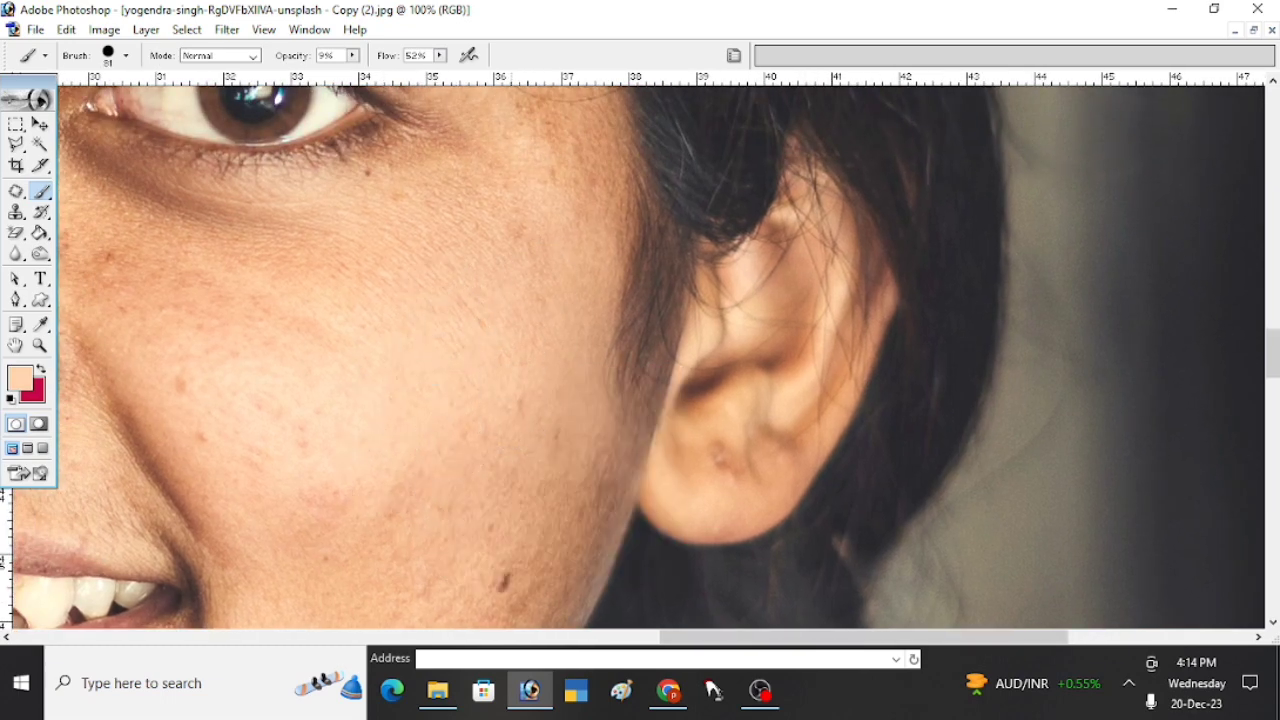
pyautogui.scroll(-1, 534, 503)
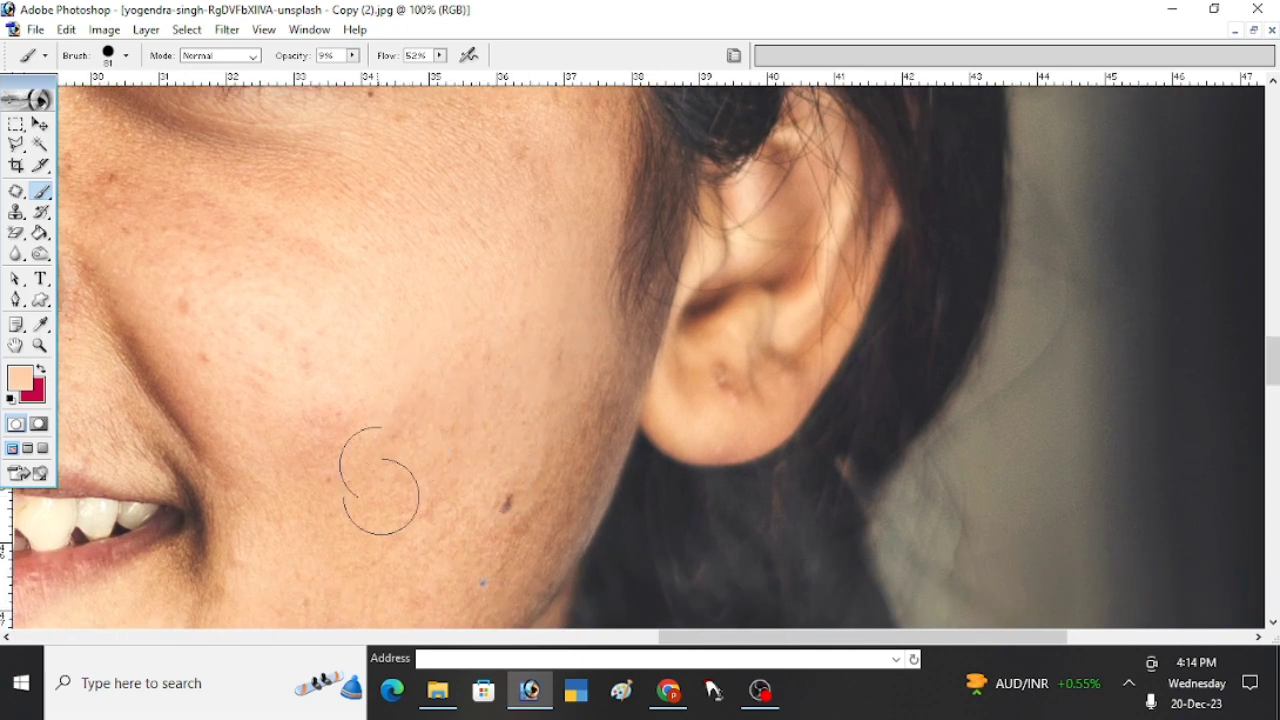
pyautogui.click(328, 417)
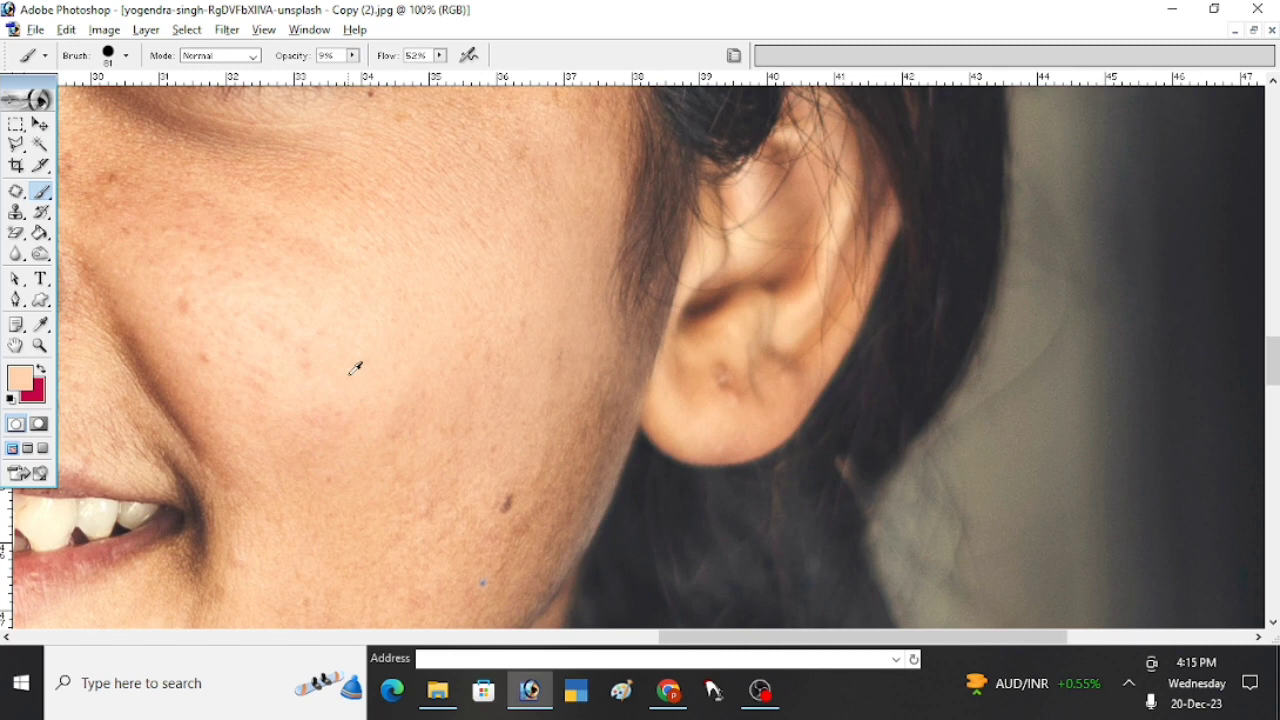
pyautogui.moveTo(349, 375)
pyautogui.mouseDown()
pyautogui.moveTo(345, 466)
pyautogui.moveTo(358, 437)
pyautogui.moveTo(328, 597)
pyautogui.moveTo(315, 507)
pyautogui.moveTo(341, 488)
pyautogui.mouseUp()
pyautogui.keyDown('alt'); pyautogui.click(551, 354); pyautogui.keyUp('alt')
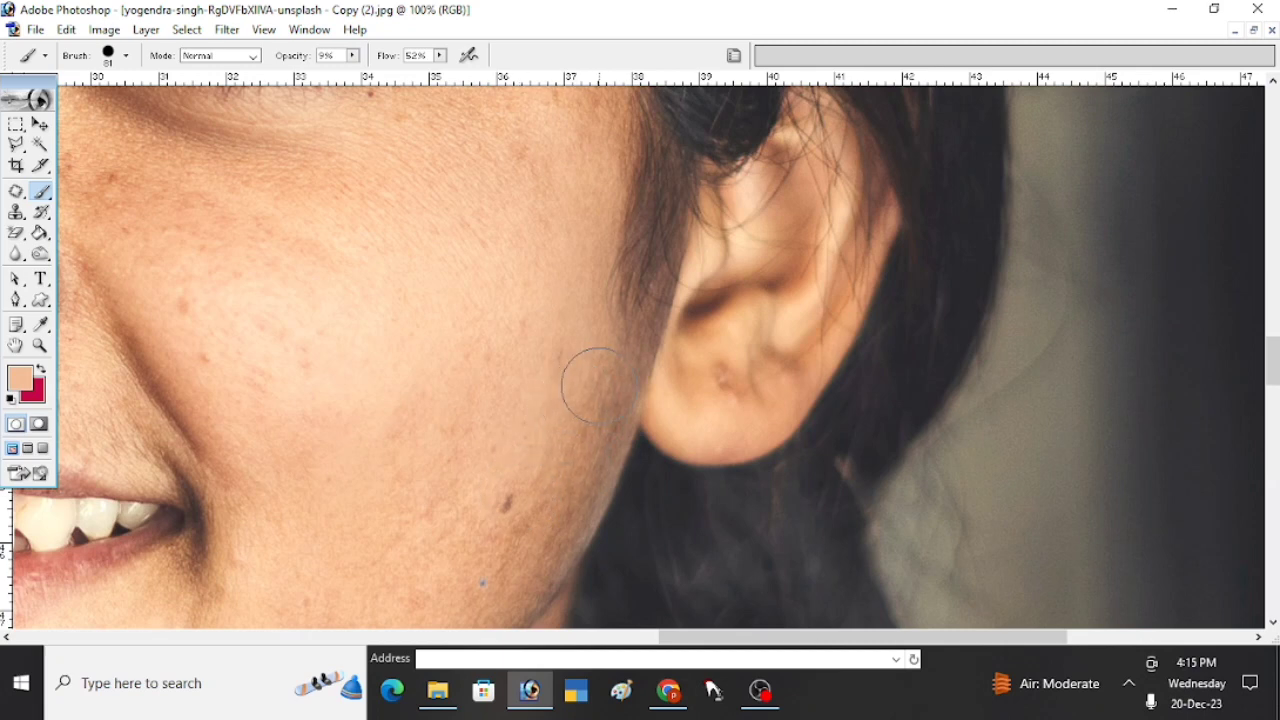
# - Paint sampled skin tones over the lower cheek around the mole and along the outer cheek beside the hairline
pyautogui.moveTo(490, 530); pyautogui.dragTo(545, 439)
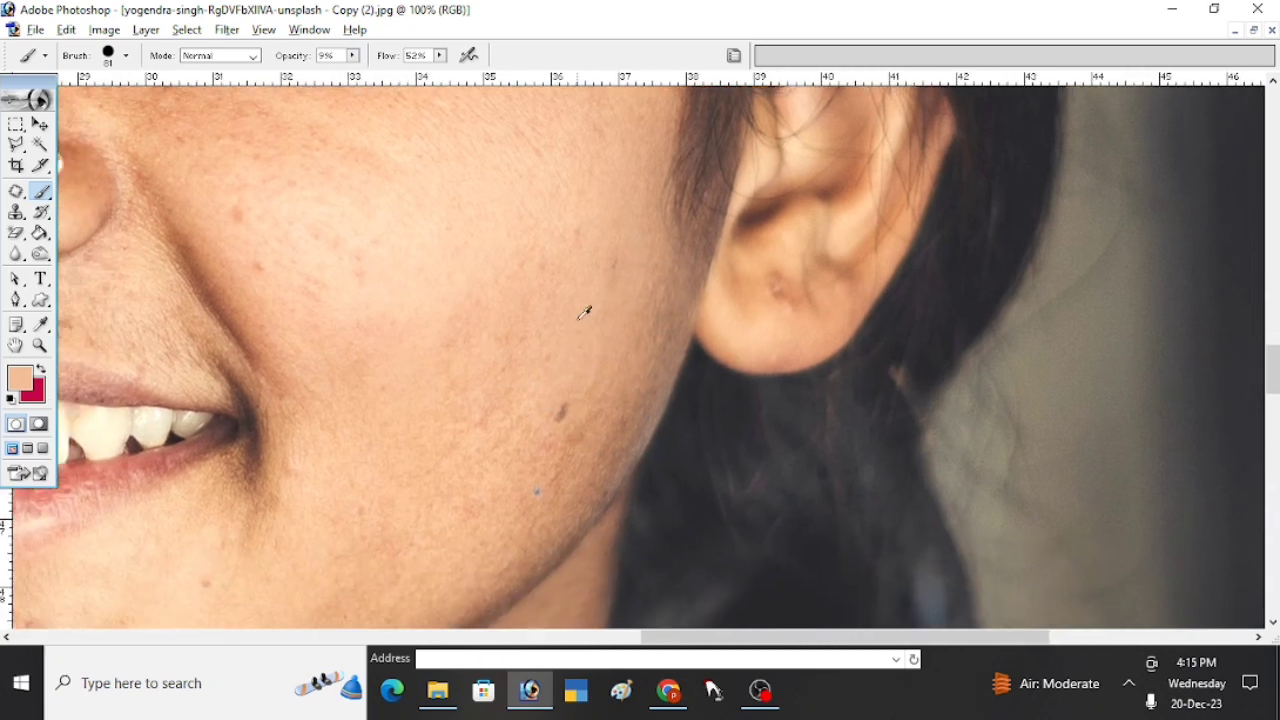
pyautogui.moveTo(567, 375)
pyautogui.mouseDown()
pyautogui.moveTo(569, 443)
pyautogui.moveTo(569, 380)
pyautogui.mouseUp()
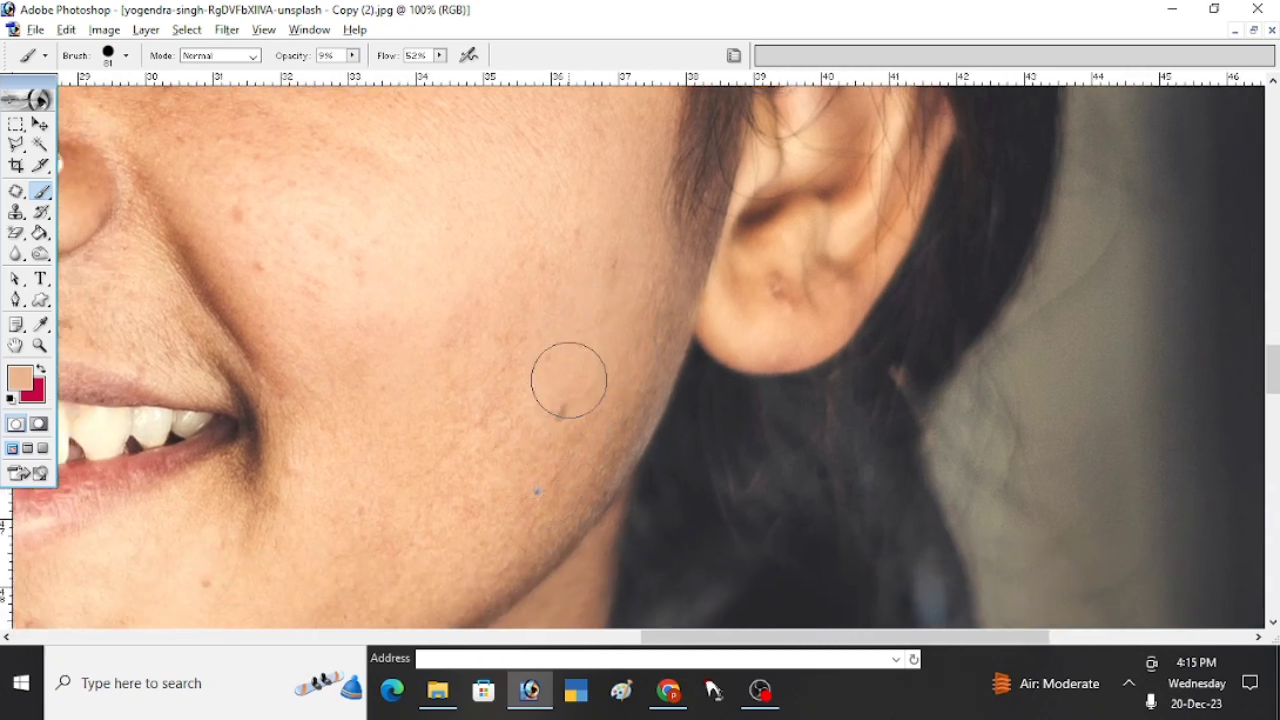
pyautogui.keyDown('alt'); pyautogui.click(457, 255); pyautogui.keyUp('alt')
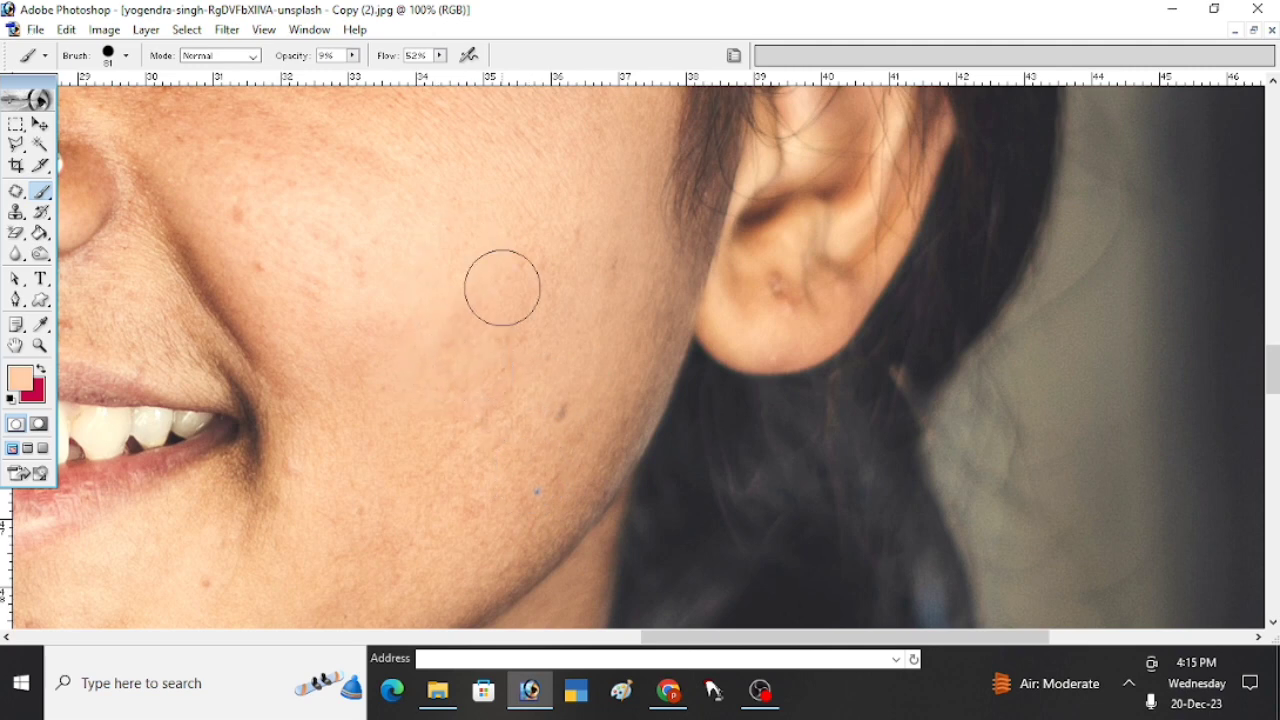
pyautogui.moveTo(502, 288)
pyautogui.mouseDown()
pyautogui.moveTo(531, 443)
pyautogui.moveTo(558, 292)
pyautogui.moveTo(476, 426)
pyautogui.moveTo(517, 315)
pyautogui.moveTo(495, 475)
pyautogui.mouseUp()
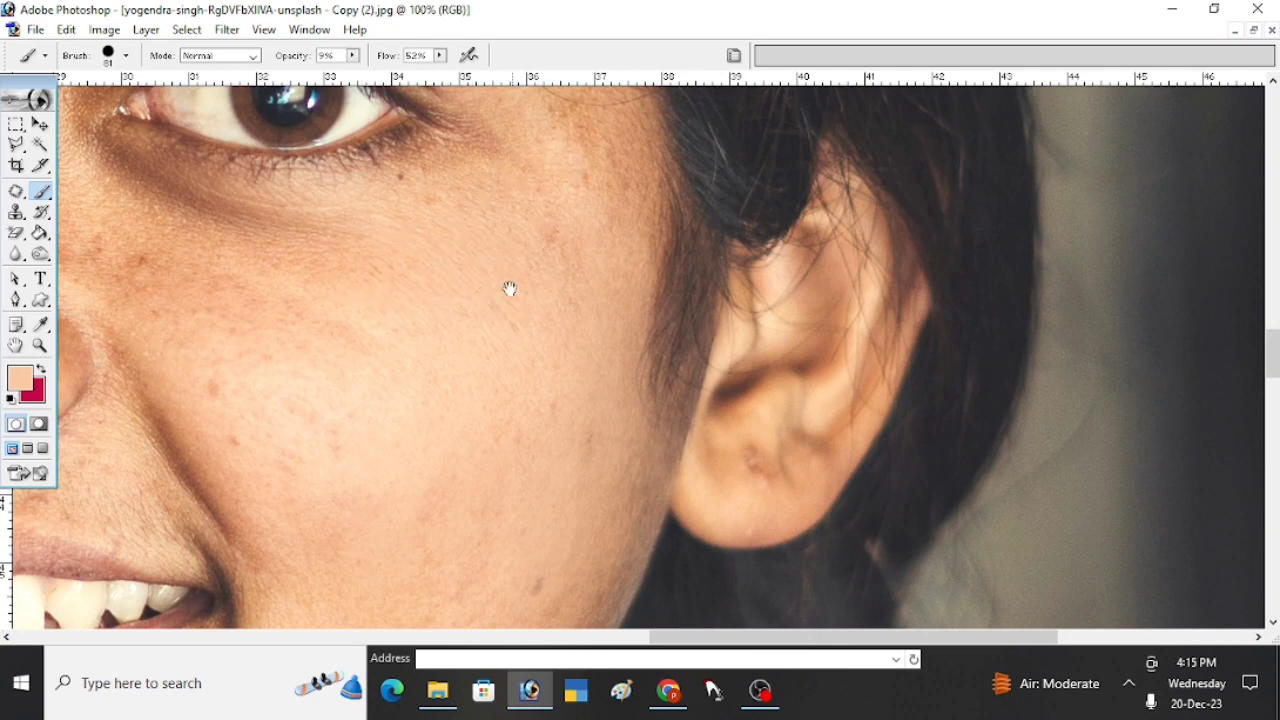
pyautogui.moveTo(510, 288); pyautogui.dragTo(463, 382)
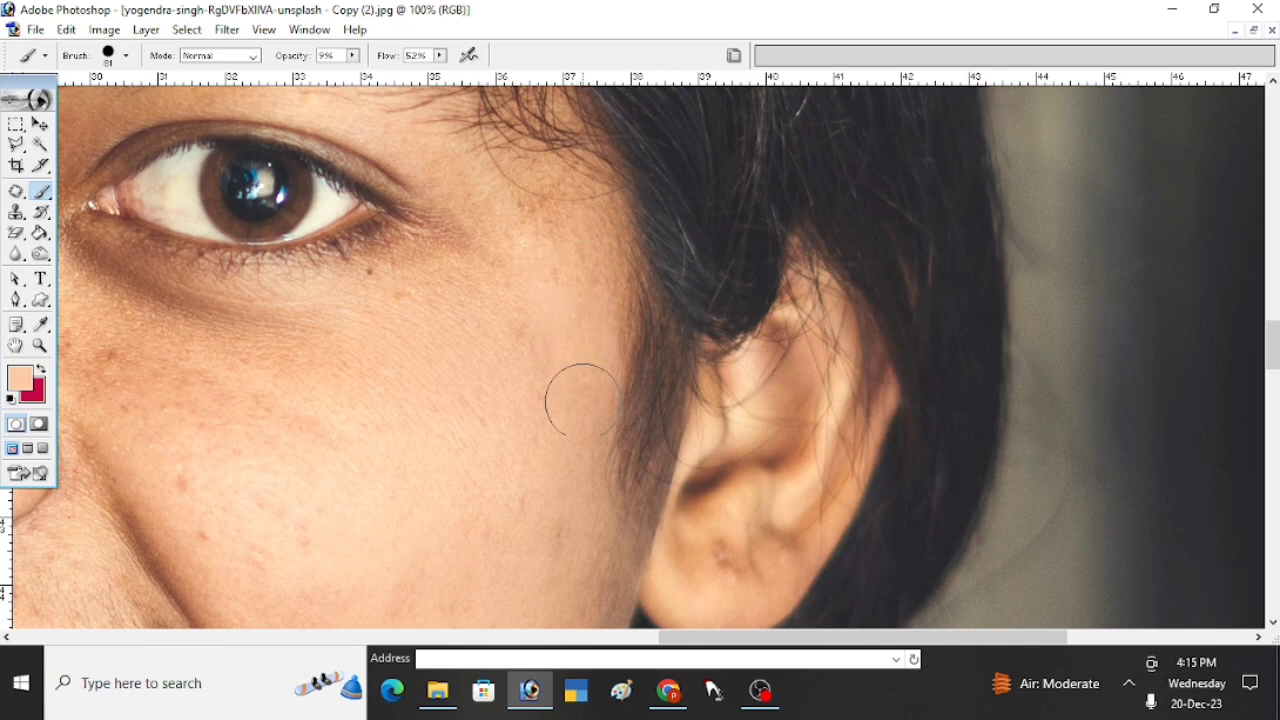
pyautogui.moveTo(574, 391); pyautogui.dragTo(557, 323)
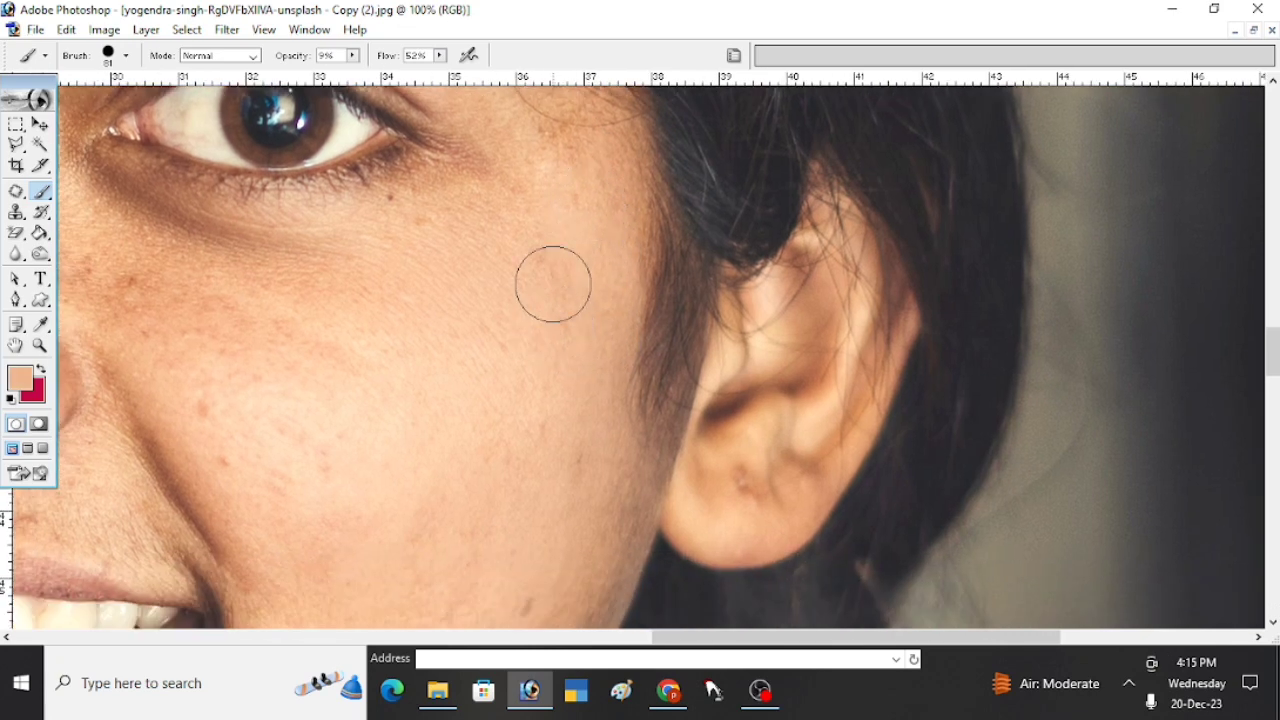
# - Set the brush diameter to 106 px and paint sampled light skin tones over the upper cheek between the eye and the nose
pyautogui.rightClick(537, 372)
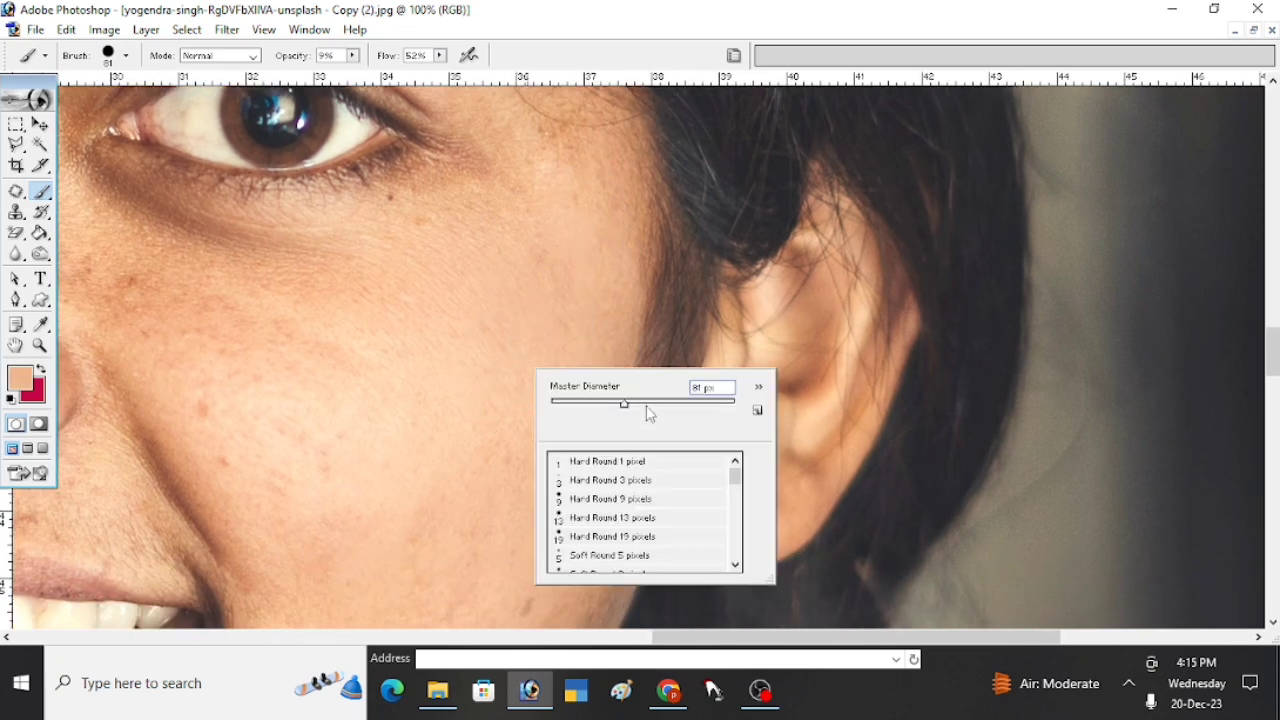
pyautogui.keyDown('alt'); pyautogui.click(500, 365); pyautogui.keyUp('alt')
pyautogui.moveTo(523, 288)
pyautogui.mouseDown()
pyautogui.moveTo(432, 383)
pyautogui.moveTo(471, 262)
pyautogui.moveTo(308, 304)
pyautogui.moveTo(230, 279)
pyautogui.moveTo(338, 292)
pyautogui.moveTo(399, 270)
pyautogui.moveTo(221, 281)
pyautogui.moveTo(208, 267)
pyautogui.moveTo(469, 245)
pyautogui.moveTo(384, 276)
pyautogui.moveTo(433, 204)
pyautogui.moveTo(506, 143)
pyautogui.mouseUp()
pyautogui.moveTo(345, 310)
pyautogui.mouseDown()
pyautogui.moveTo(517, 257)
pyautogui.moveTo(606, 212)
pyautogui.moveTo(509, 215)
pyautogui.moveTo(481, 314)
pyautogui.moveTo(588, 263)
pyautogui.moveTo(588, 396)
pyautogui.mouseUp()
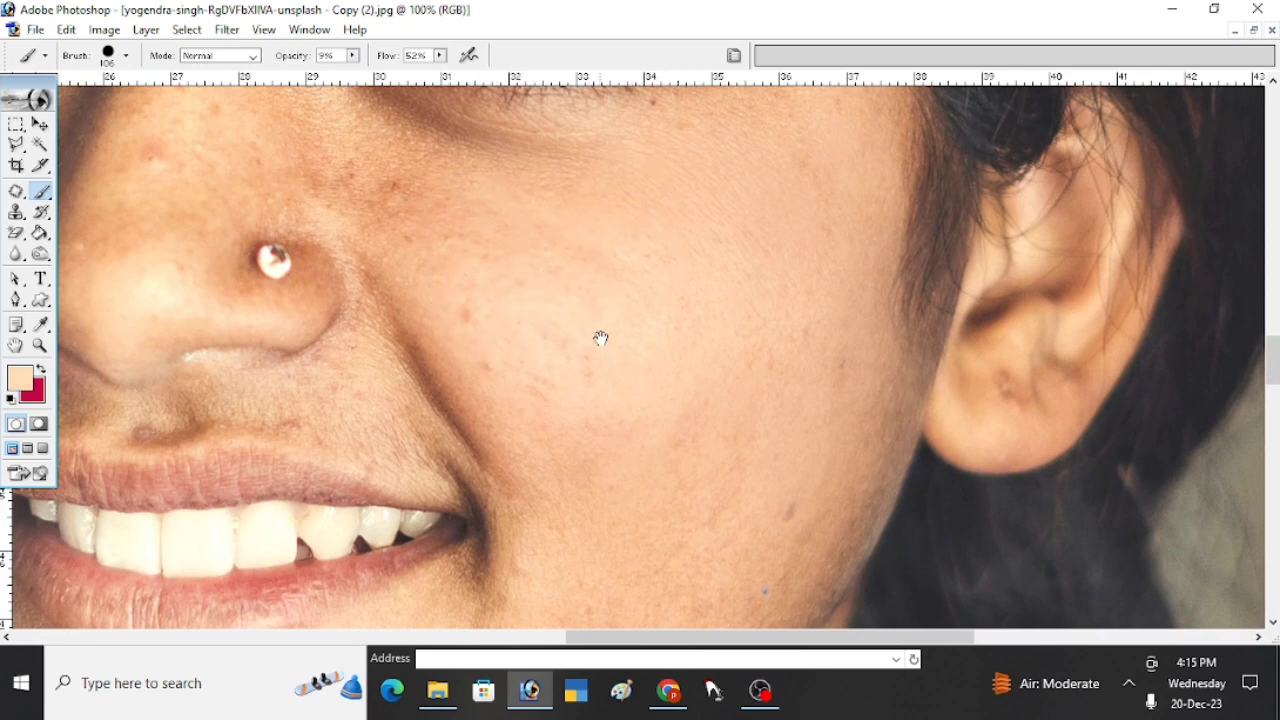
pyautogui.moveTo(601, 338); pyautogui.dragTo(611, 386)
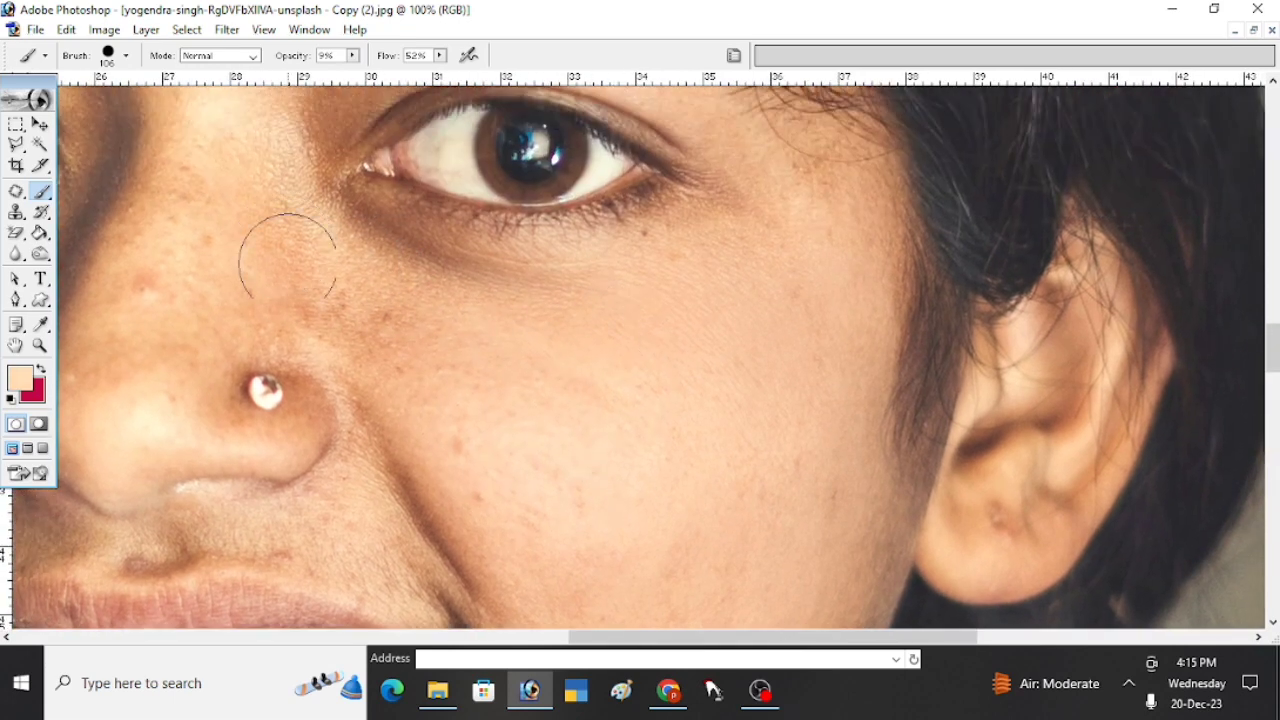
pyautogui.moveTo(288, 263)
pyautogui.mouseDown()
pyautogui.moveTo(341, 345)
pyautogui.moveTo(361, 333)
pyautogui.moveTo(346, 294)
pyautogui.moveTo(414, 384)
pyautogui.moveTo(359, 288)
pyautogui.moveTo(430, 356)
pyautogui.moveTo(382, 288)
pyautogui.mouseUp()
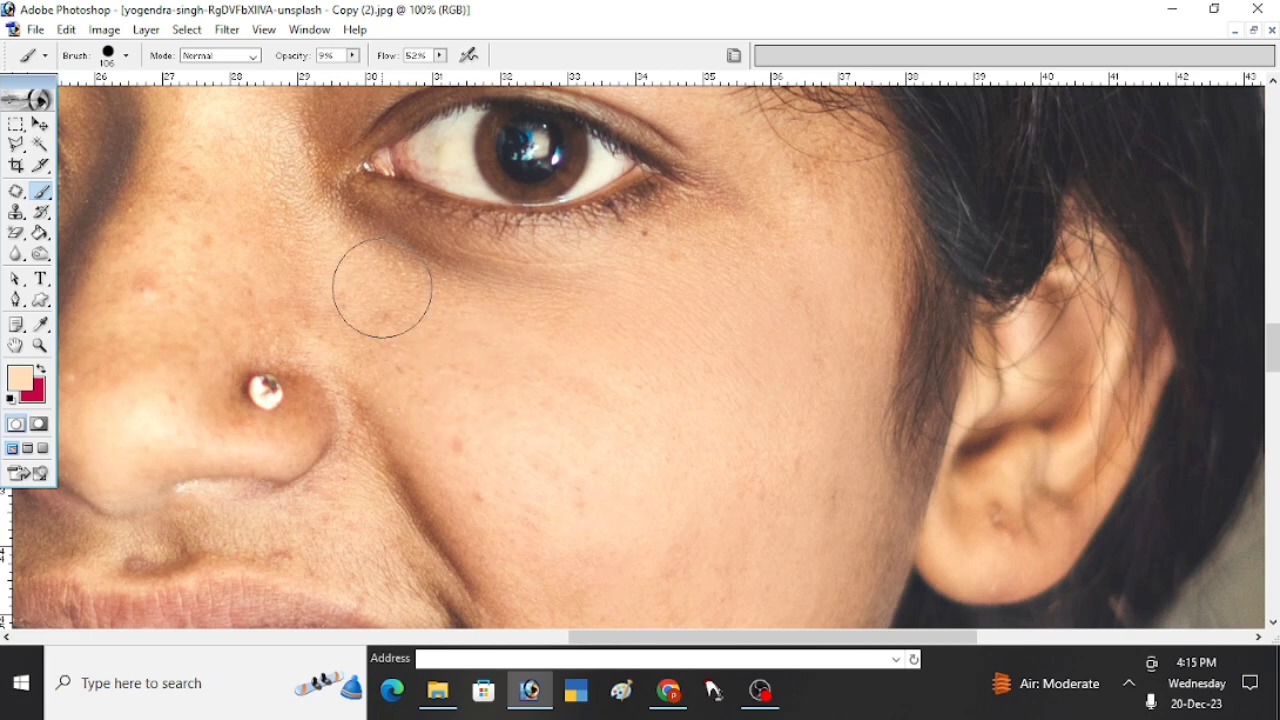
pyautogui.scroll(-3, 600, 354)
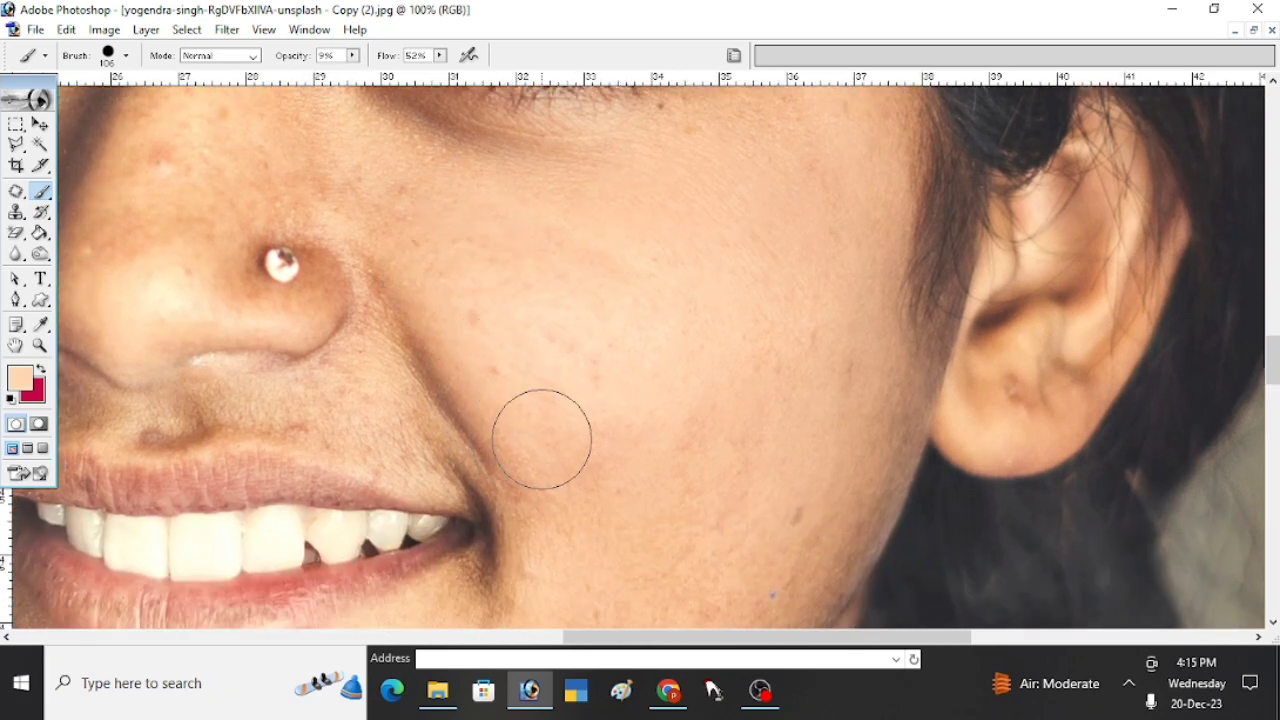
# - Set the brush diameter to 82 px and smooth the lower cheek and the smile fold with sampled skin tones
pyautogui.press('space')
pyautogui.moveTo(533, 447); pyautogui.dragTo(566, 351)
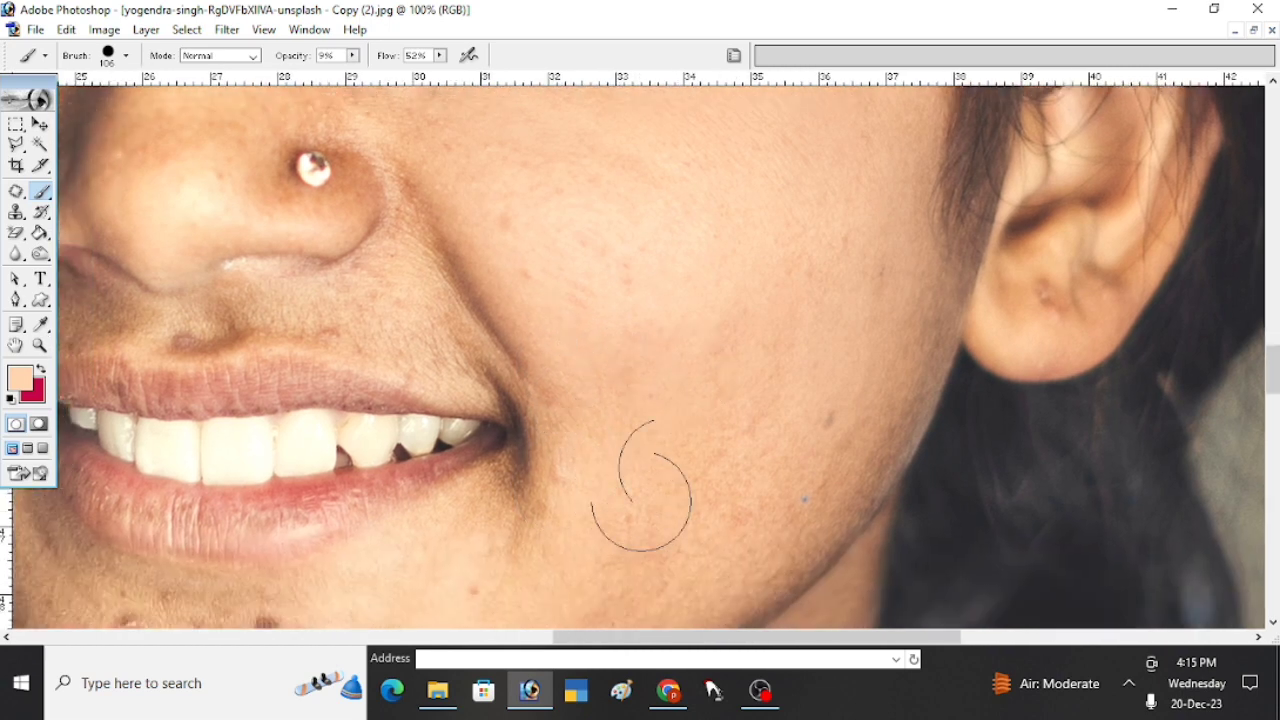
pyautogui.rightClick(636, 334)
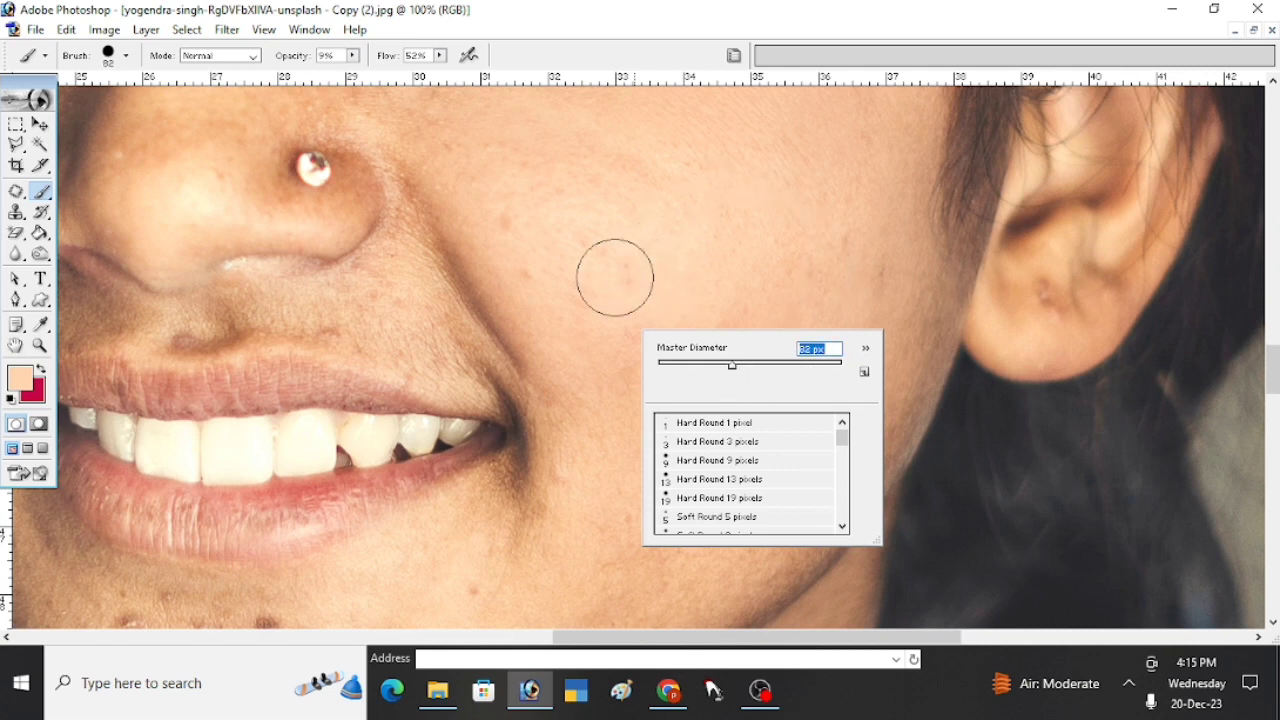
pyautogui.keyDown('alt'); pyautogui.click(549, 259); pyautogui.keyUp('alt')
pyautogui.moveTo(454, 228)
pyautogui.mouseDown()
pyautogui.moveTo(451, 290)
pyautogui.moveTo(440, 257)
pyautogui.moveTo(531, 382)
pyautogui.moveTo(534, 371)
pyautogui.moveTo(543, 481)
pyautogui.mouseUp()
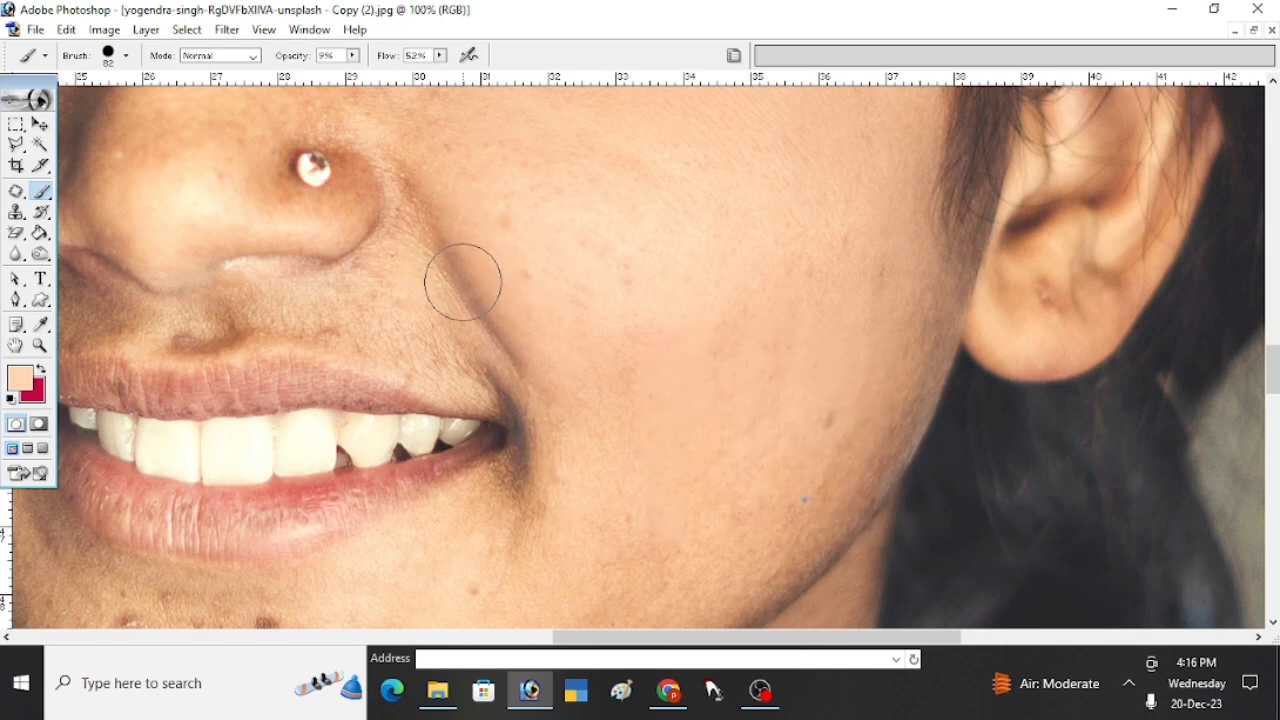
pyautogui.moveTo(416, 284)
pyautogui.mouseDown()
pyautogui.moveTo(298, 287)
pyautogui.moveTo(344, 305)
pyautogui.moveTo(431, 306)
pyautogui.moveTo(328, 312)
pyautogui.moveTo(454, 342)
pyautogui.moveTo(417, 342)
pyautogui.moveTo(425, 351)
pyautogui.moveTo(476, 355)
pyautogui.moveTo(419, 307)
pyautogui.moveTo(441, 423)
pyautogui.moveTo(438, 282)
pyautogui.moveTo(426, 463)
pyautogui.moveTo(385, 391)
pyautogui.mouseUp()
# - Paint sampled skin tones over the upper eyelid and the skin around the eye on the lit side
pyautogui.press('space')
pyautogui.keyDown('alt'); pyautogui.click(494, 395); pyautogui.keyUp('alt')
pyautogui.press('space')
pyautogui.moveTo(415, 225)
pyautogui.mouseDown()
pyautogui.moveTo(437, 400)
pyautogui.moveTo(363, 357)
pyautogui.moveTo(406, 449)
pyautogui.mouseUp()
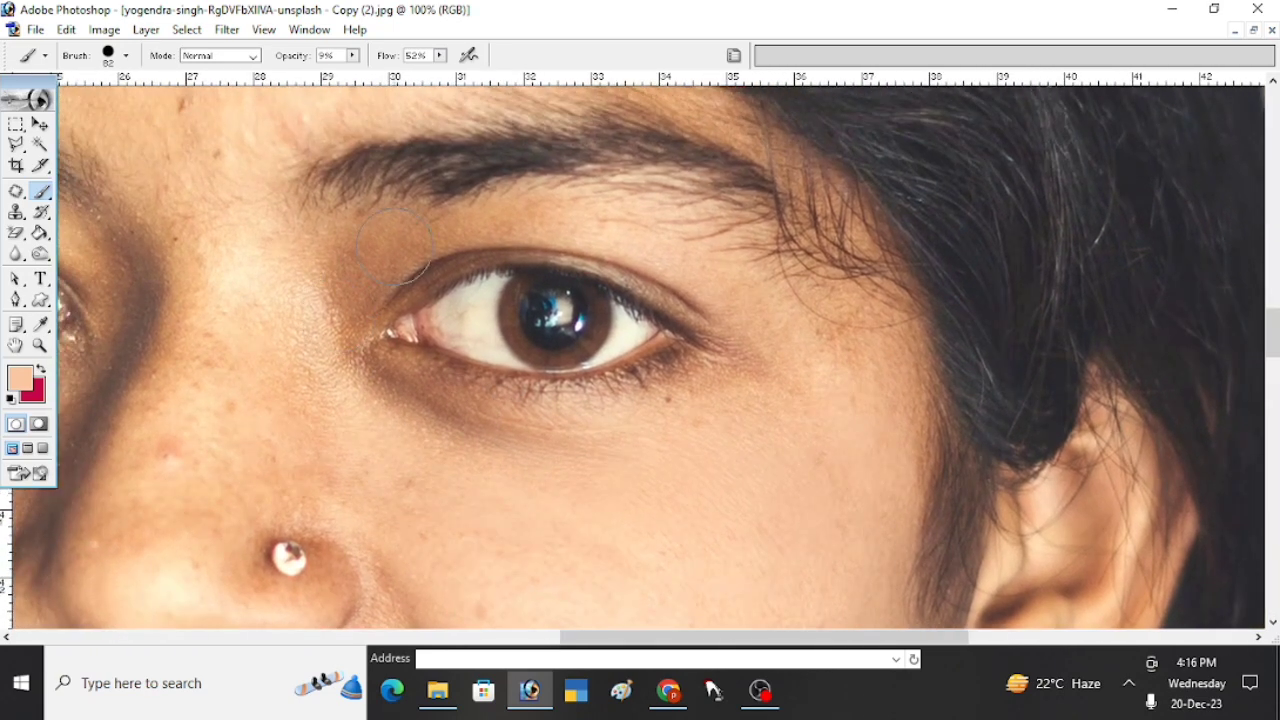
pyautogui.moveTo(400, 255)
pyautogui.mouseDown()
pyautogui.moveTo(527, 227)
pyautogui.moveTo(505, 237)
pyautogui.moveTo(621, 237)
pyautogui.moveTo(706, 262)
pyautogui.mouseUp()
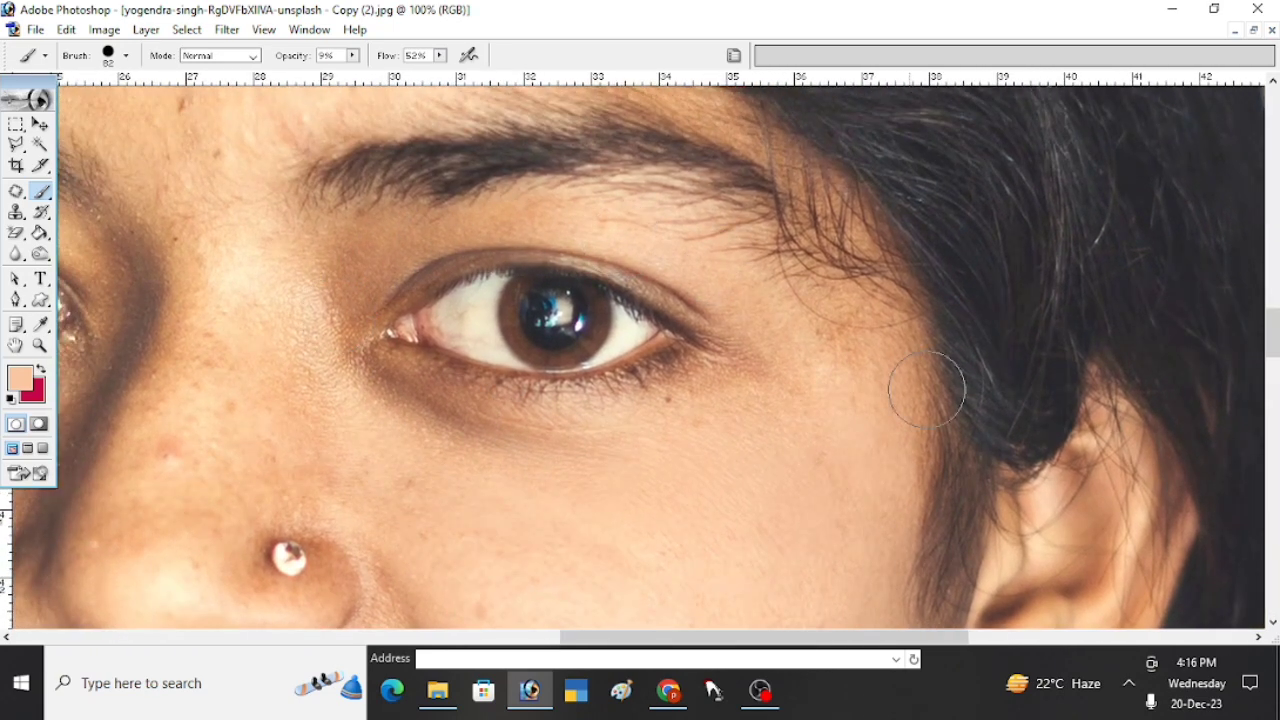
# - Sample light skin tones and even out the nose bridge and the skin between the eyes
pyautogui.press('space')
pyautogui.moveTo(490, 411); pyautogui.dragTo(754, 394)
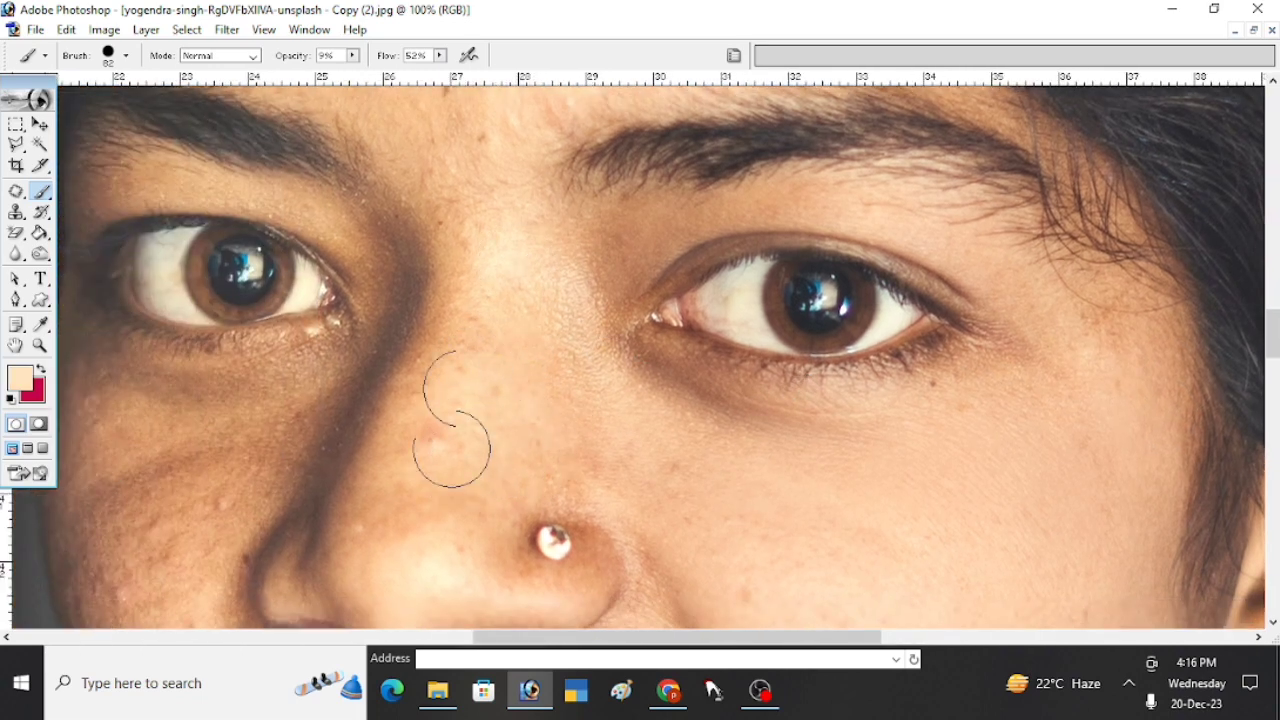
pyautogui.press('space')
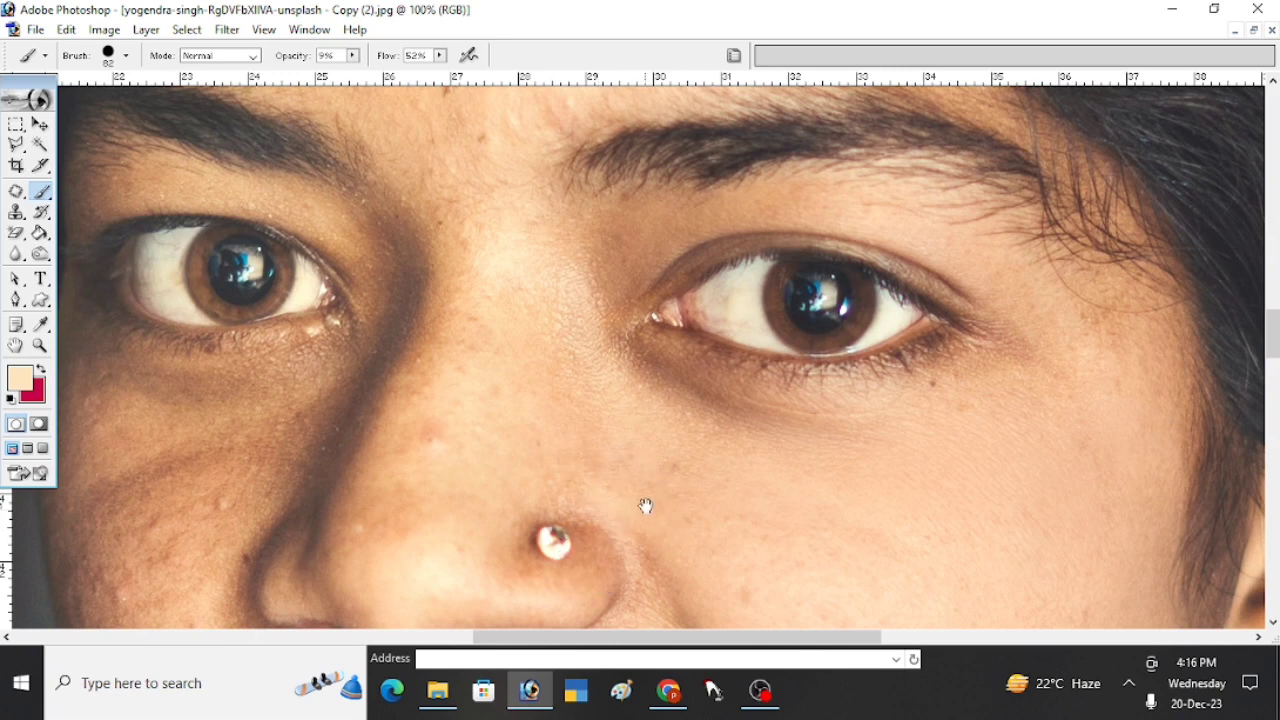
pyautogui.moveTo(646, 506); pyautogui.dragTo(641, 416)
pyautogui.keyDown('alt'); pyautogui.click(466, 261); pyautogui.keyUp('alt')
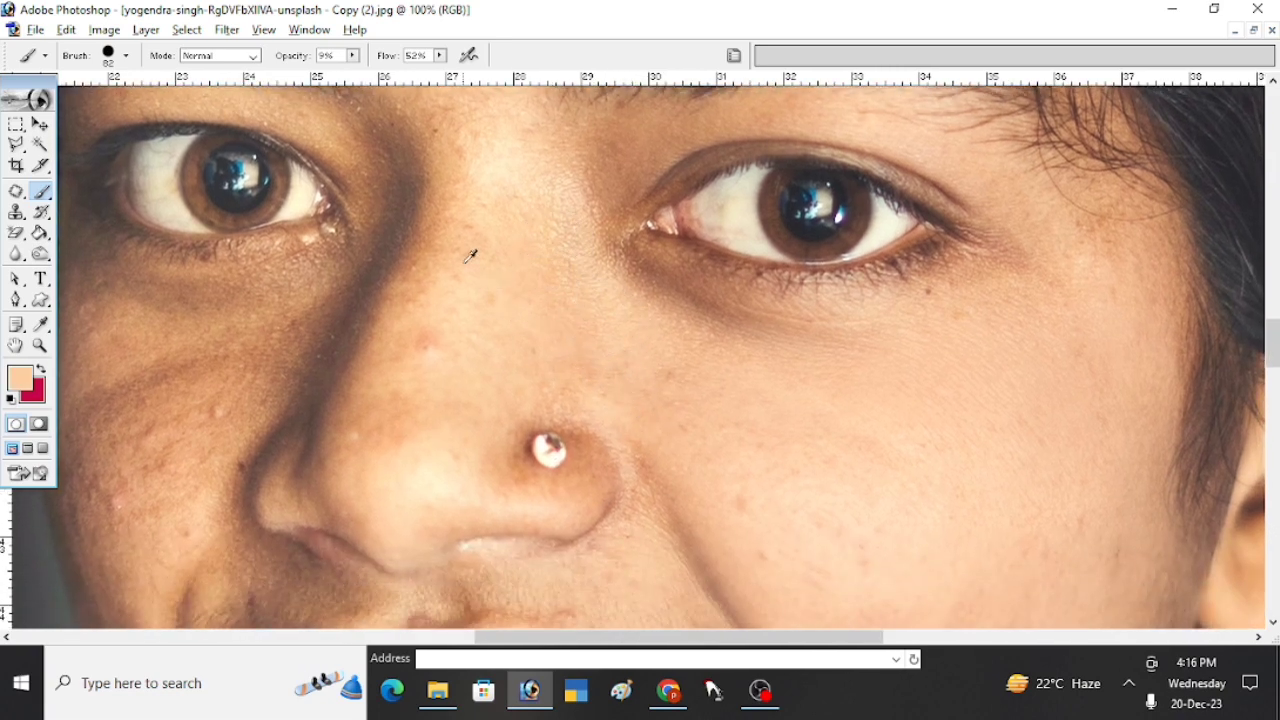
pyautogui.press('space')
pyautogui.moveTo(556, 218); pyautogui.dragTo(546, 335)
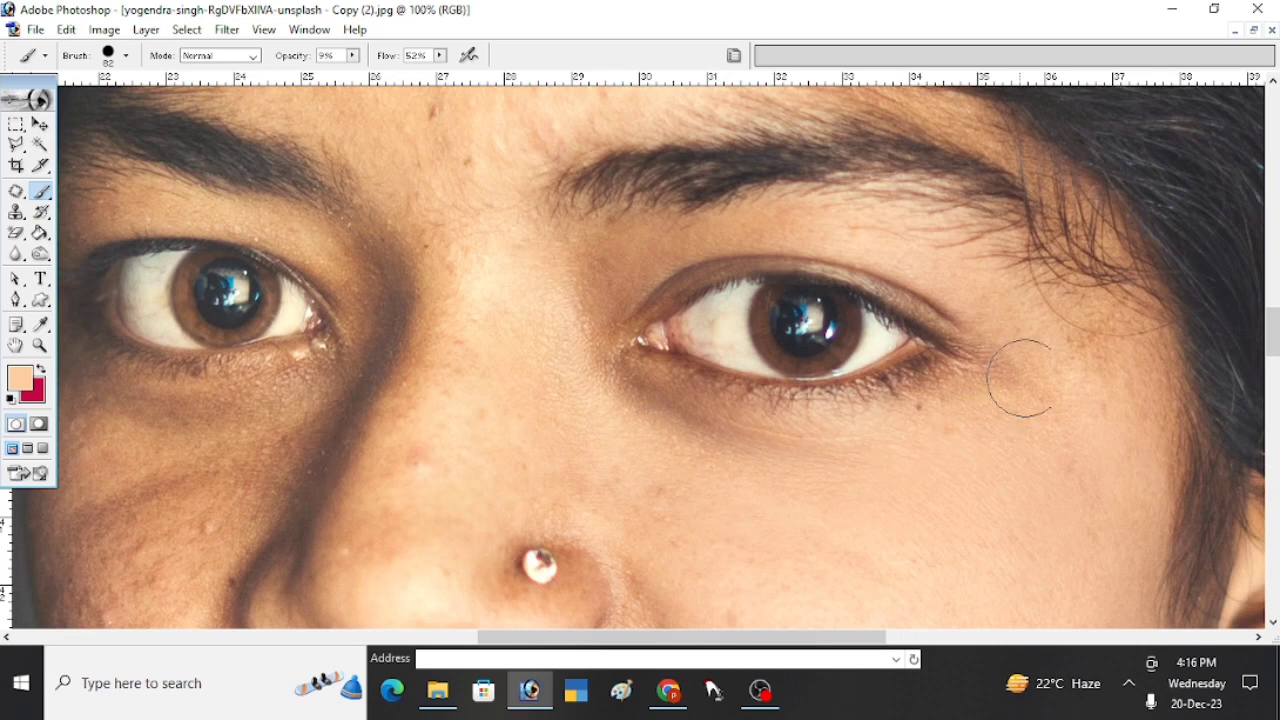
# - Set the brush diameter to 56 px and lighten the dark shadow around the mouth corner on the lit side
pyautogui.press('space')
pyautogui.moveTo(912, 469); pyautogui.dragTo(926, 331)
pyautogui.hotkey('alt', 'space')
pyautogui.keyDown('alt'); pyautogui.click(751, 416); pyautogui.keyUp('alt')
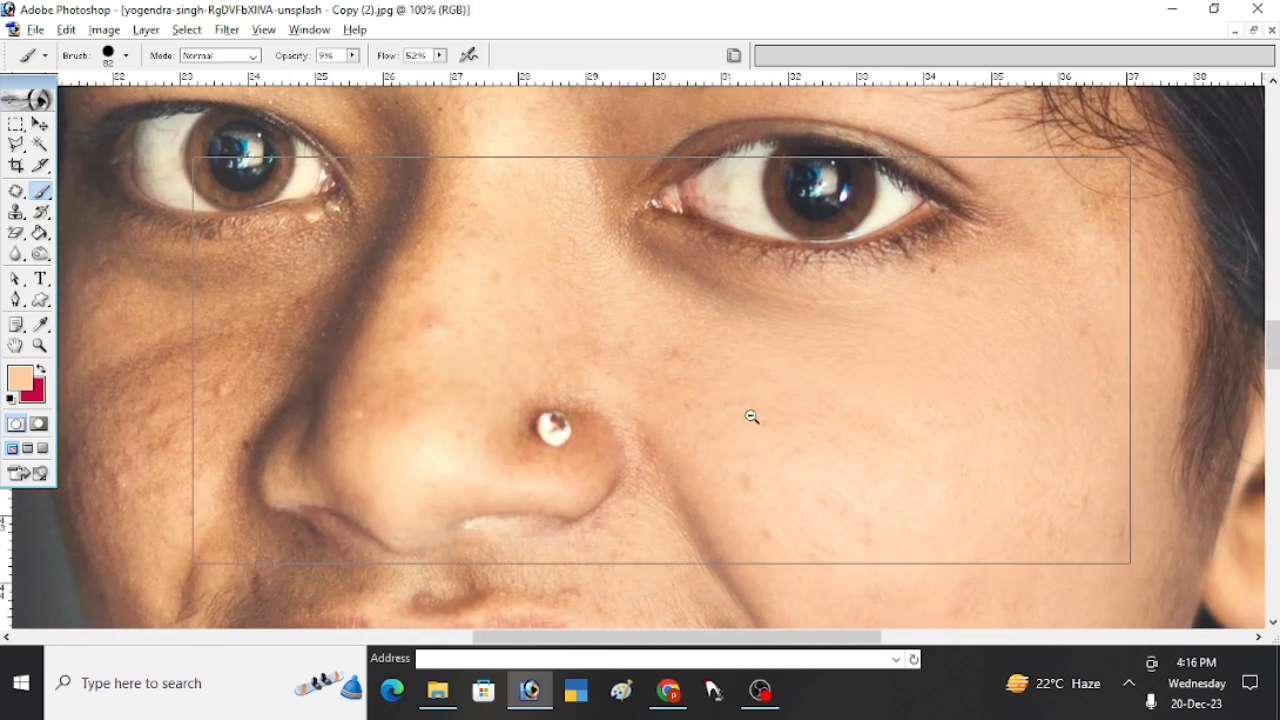
pyautogui.press('space')
pyautogui.moveTo(755, 370); pyautogui.dragTo(751, 326)
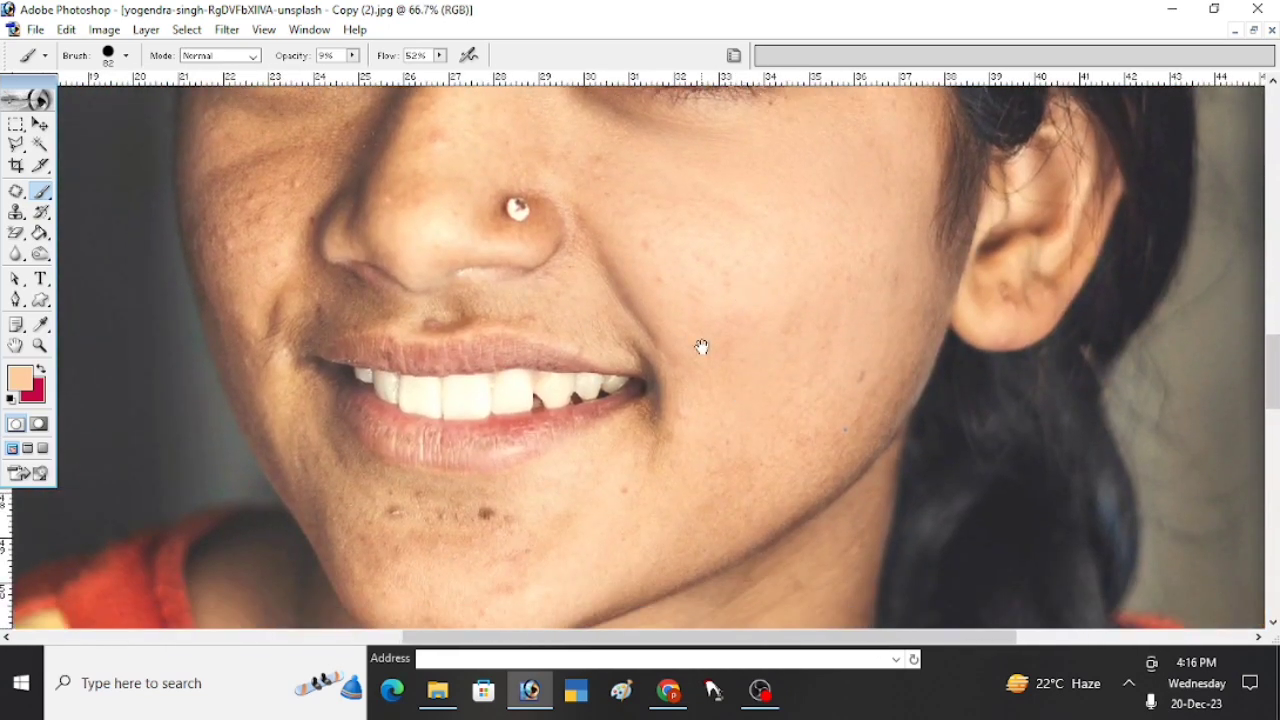
pyautogui.hotkey('ctrl', 'space')
pyautogui.keyDown('ctrl'); pyautogui.click(692, 344); pyautogui.keyUp('ctrl')
pyautogui.keyDown('ctrl'); pyautogui.click(658, 390); pyautogui.keyUp('ctrl')
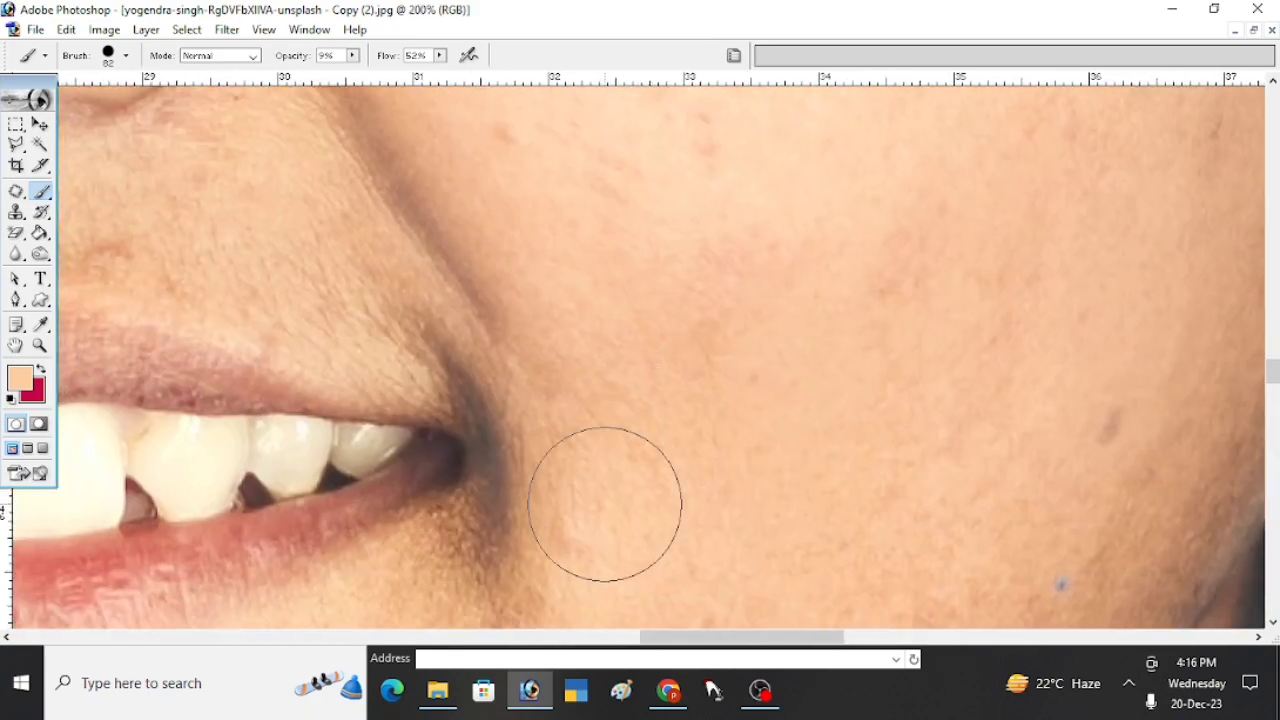
pyautogui.press('space')
pyautogui.moveTo(605, 504); pyautogui.dragTo(706, 366)
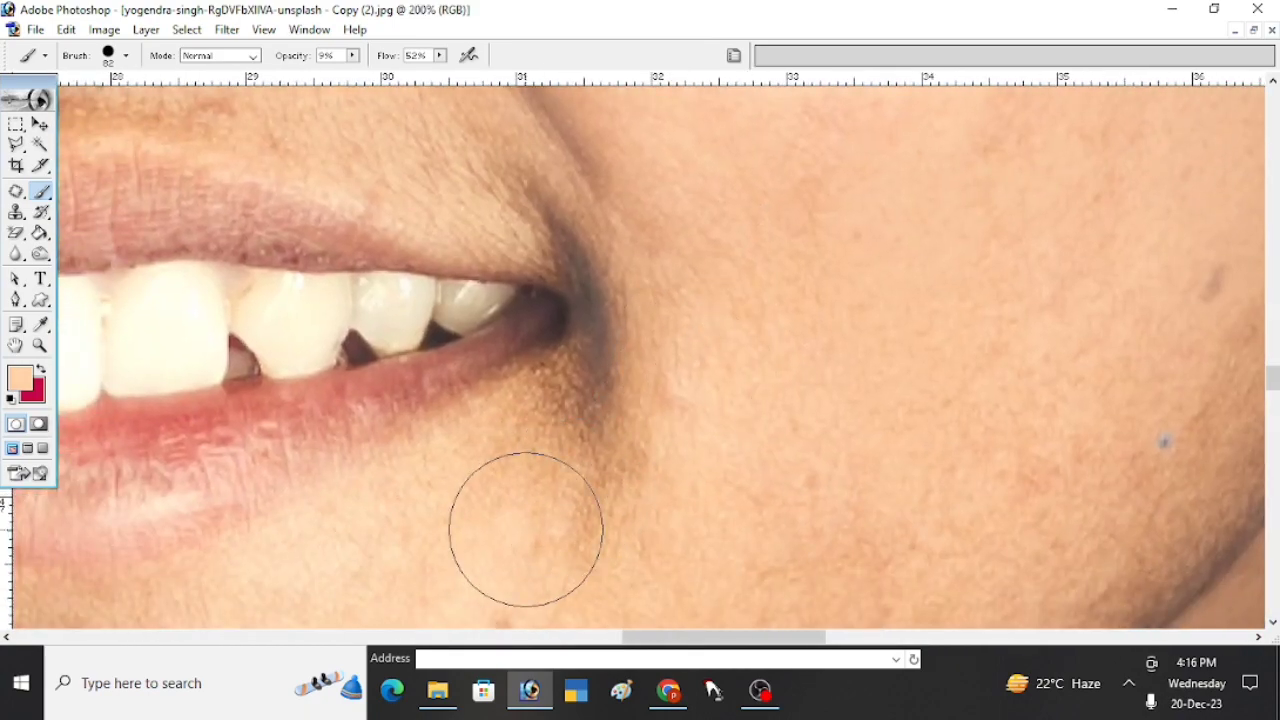
pyautogui.rightClick(525, 529)
pyautogui.press('Return')
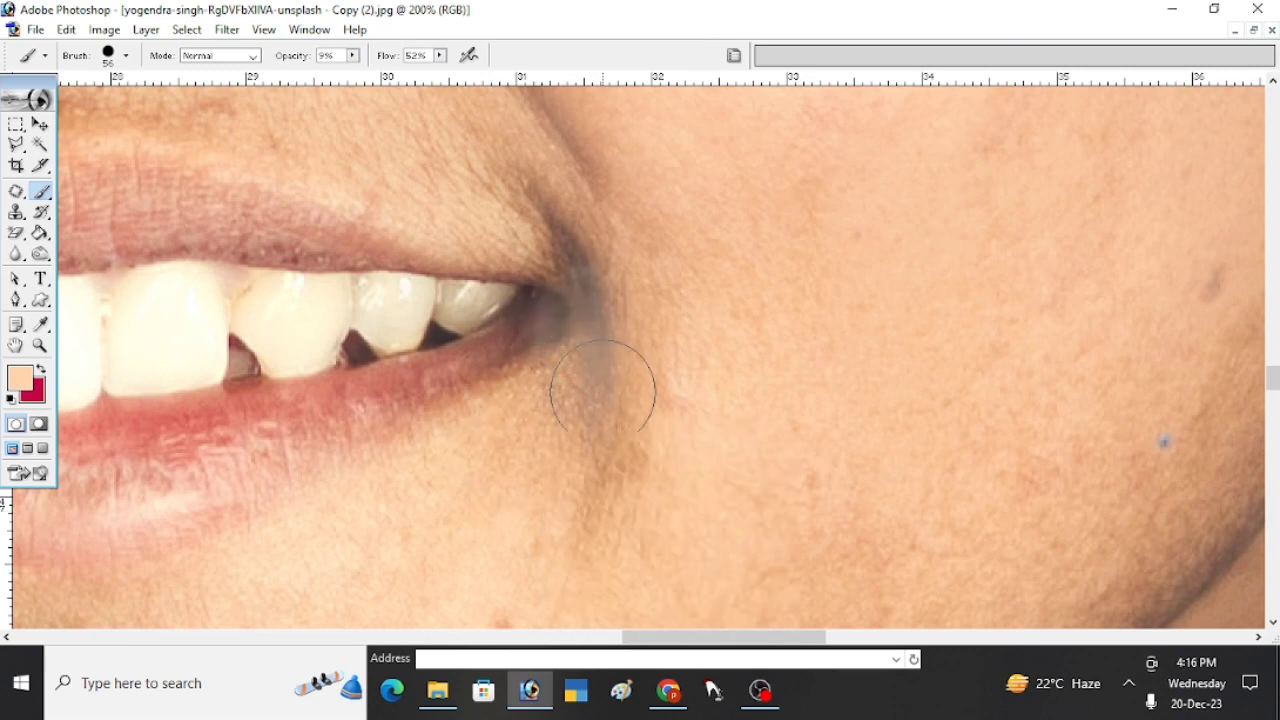
pyautogui.press('space')
pyautogui.moveTo(603, 486); pyautogui.dragTo(697, 360)
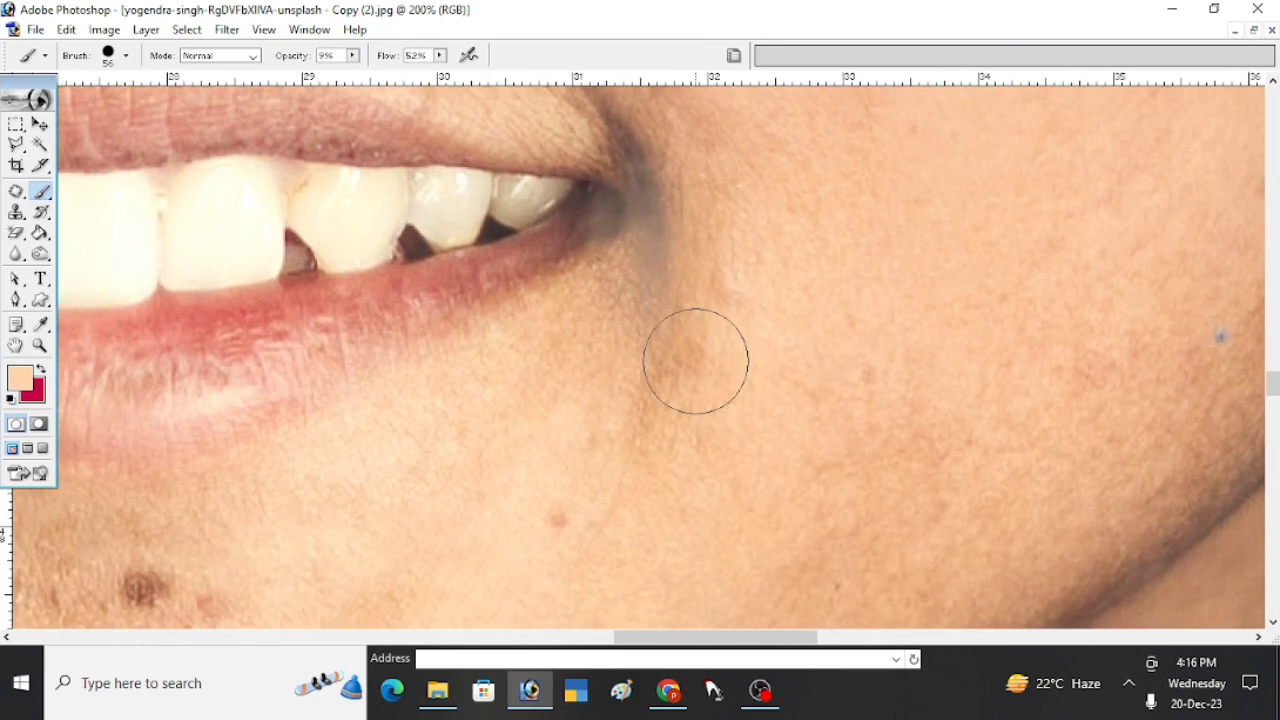
# - Examine the whole portrait to judge the retouched skin against the rest of the face
pyautogui.keyDown('alt'); pyautogui.click(649, 349); pyautogui.keyUp('alt')
pyautogui.keyDown('alt'); pyautogui.click(616, 358); pyautogui.keyUp('alt')
pyautogui.keyDown('alt'); pyautogui.click(530, 349); pyautogui.keyUp('alt')
pyautogui.keyDown('alt'); pyautogui.click(640, 340); pyautogui.keyUp('alt')
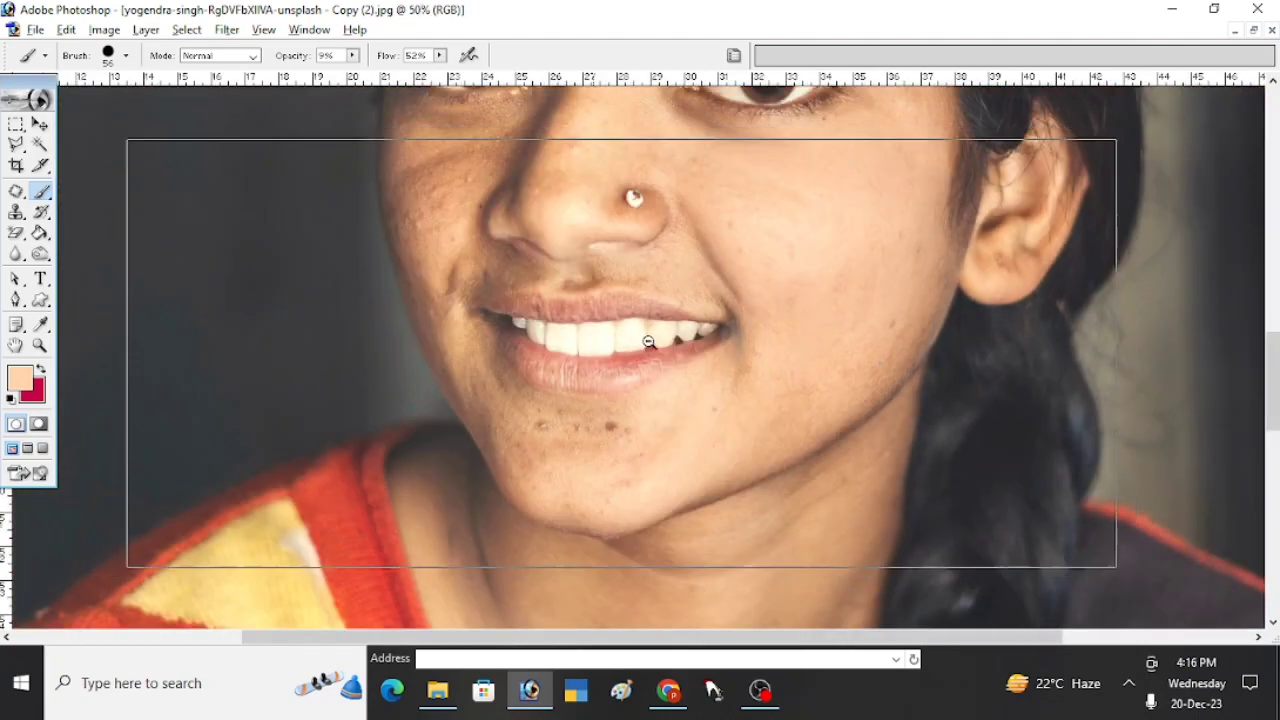
pyautogui.keyDown('alt'); pyautogui.click(671, 371); pyautogui.keyUp('alt')
pyautogui.keyDown('alt'); pyautogui.click(660, 385); pyautogui.keyUp('alt')
pyautogui.keyDown('alt'); pyautogui.click(710, 400); pyautogui.keyUp('alt')
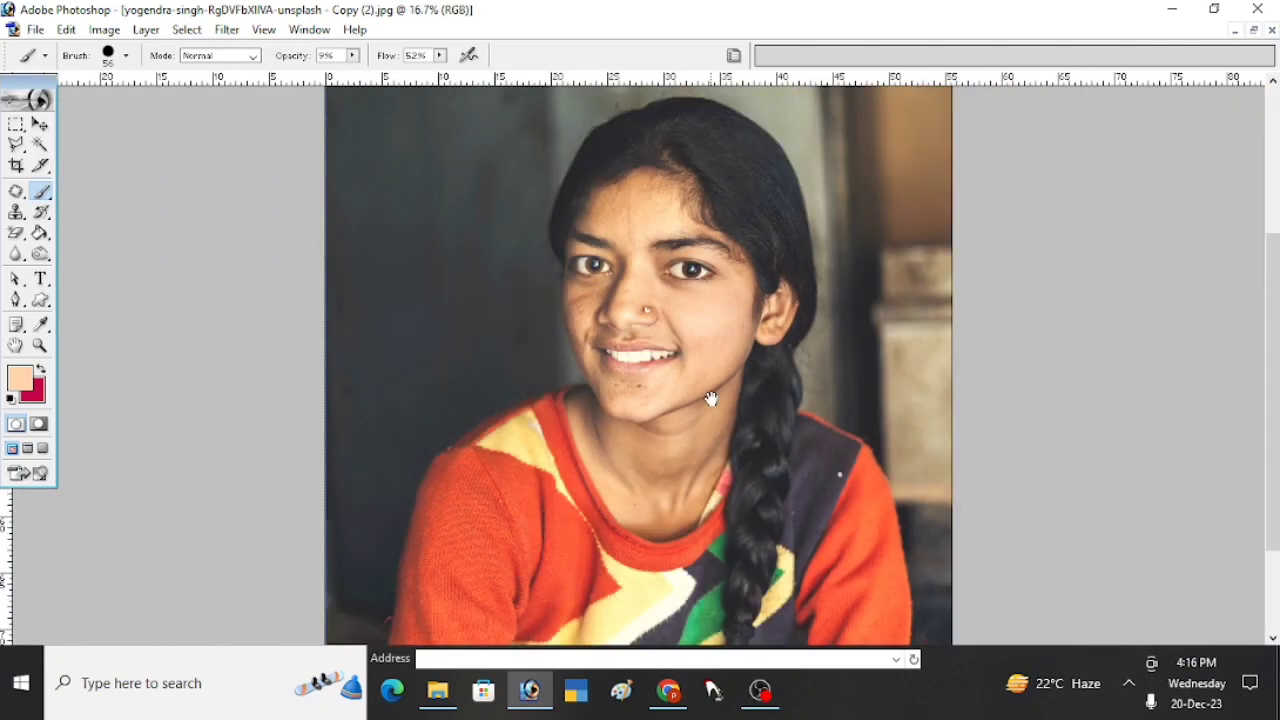
# - Paint sampled skin tones over the shadowed cheek beside the nose to lighten it
pyautogui.keyDown('ctrl'); pyautogui.click(628, 361); pyautogui.keyUp('ctrl')
pyautogui.keyDown('ctrl'); pyautogui.click(600, 391); pyautogui.keyUp('ctrl')
pyautogui.keyDown('ctrl'); pyautogui.click(598, 383); pyautogui.keyUp('ctrl')
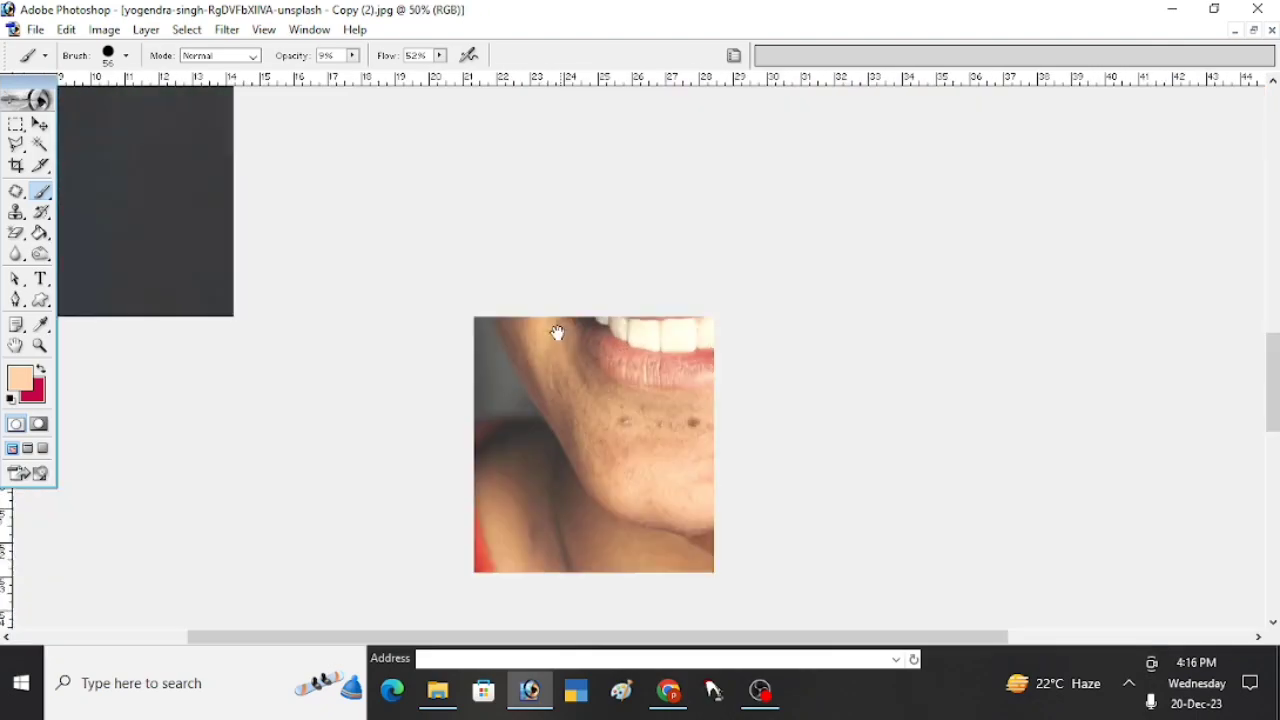
pyautogui.moveTo(557, 334); pyautogui.dragTo(696, 488)
pyautogui.keyDown('ctrl'); pyautogui.click(740, 334); pyautogui.keyUp('ctrl')
pyautogui.moveTo(766, 509); pyautogui.dragTo(805, 473)
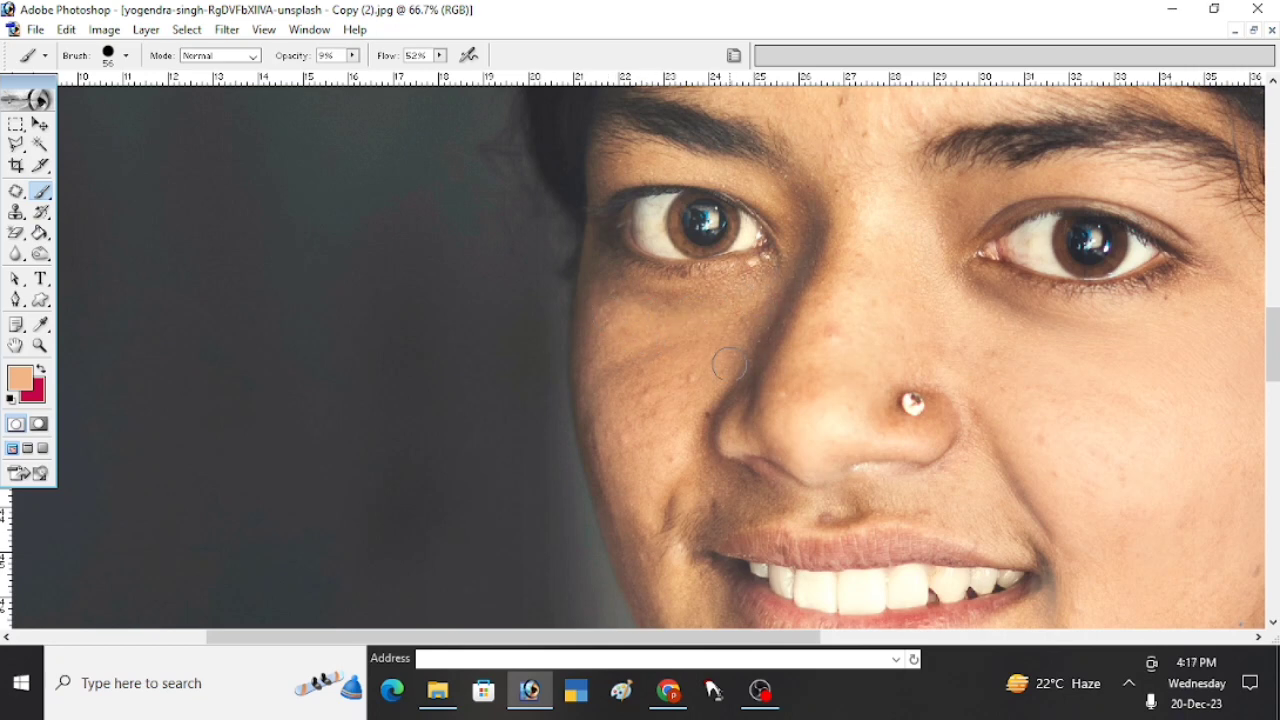
# - Even out the shadowed cheek below the eye and along the side of the nose with resampled skin tones
pyautogui.moveTo(660, 489); pyautogui.dragTo(687, 403)
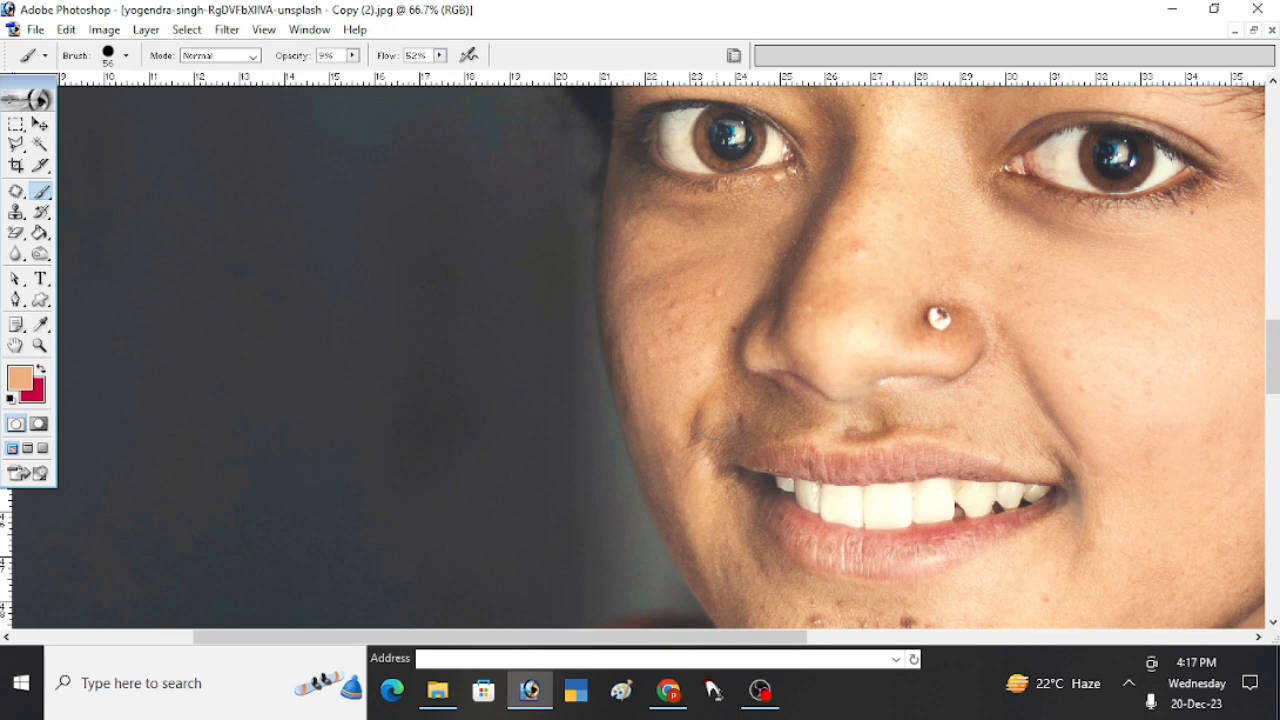
pyautogui.scroll(3, 722, 520)
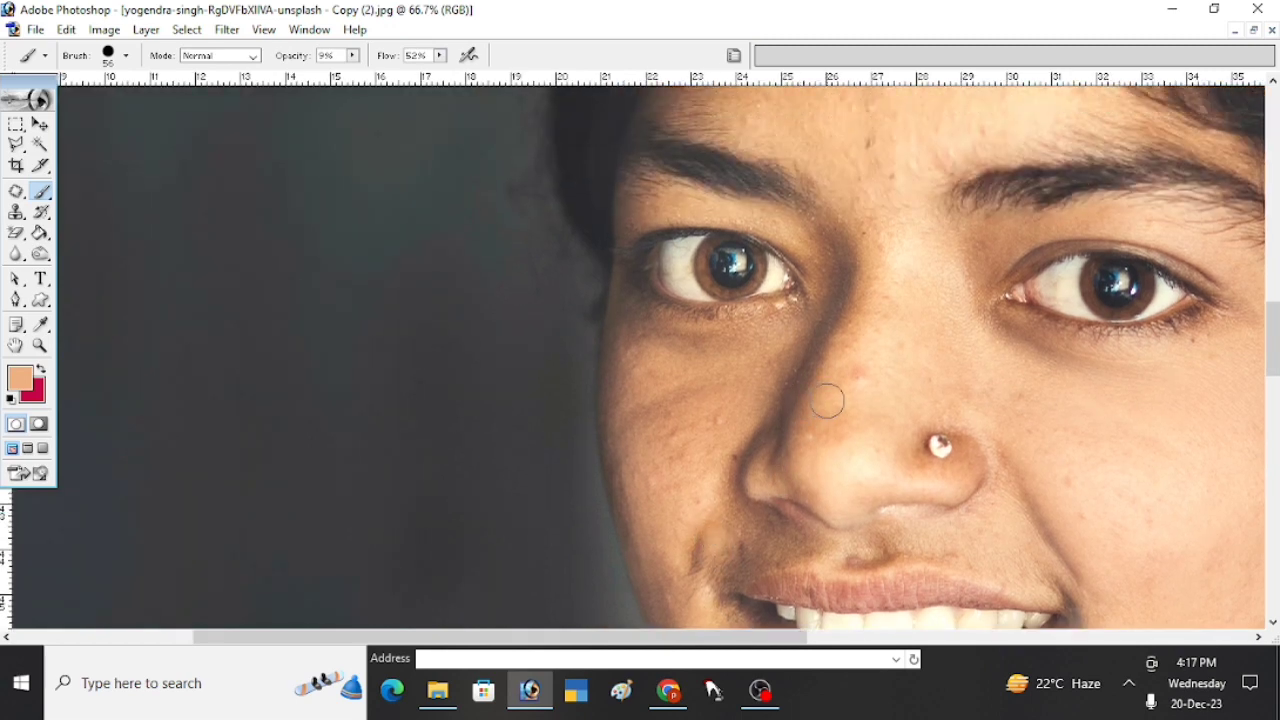
pyautogui.press('super')
pyautogui.press('super')
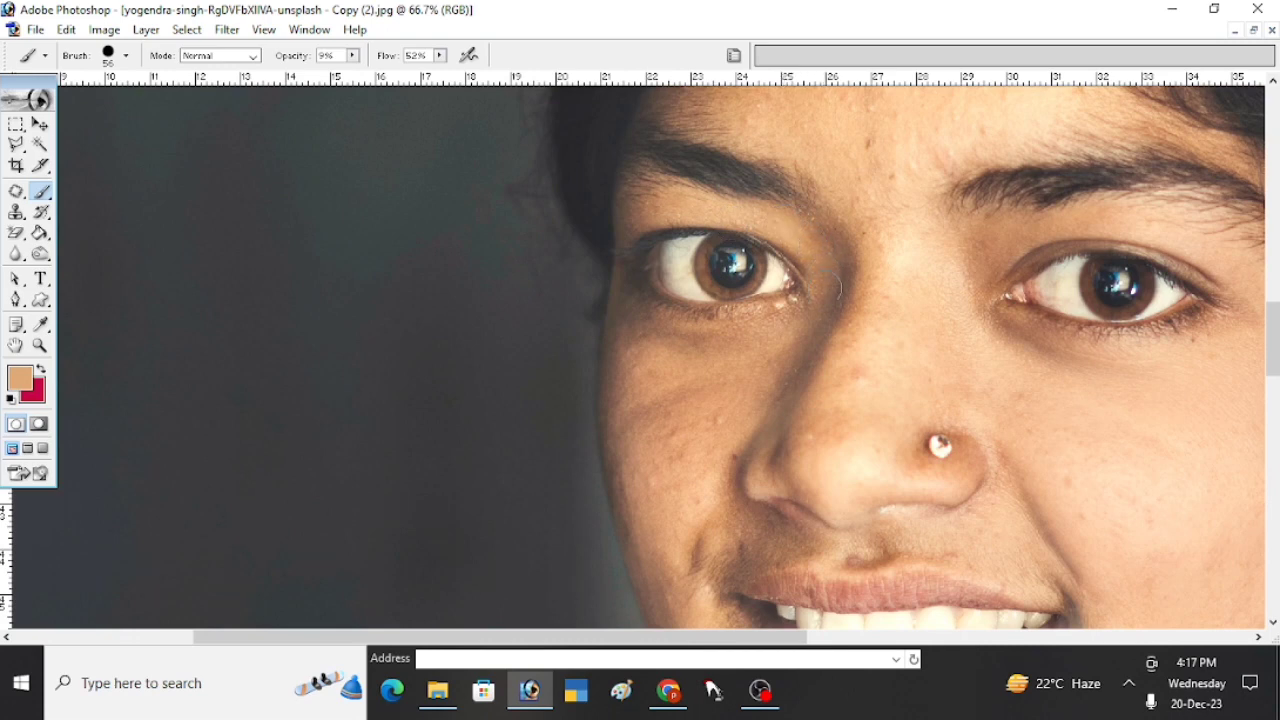
pyautogui.keyDown('alt'); pyautogui.click(701, 384); pyautogui.keyUp('alt')
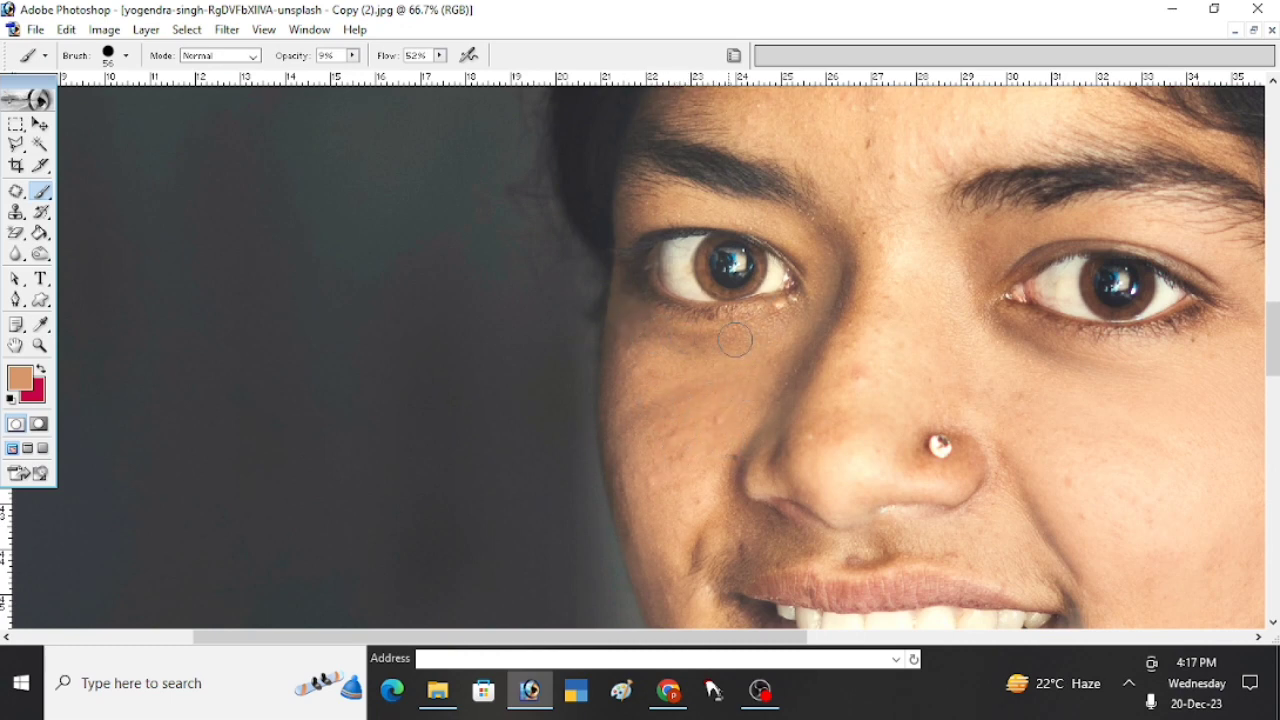
# - Paint sampled skin tones over the shadowed lower cheek and the skin above the upper lip
pyautogui.moveTo(733, 350); pyautogui.dragTo(756, 309)
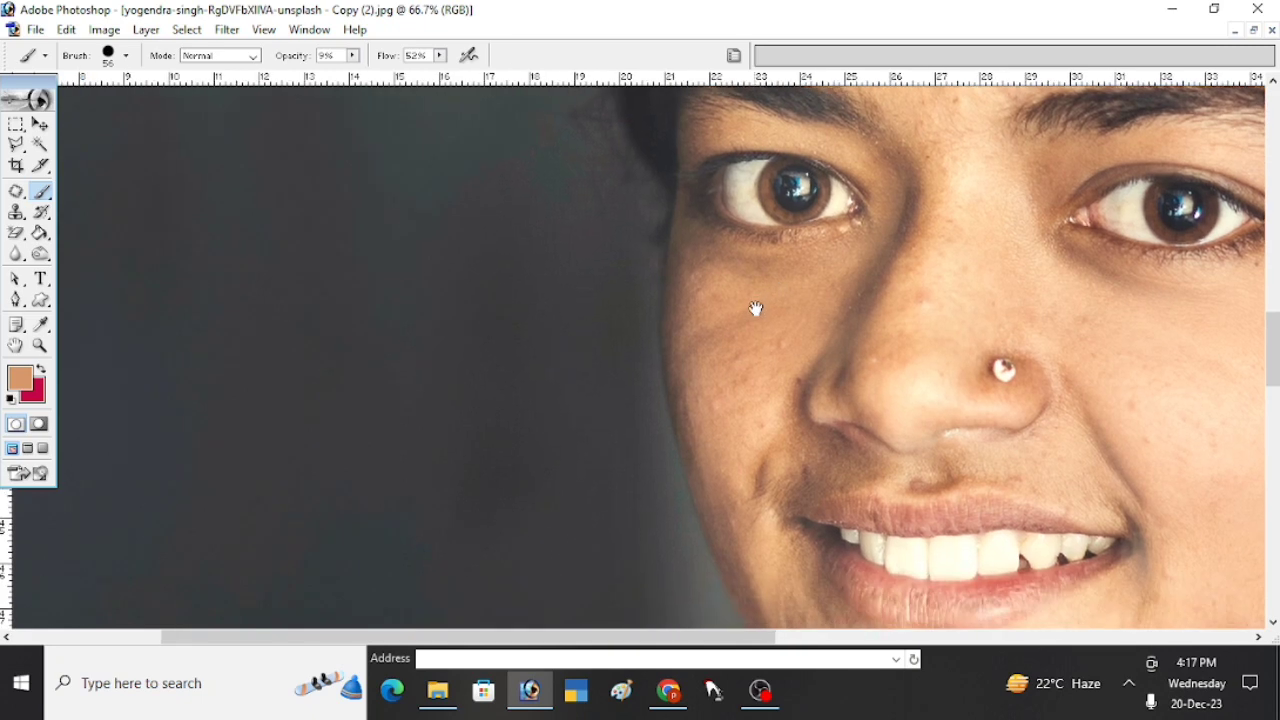
pyautogui.keyDown('ctrl'); pyautogui.click(750, 404); pyautogui.keyUp('ctrl')
pyautogui.moveTo(759, 455); pyautogui.dragTo(783, 489)
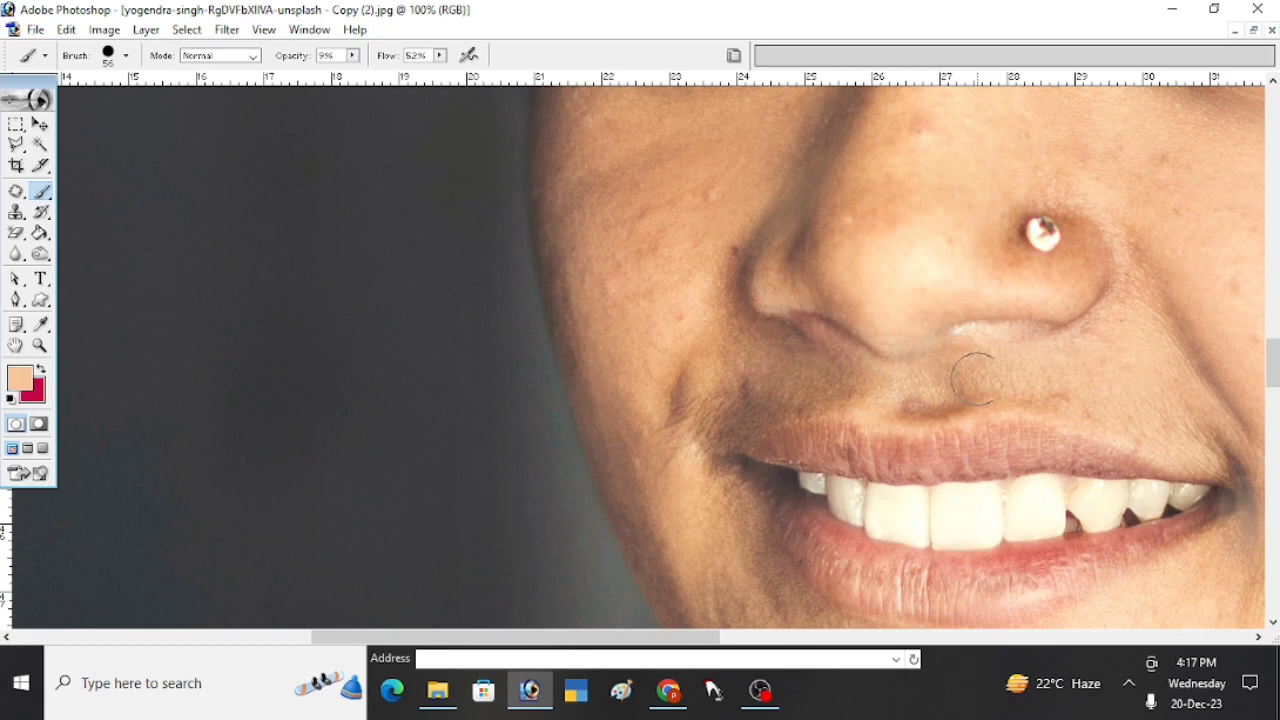
# - Set the brush diameter to 67 px and smooth the chin and the shadowed jaw beside the lower lip with sampled skin tones
pyautogui.moveTo(789, 381); pyautogui.dragTo(788, 337)
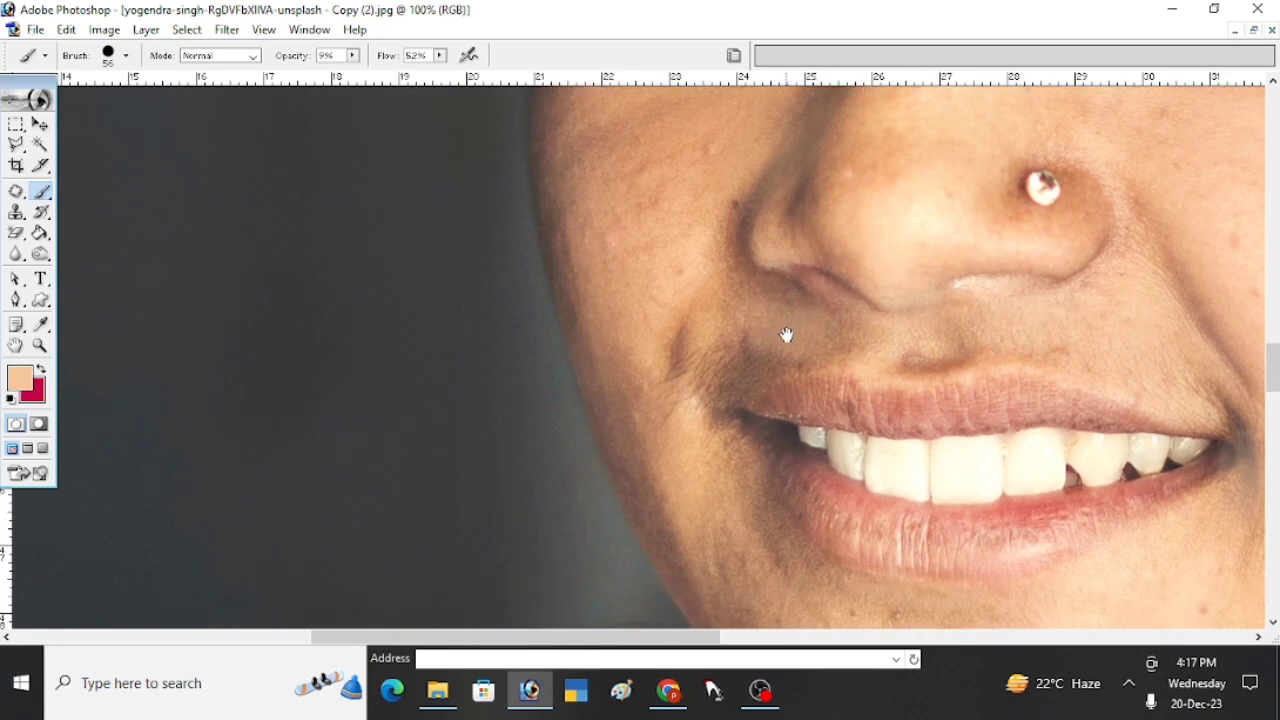
pyautogui.moveTo(795, 442); pyautogui.dragTo(786, 381)
pyautogui.moveTo(790, 535); pyautogui.dragTo(787, 365)
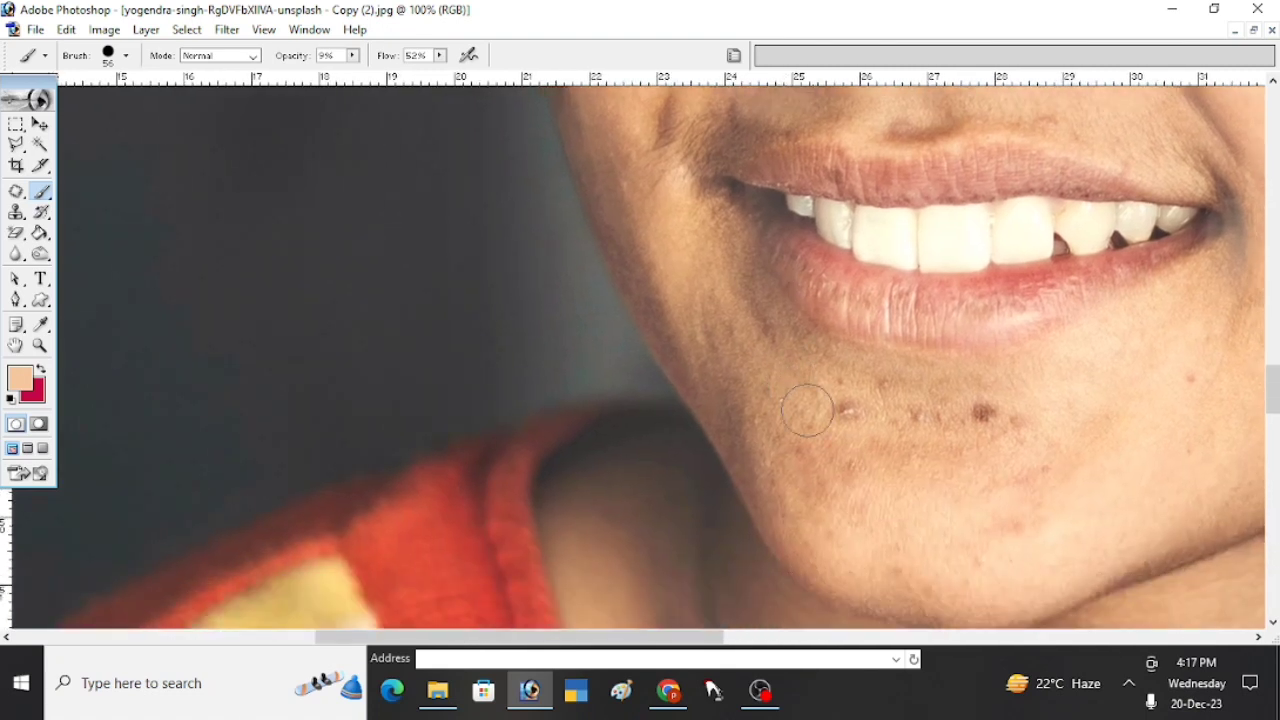
pyautogui.rightClick(964, 481)
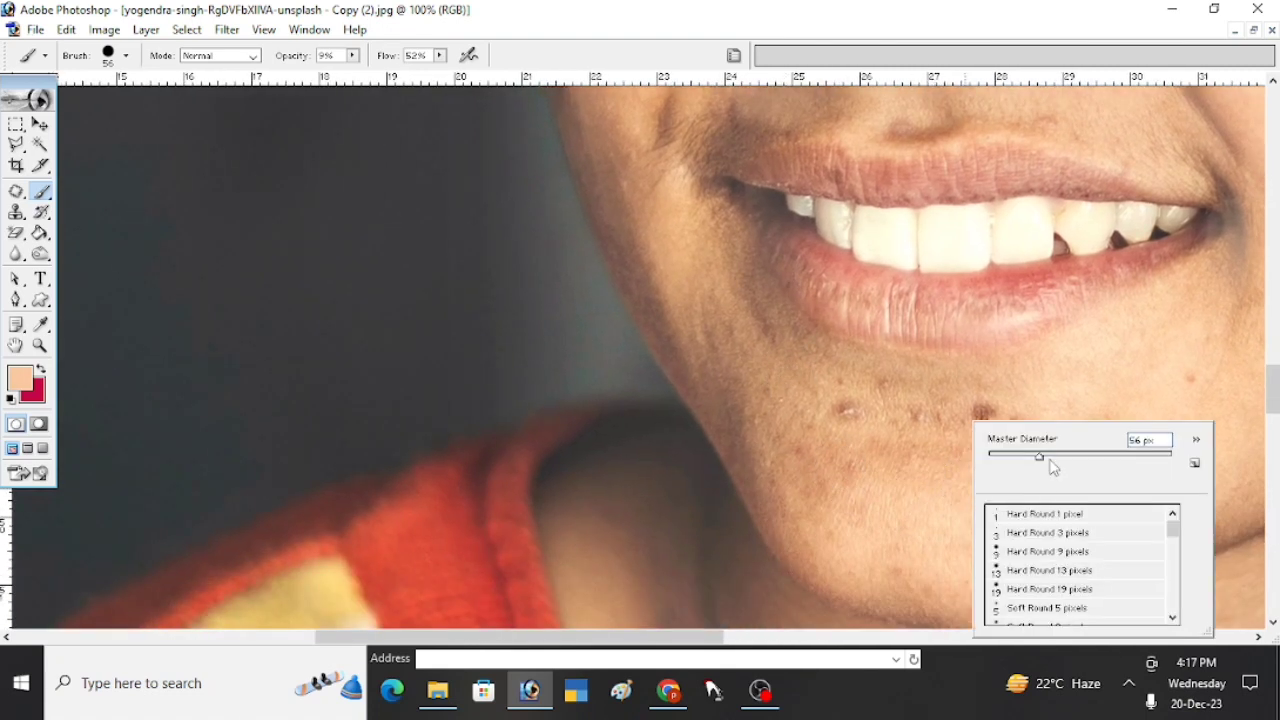
pyautogui.click(932, 452)
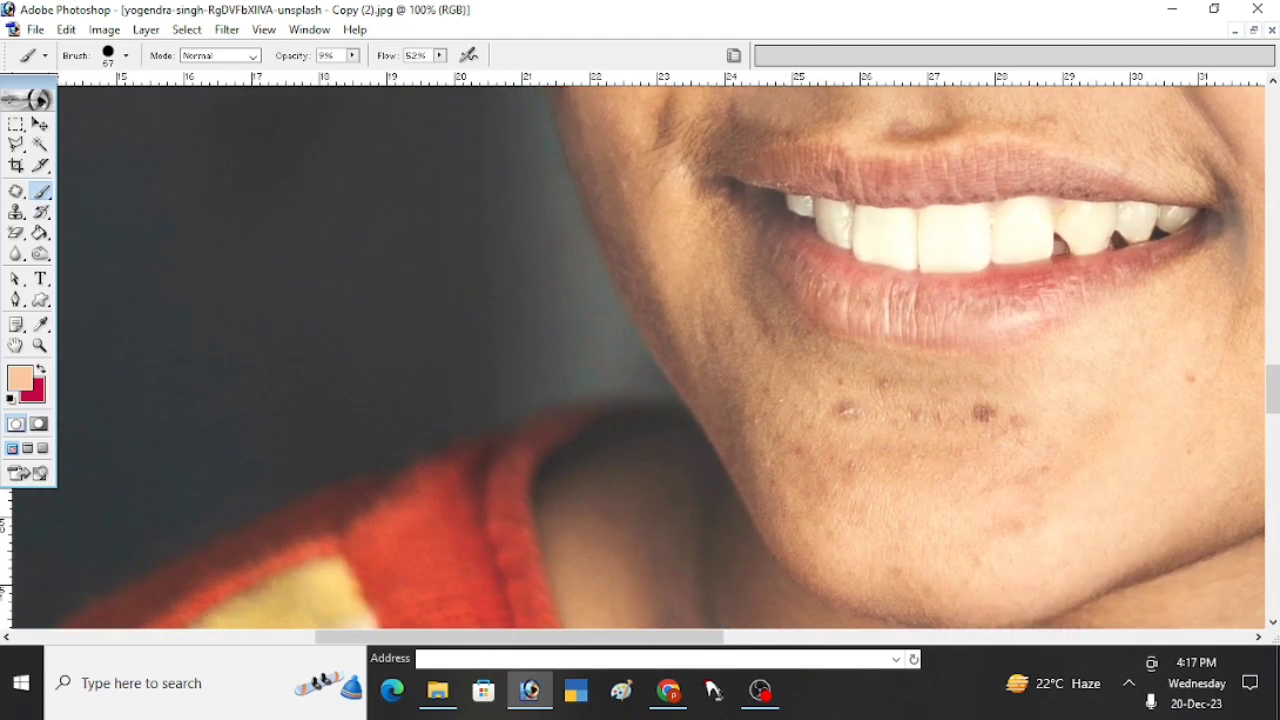
pyautogui.moveTo(648, 256)
pyautogui.mouseDown()
pyautogui.moveTo(676, 346)
pyautogui.moveTo(674, 314)
pyautogui.moveTo(725, 413)
pyautogui.moveTo(721, 371)
pyautogui.moveTo(762, 462)
pyautogui.mouseUp()
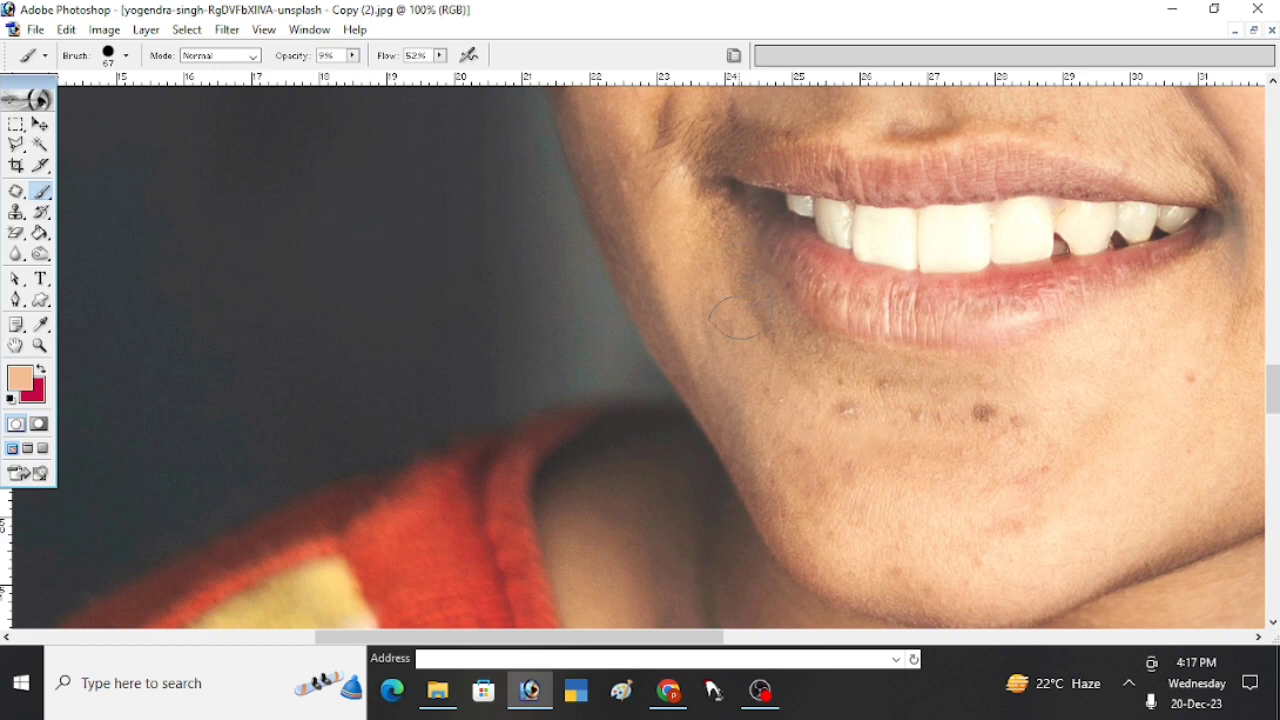
pyautogui.moveTo(738, 318); pyautogui.dragTo(795, 485)
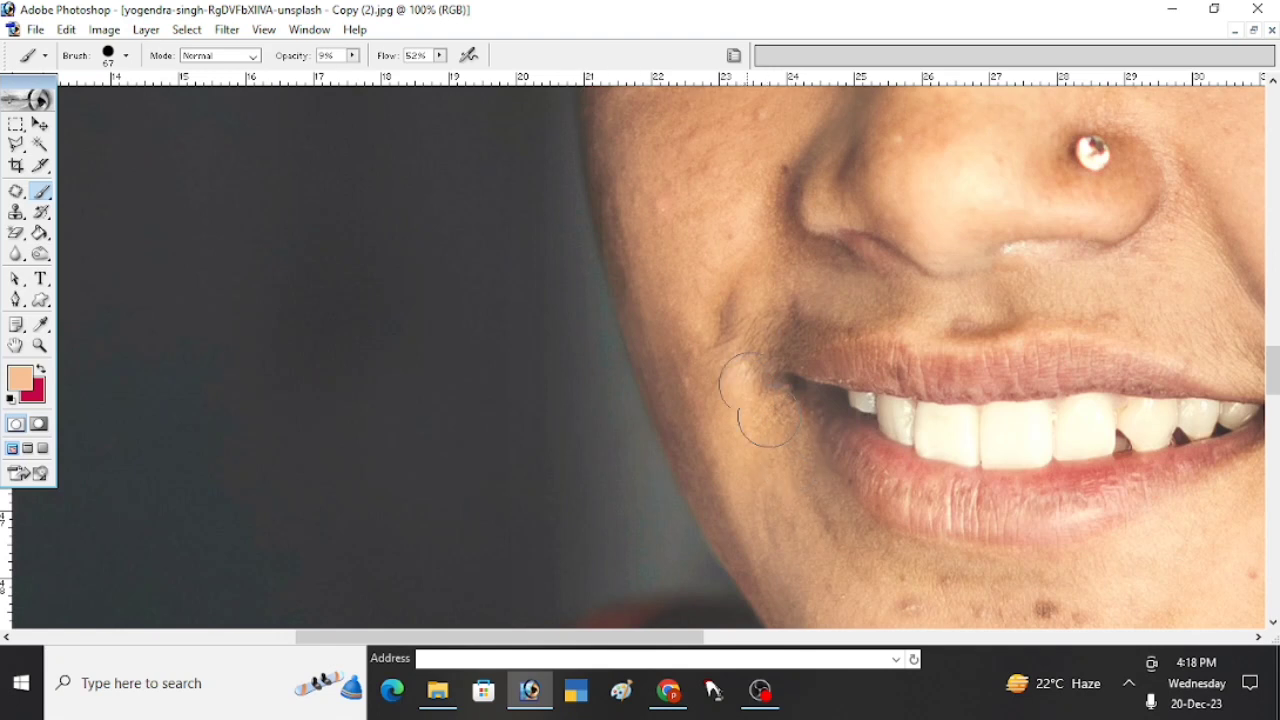
# - Paint sampled skin tones over the shadow between the inner corner of the eye and the bridge of the nose
pyautogui.moveTo(730, 242); pyautogui.dragTo(734, 457)
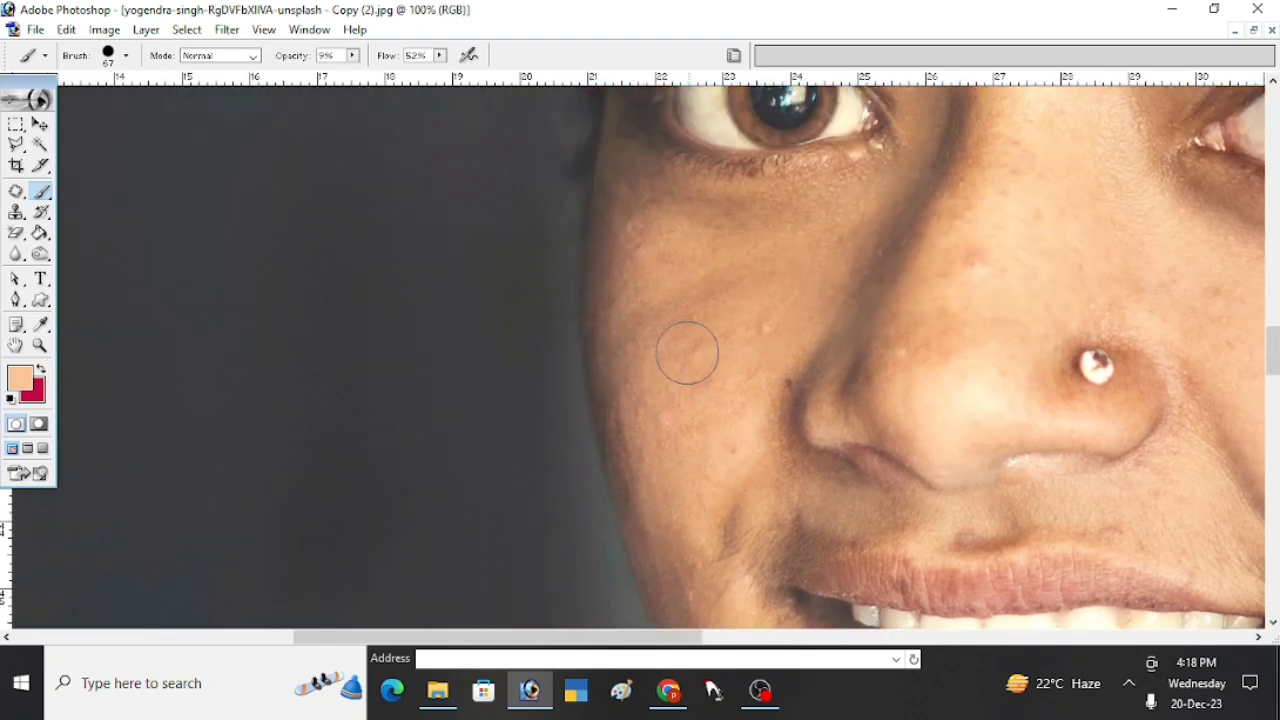
pyautogui.moveTo(815, 190); pyautogui.dragTo(760, 490)
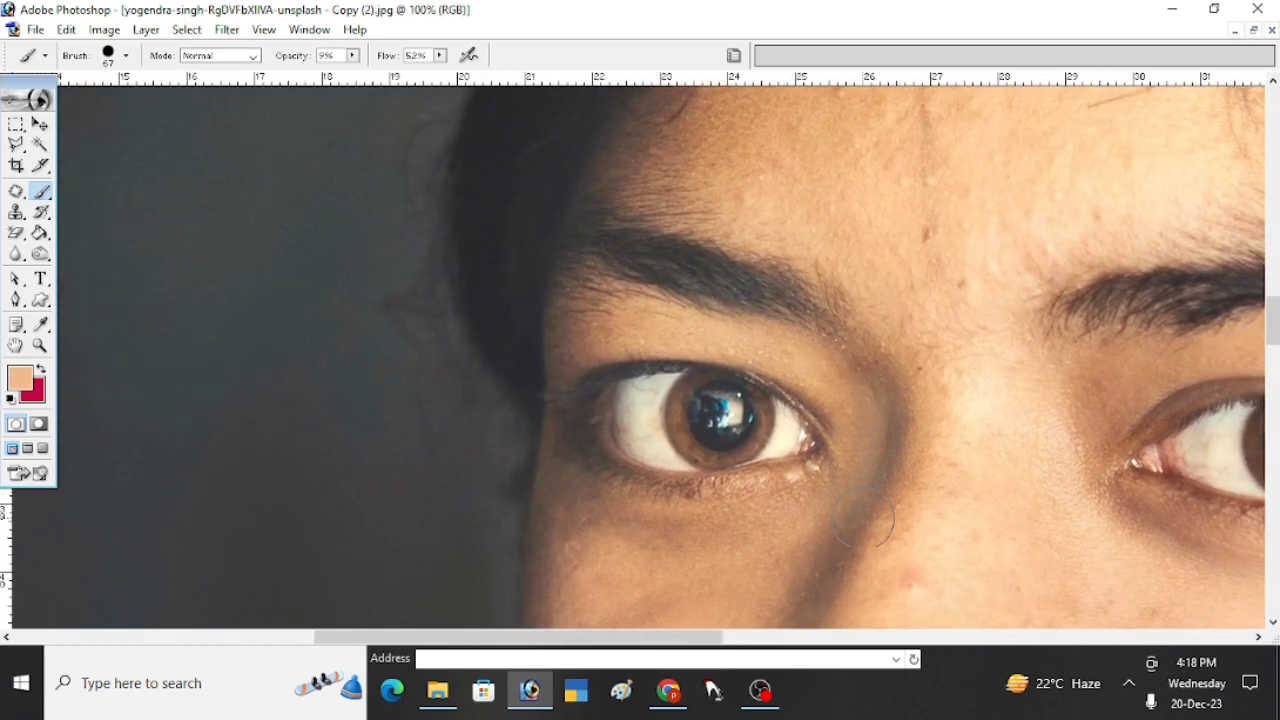
pyautogui.keyDown('alt'); pyautogui.click(853, 414); pyautogui.keyUp('alt')
pyautogui.click(805, 463)
# - Examine the retouched face in the context of the whole portrait
pyautogui.click(592, 469)
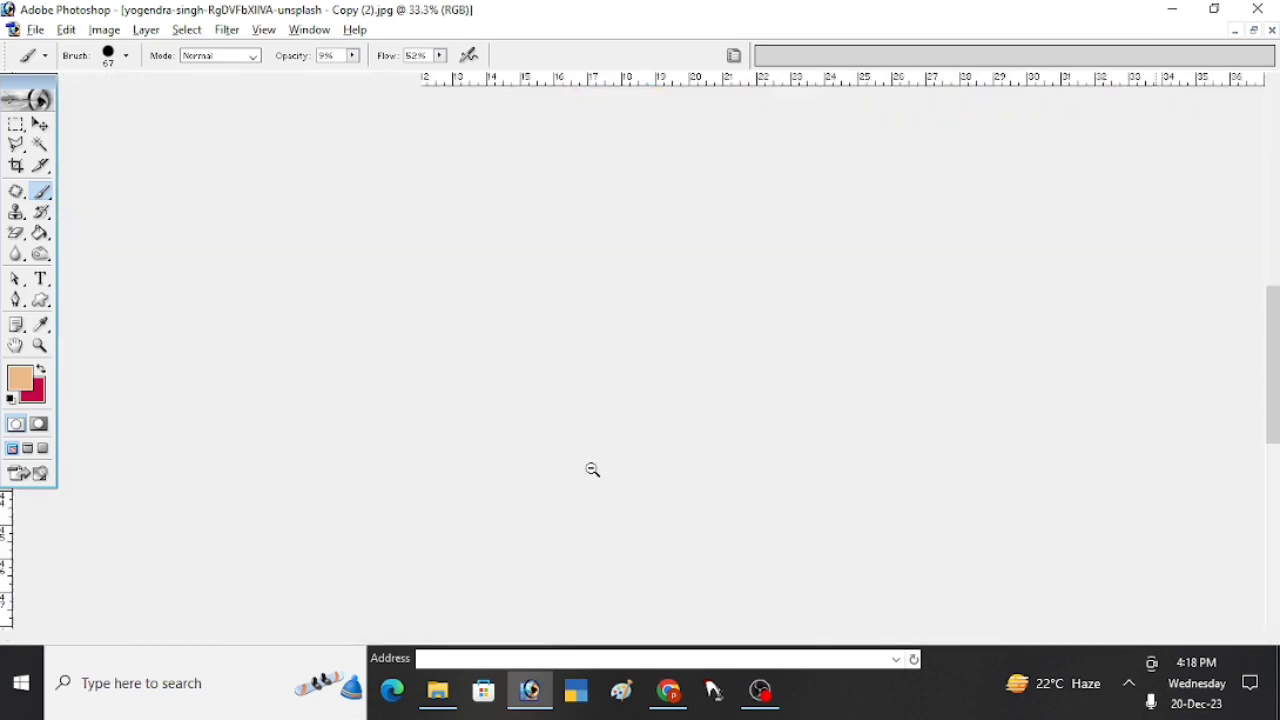
pyautogui.click(571, 389)
pyautogui.click(623, 374)
pyautogui.click(639, 379)
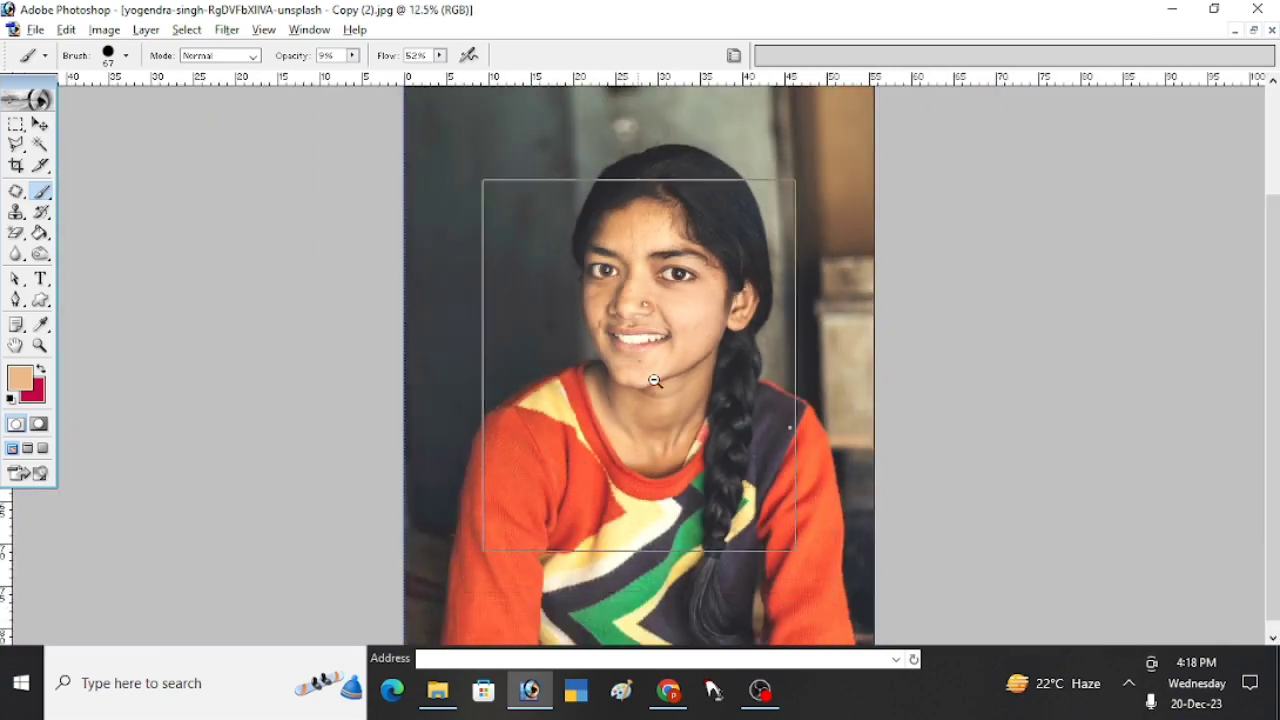
pyautogui.click(657, 380)
pyautogui.hotkey('ctrl', '+')
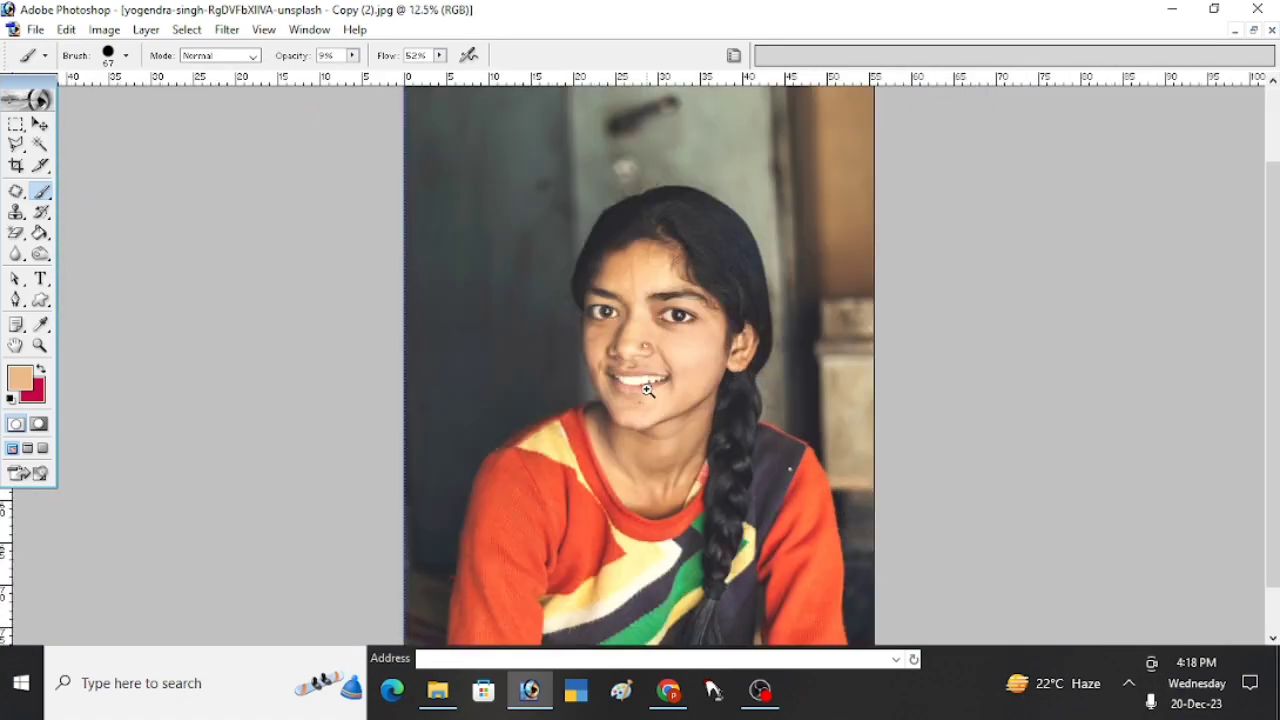
pyautogui.hotkey('ctrl', '+')
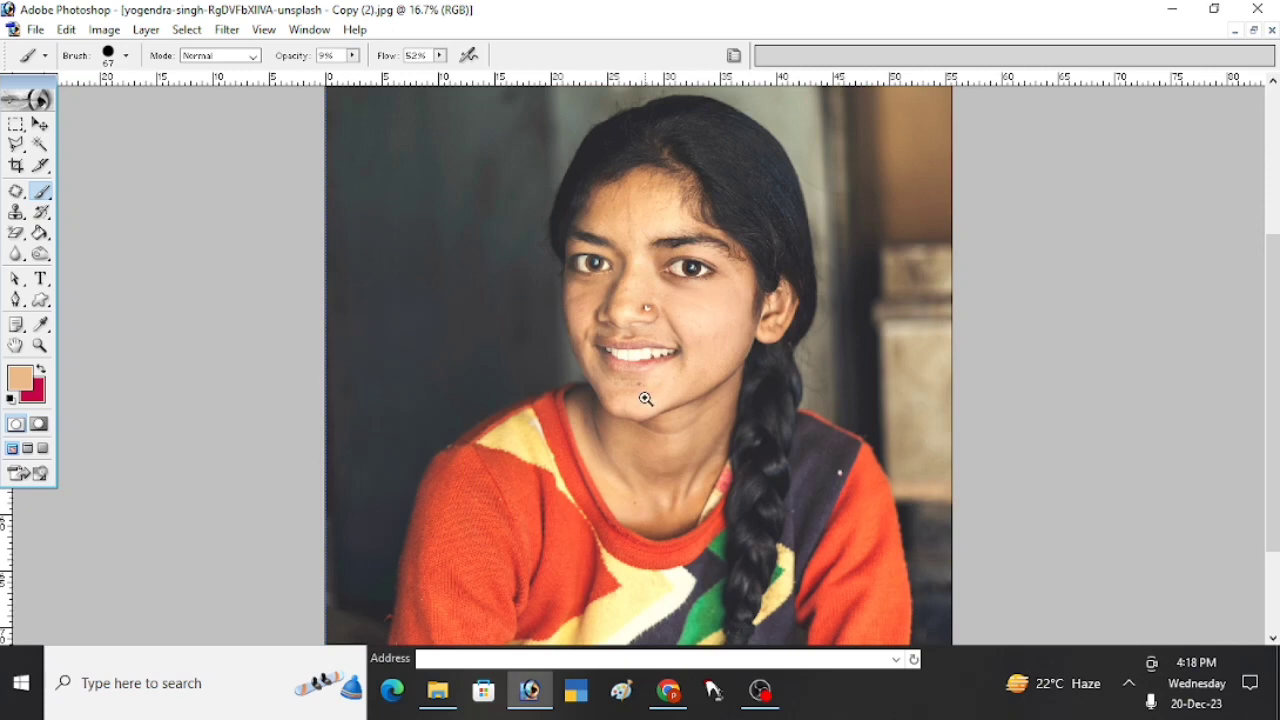
# - Set the brush diameter to 80 px and touch up the chin with sampled skin tones
pyautogui.click(646, 399)
pyautogui.moveTo(617, 397); pyautogui.dragTo(585, 503)
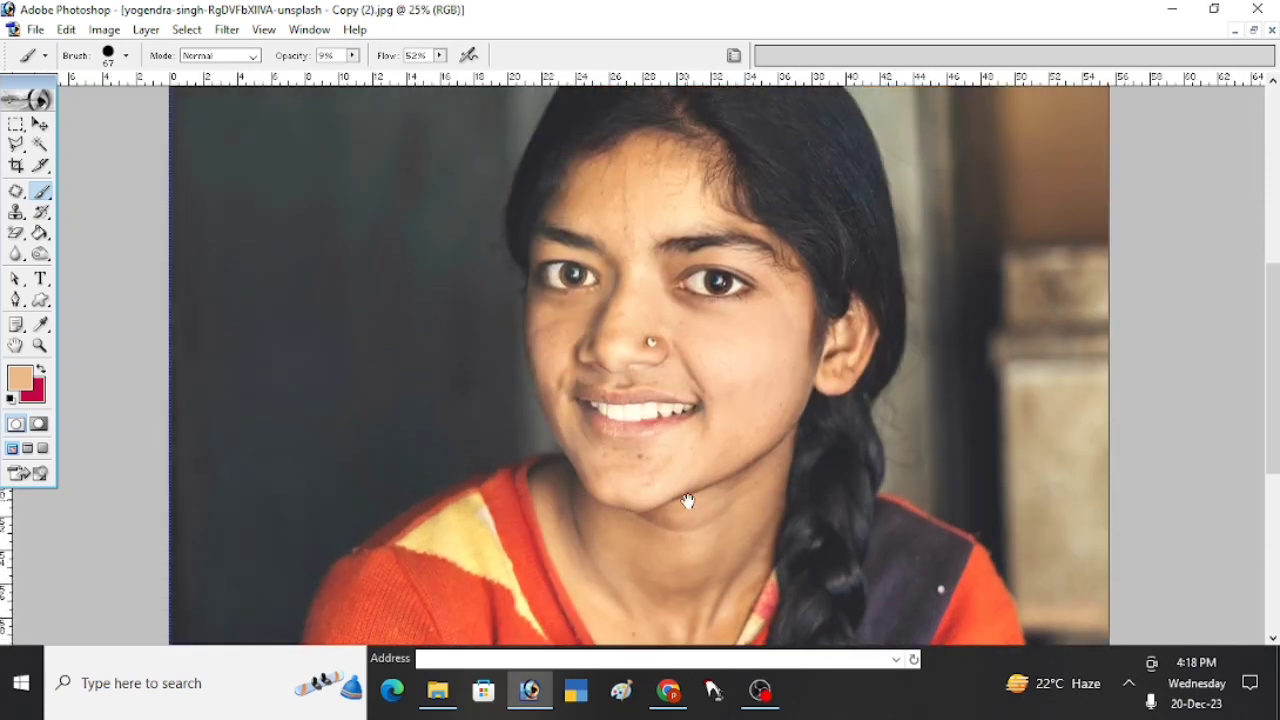
pyautogui.keyDown('ctrl'); pyautogui.click(656, 480); pyautogui.keyUp('ctrl')
pyautogui.keyDown('ctrl'); pyautogui.click(635, 480); pyautogui.keyUp('ctrl')
pyautogui.moveTo(705, 339); pyautogui.dragTo(669, 455)
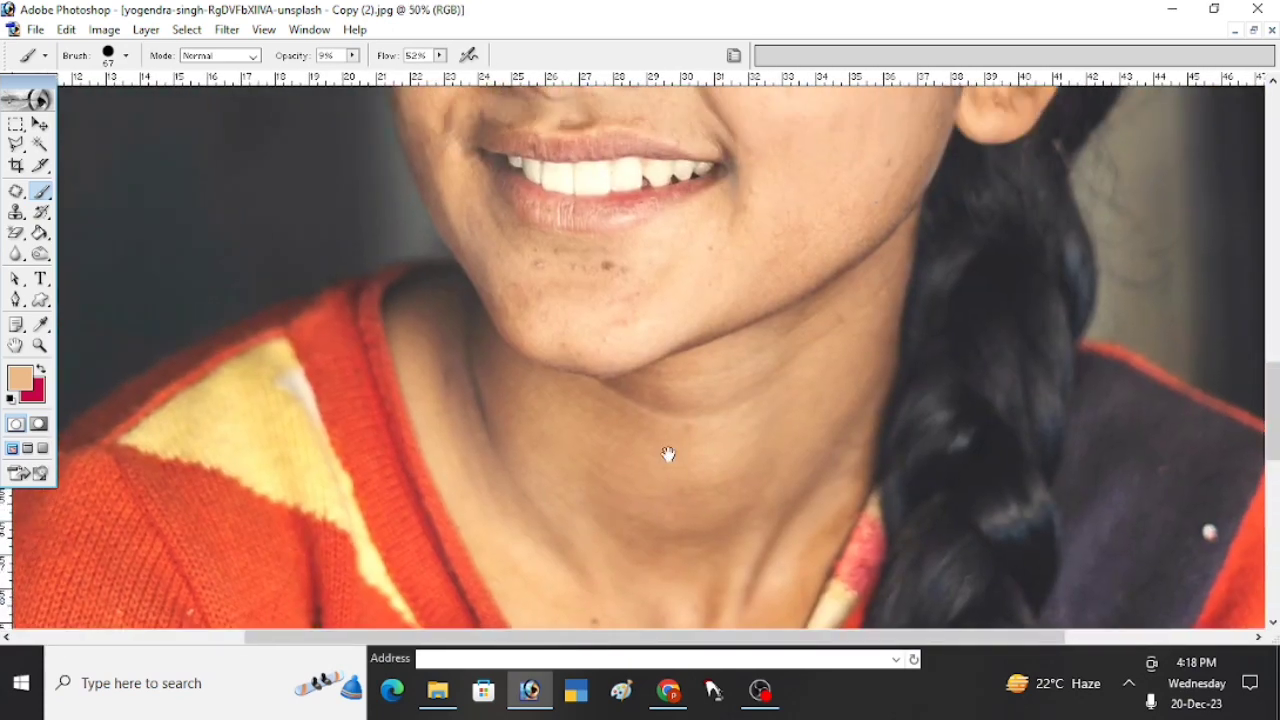
pyautogui.moveTo(766, 286); pyautogui.dragTo(700, 503)
pyautogui.rightClick(608, 480)
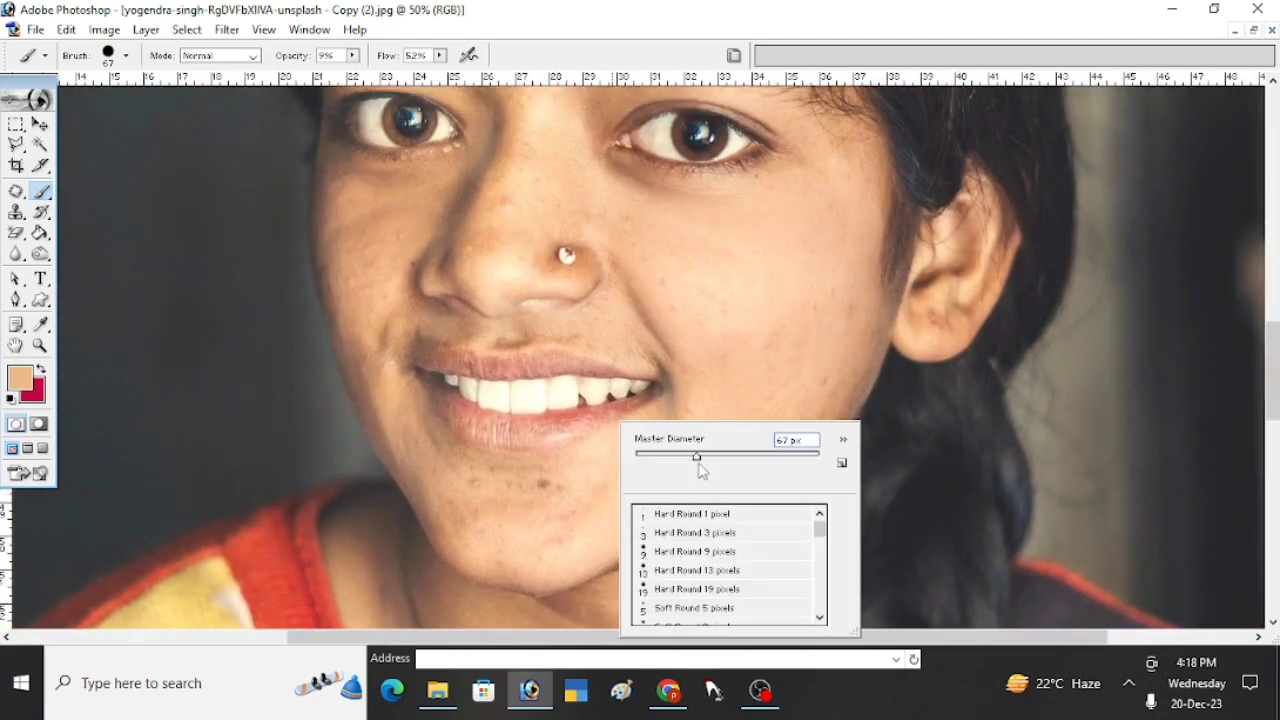
pyautogui.keyDown('alt'); pyautogui.click(586, 508); pyautogui.keyUp('alt')
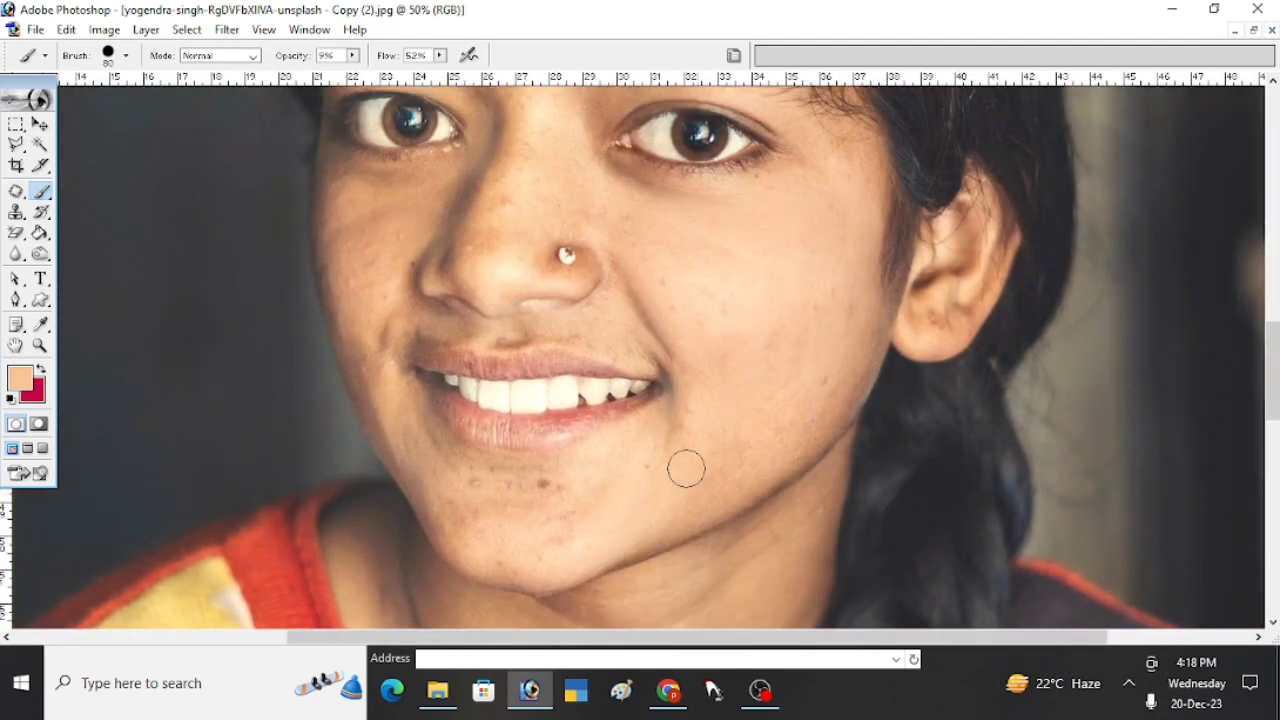
# - Replace the dark spot on the chin below the lower lip with nearby clean skin using the Patch tool
pyautogui.keyDown('ctrl'); pyautogui.click(561, 450); pyautogui.keyUp('ctrl')
pyautogui.keyDown('ctrl'); pyautogui.click(562, 474); pyautogui.keyUp('ctrl')
pyautogui.keyDown('ctrl'); pyautogui.click(534, 471); pyautogui.keyUp('ctrl')
pyautogui.moveTo(689, 377); pyautogui.dragTo(533, 557)
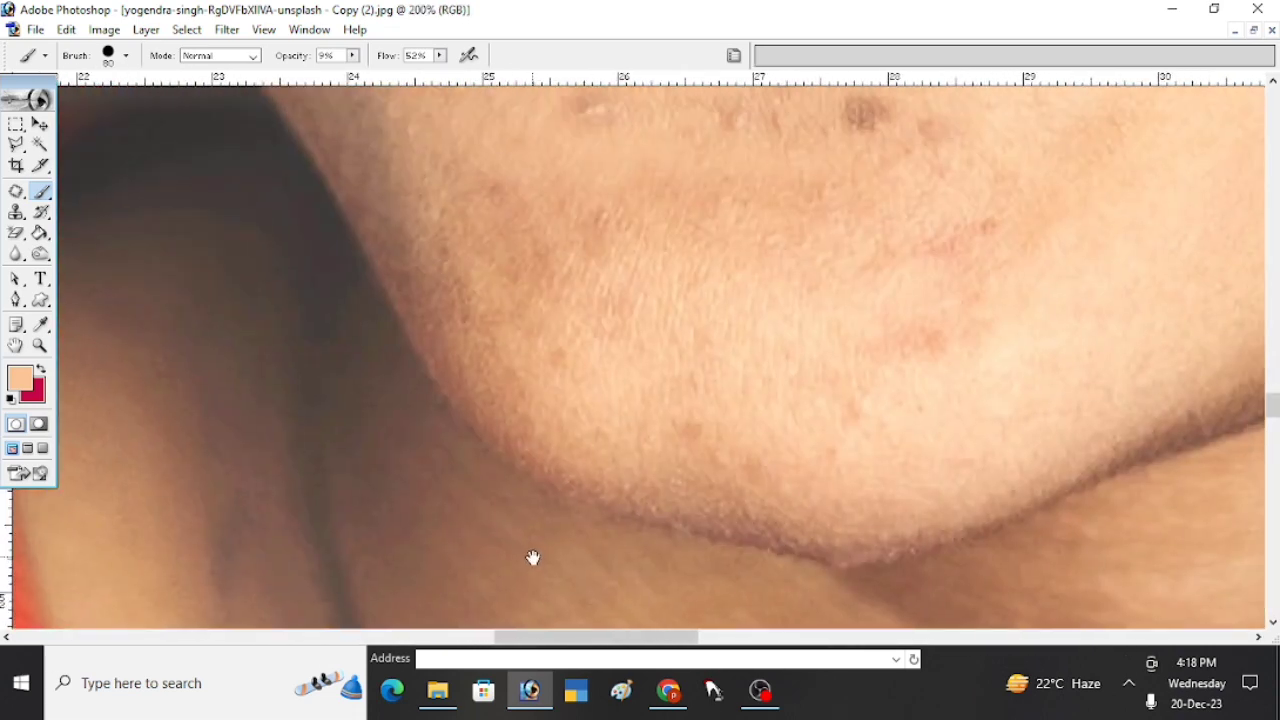
pyautogui.moveTo(685, 293); pyautogui.dragTo(463, 449)
pyautogui.click(19, 195)
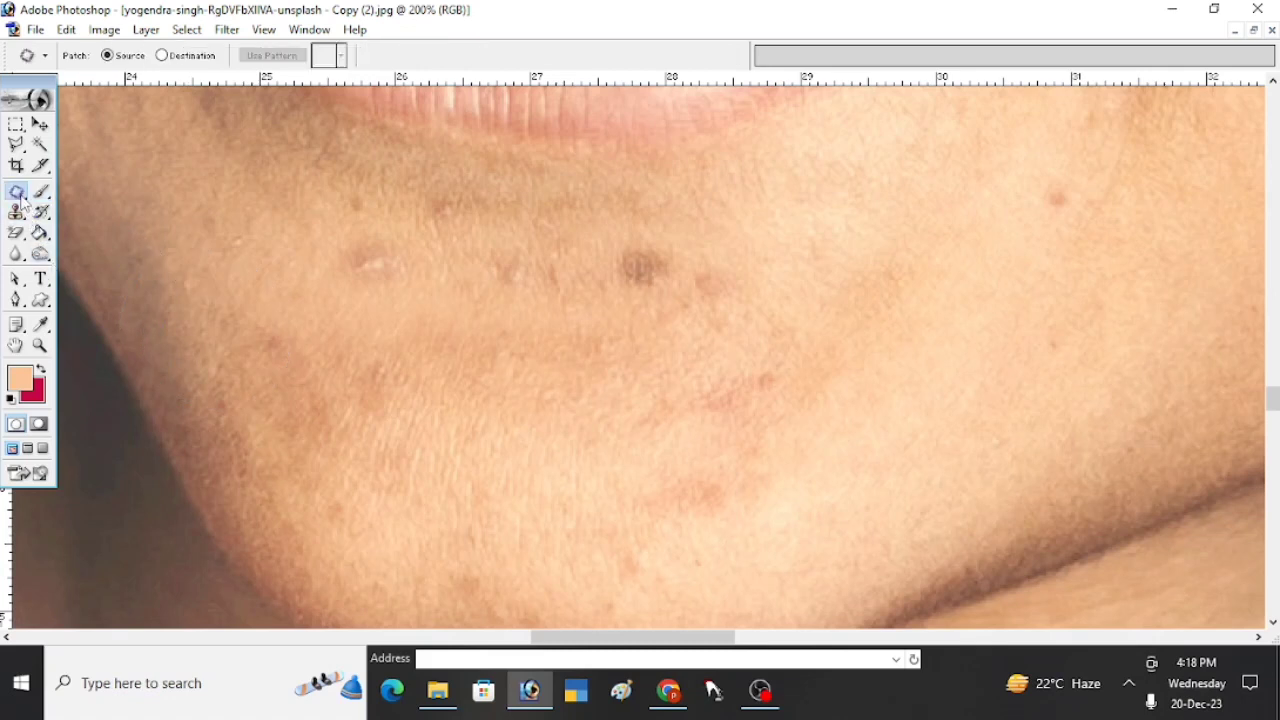
pyautogui.moveTo(24, 203); pyautogui.dragTo(64, 215)
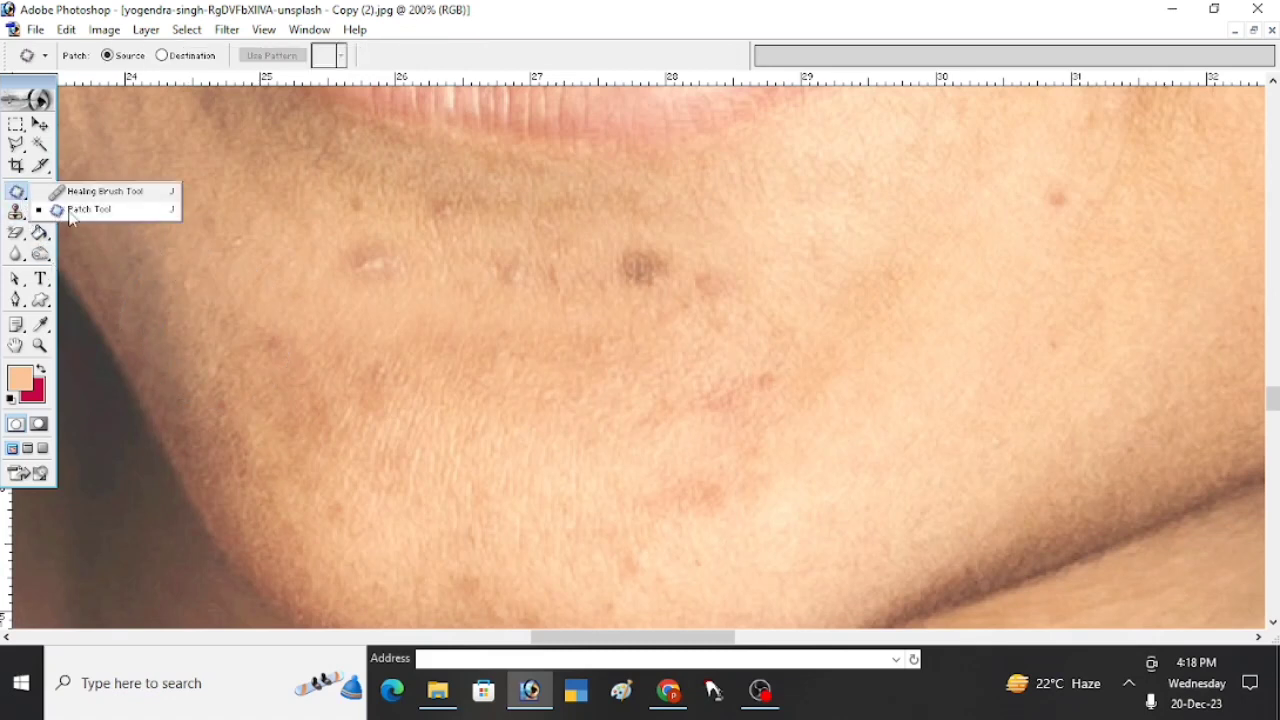
pyautogui.click(70, 214)
pyautogui.moveTo(695, 323); pyautogui.dragTo(683, 393)
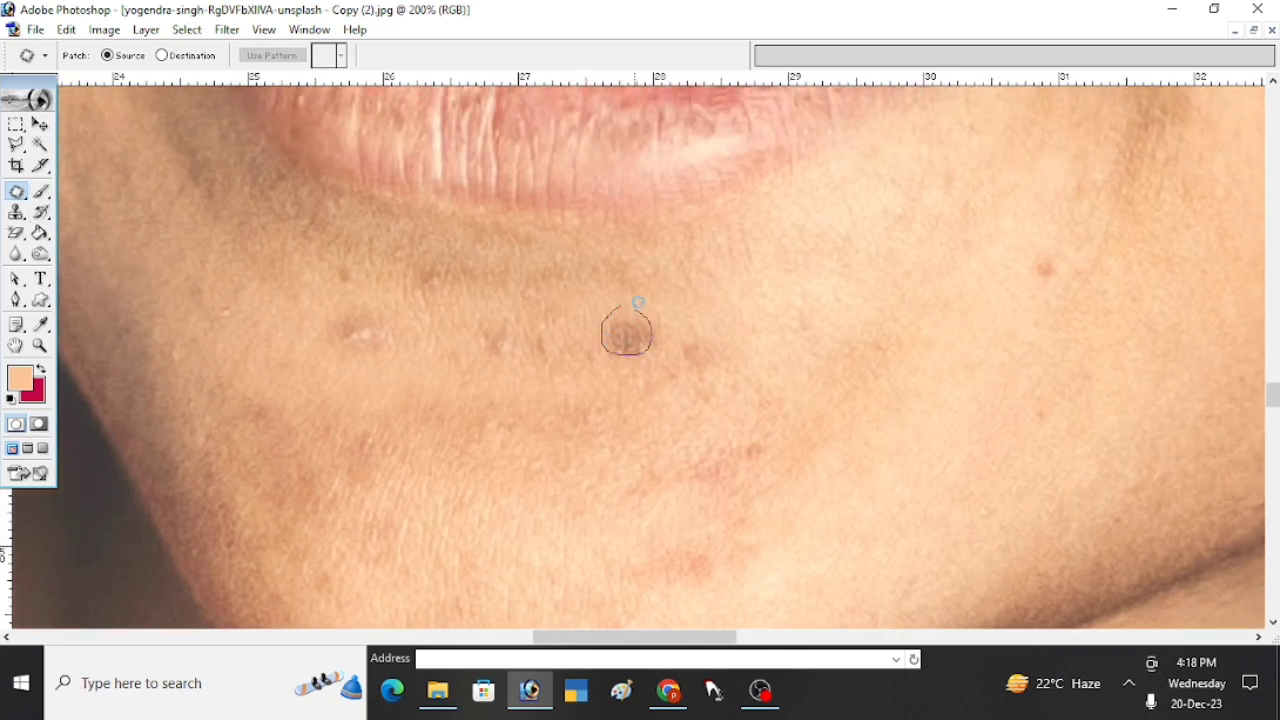
pyautogui.moveTo(638, 302)
pyautogui.mouseDown()
pyautogui.moveTo(692, 309)
pyautogui.moveTo(719, 293)
pyautogui.moveTo(680, 353)
pyautogui.moveTo(692, 371)
pyautogui.moveTo(727, 353)
pyautogui.moveTo(697, 328)
pyautogui.mouseUp()
pyautogui.click(706, 327)
pyautogui.moveTo(710, 349); pyautogui.dragTo(778, 300)
pyautogui.click(602, 440)
# - Patch the pale blemish and the small dark marks beside it on the chin with clean skin
pyautogui.moveTo(465, 400); pyautogui.dragTo(577, 432)
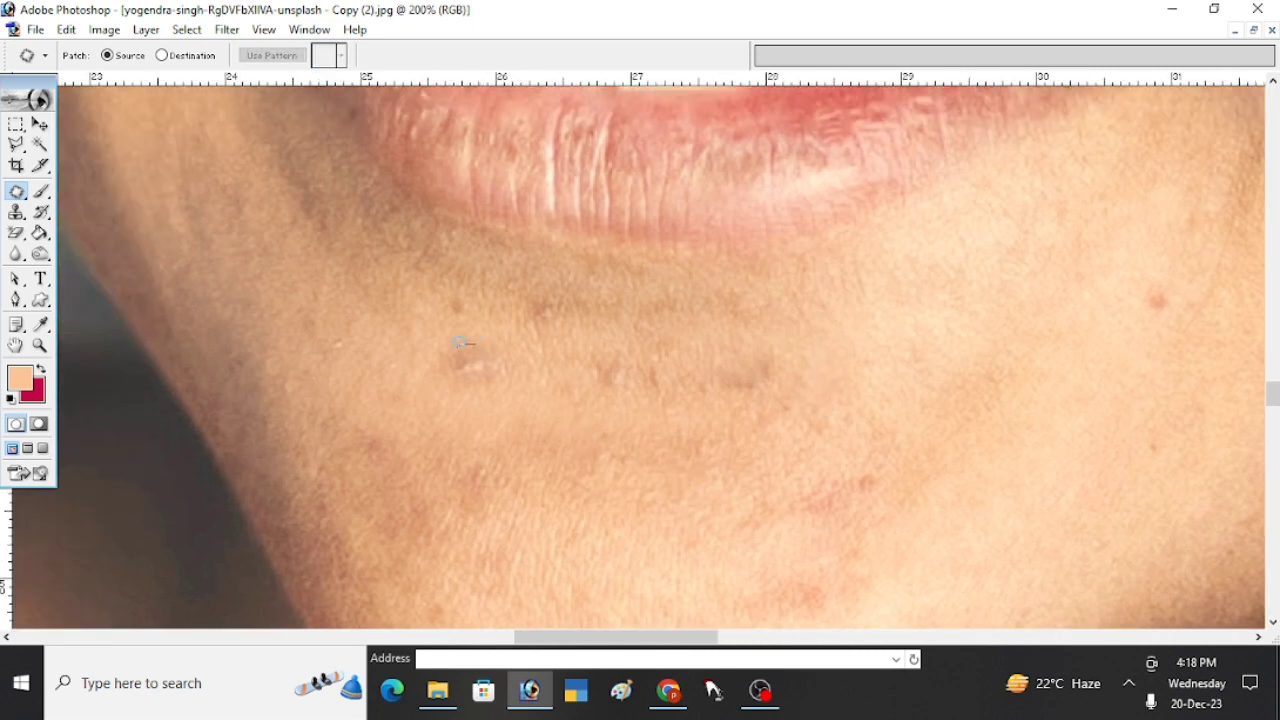
pyautogui.moveTo(514, 373)
pyautogui.mouseDown()
pyautogui.moveTo(474, 344)
pyautogui.moveTo(477, 433)
pyautogui.mouseUp()
pyautogui.click(513, 432)
pyautogui.moveTo(645, 358)
pyautogui.mouseDown()
pyautogui.moveTo(611, 345)
pyautogui.moveTo(588, 437)
pyautogui.mouseUp()
pyautogui.click(569, 451)
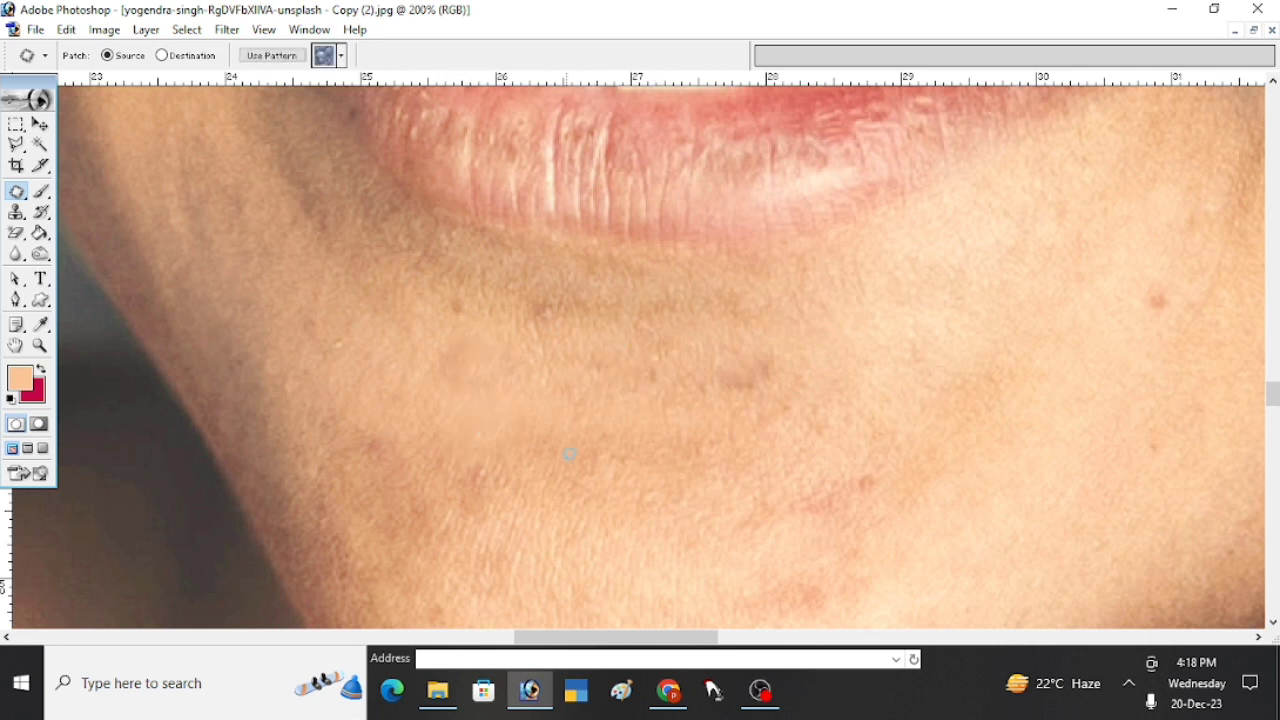
pyautogui.moveTo(569, 333)
pyautogui.mouseDown()
pyautogui.moveTo(546, 295)
pyautogui.moveTo(519, 420)
pyautogui.mouseUp()
pyautogui.click(520, 436)
# - Patch the small reddish spot on the bridge of the nose with clean skin and clear the selection
pyautogui.moveTo(868, 289); pyautogui.dragTo(697, 497)
pyautogui.moveTo(946, 437); pyautogui.dragTo(757, 531)
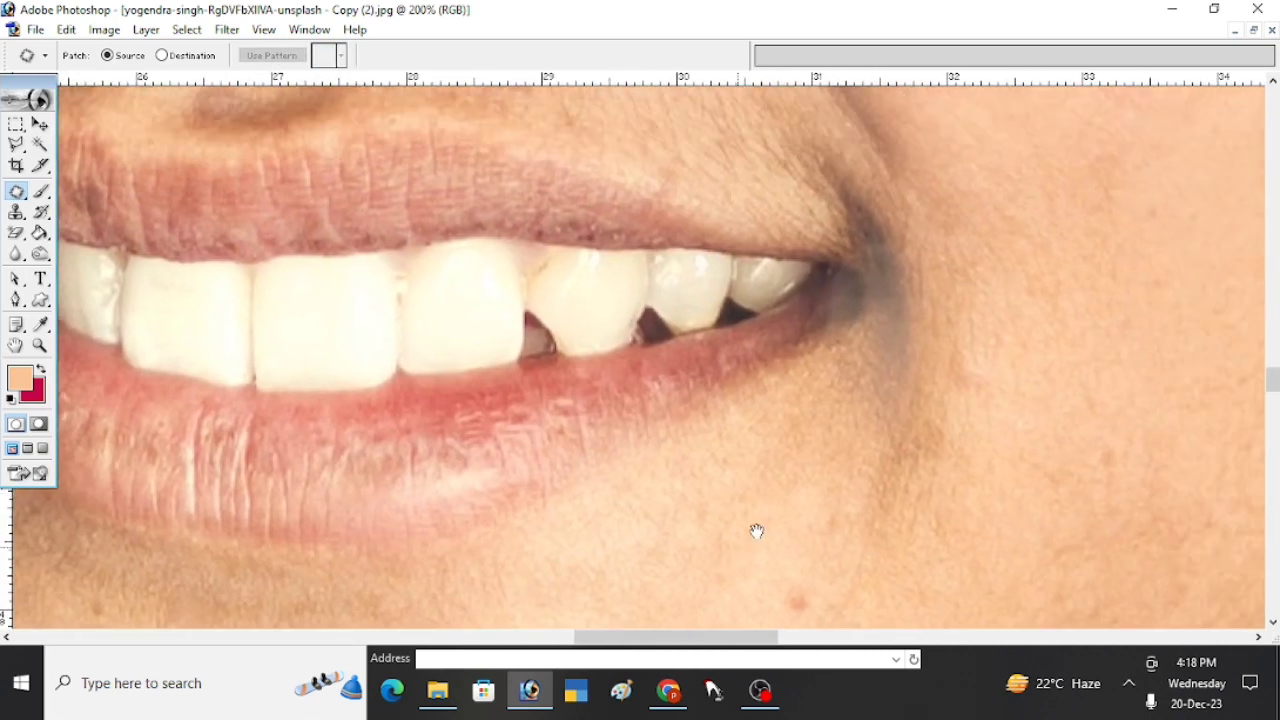
pyautogui.moveTo(871, 378); pyautogui.dragTo(771, 489)
pyautogui.moveTo(654, 326); pyautogui.dragTo(811, 597)
pyautogui.keyDown('alt'); pyautogui.click(609, 371); pyautogui.keyUp('alt')
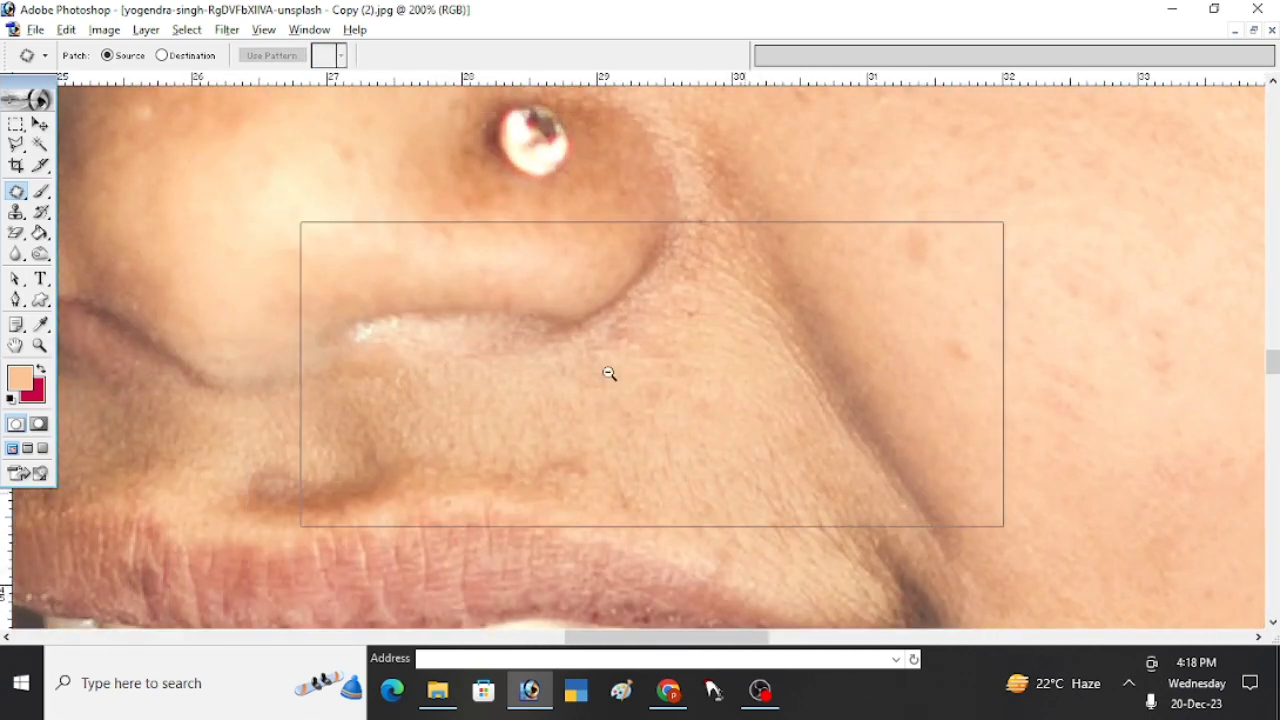
pyautogui.moveTo(669, 414); pyautogui.dragTo(827, 491)
pyautogui.moveTo(691, 423); pyautogui.dragTo(754, 527)
pyautogui.moveTo(760, 406); pyautogui.dragTo(725, 522)
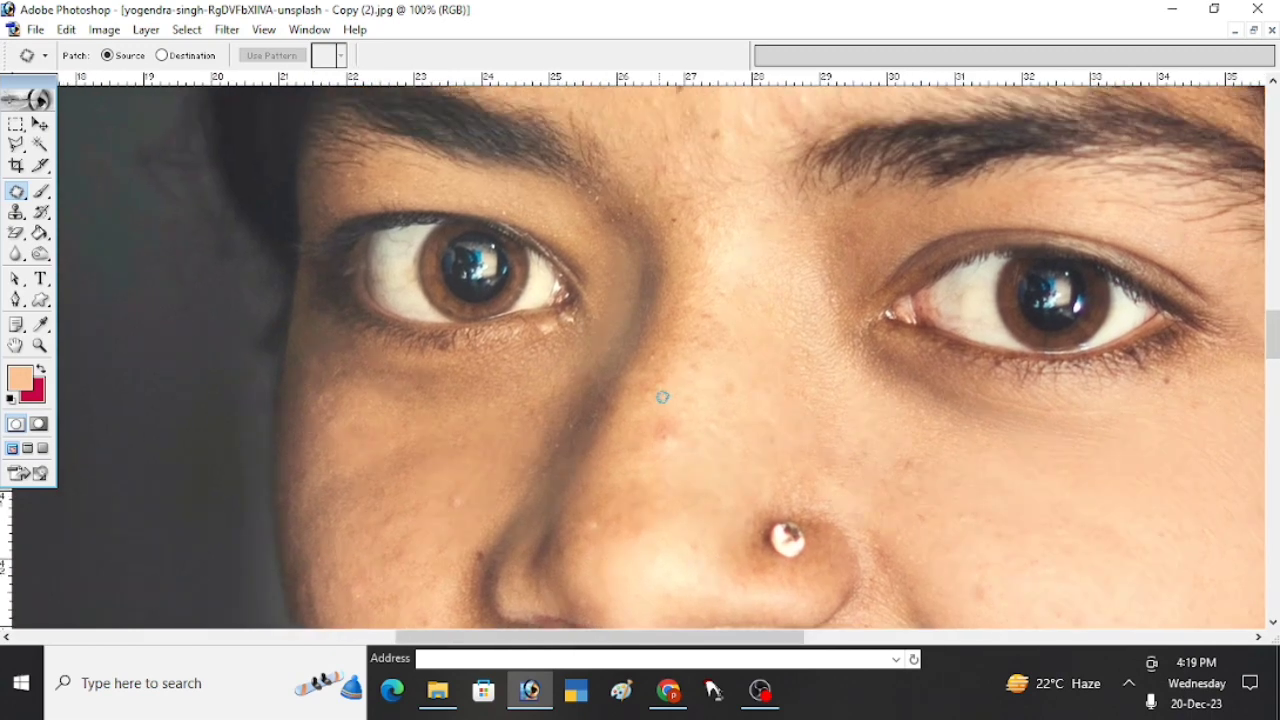
pyautogui.moveTo(663, 401); pyautogui.dragTo(661, 405)
pyautogui.moveTo(674, 438); pyautogui.dragTo(741, 396)
pyautogui.hotkey('ctrl', 'd')
# - Examine the nose, mouth, brighter cheek and the eye and eyebrow on the lit side for areas needing retouching
pyautogui.moveTo(850, 267); pyautogui.dragTo(800, 423)
pyautogui.moveTo(914, 530)
pyautogui.mouseDown()
pyautogui.moveTo(766, 490)
pyautogui.moveTo(730, 294)
pyautogui.mouseUp()
pyautogui.moveTo(769, 429)
pyautogui.mouseDown()
pyautogui.moveTo(723, 380)
pyautogui.moveTo(703, 252)
pyautogui.mouseUp()
pyautogui.moveTo(632, 455); pyautogui.dragTo(681, 359)
pyautogui.moveTo(678, 433); pyautogui.dragTo(783, 377)
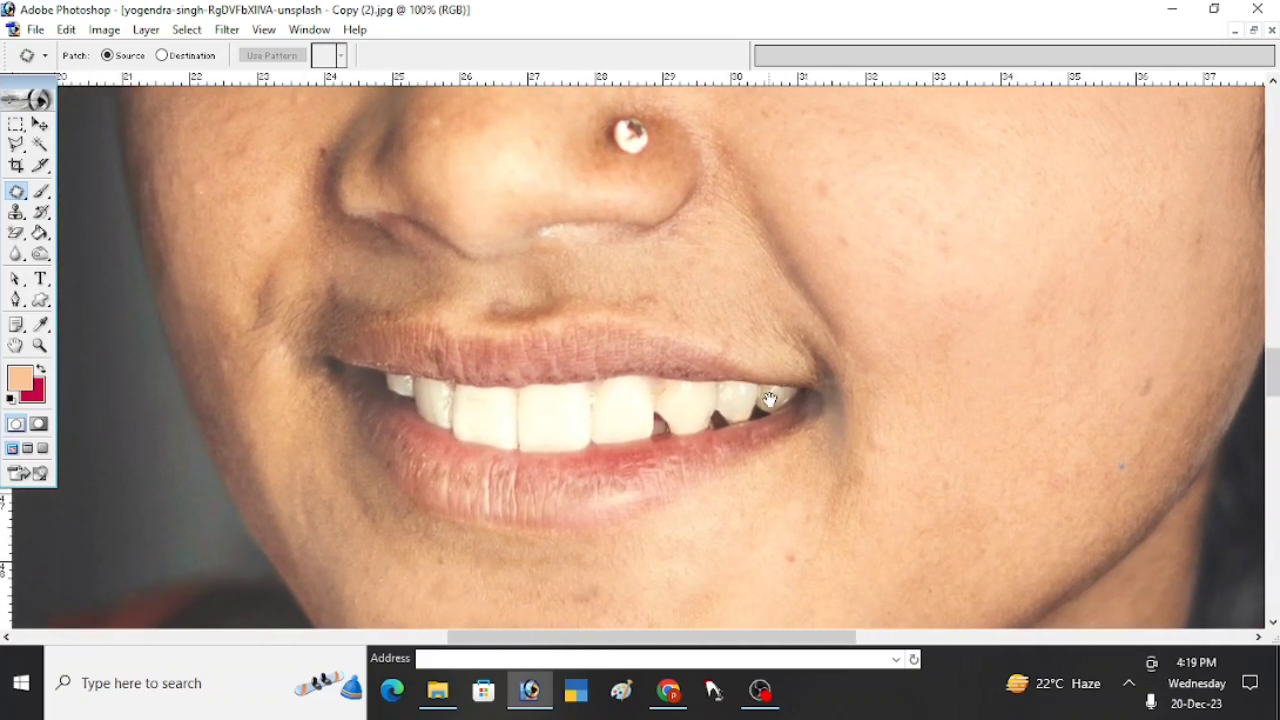
pyautogui.moveTo(926, 235)
pyautogui.mouseDown()
pyautogui.moveTo(804, 474)
pyautogui.moveTo(809, 463)
pyautogui.mouseUp()
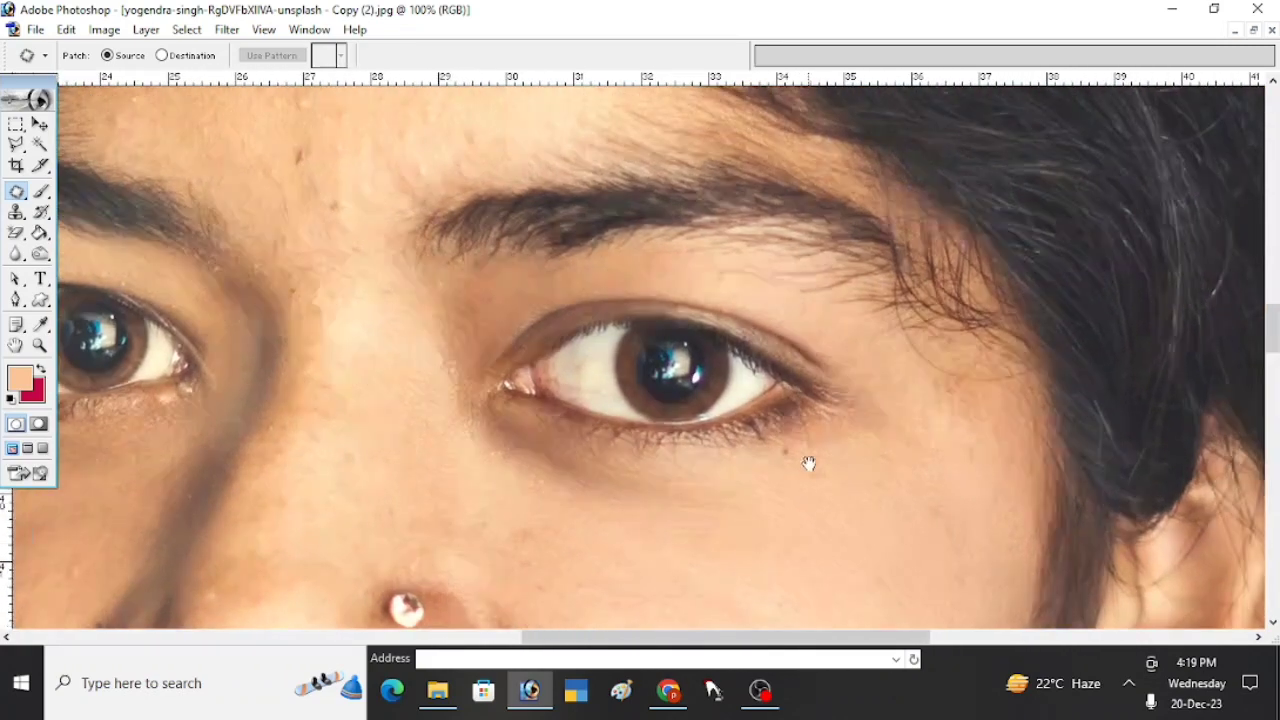
pyautogui.moveTo(943, 385); pyautogui.dragTo(873, 464)
pyautogui.keyDown('ctrl'); pyautogui.click(729, 374); pyautogui.keyUp('ctrl')
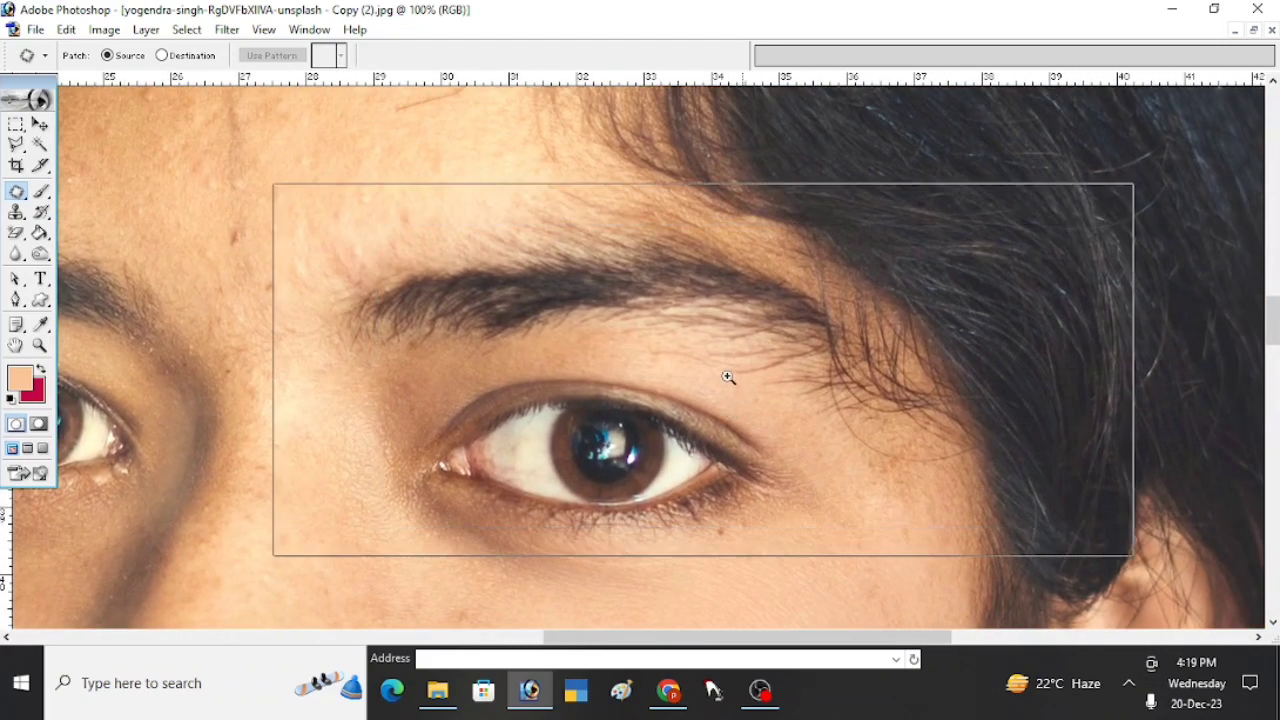
pyautogui.moveTo(700, 480); pyautogui.dragTo(737, 526)
pyautogui.keyDown('alt'); pyautogui.click(694, 393); pyautogui.keyUp('alt')
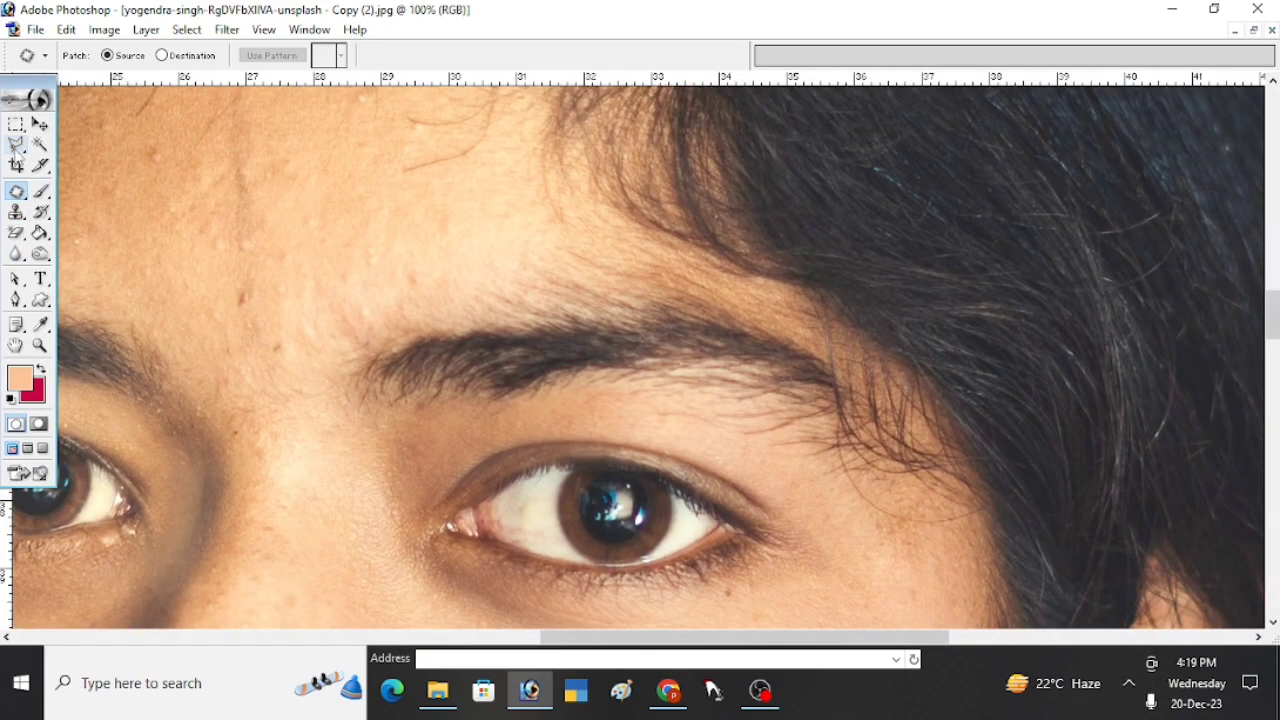
pyautogui.click(17, 145)
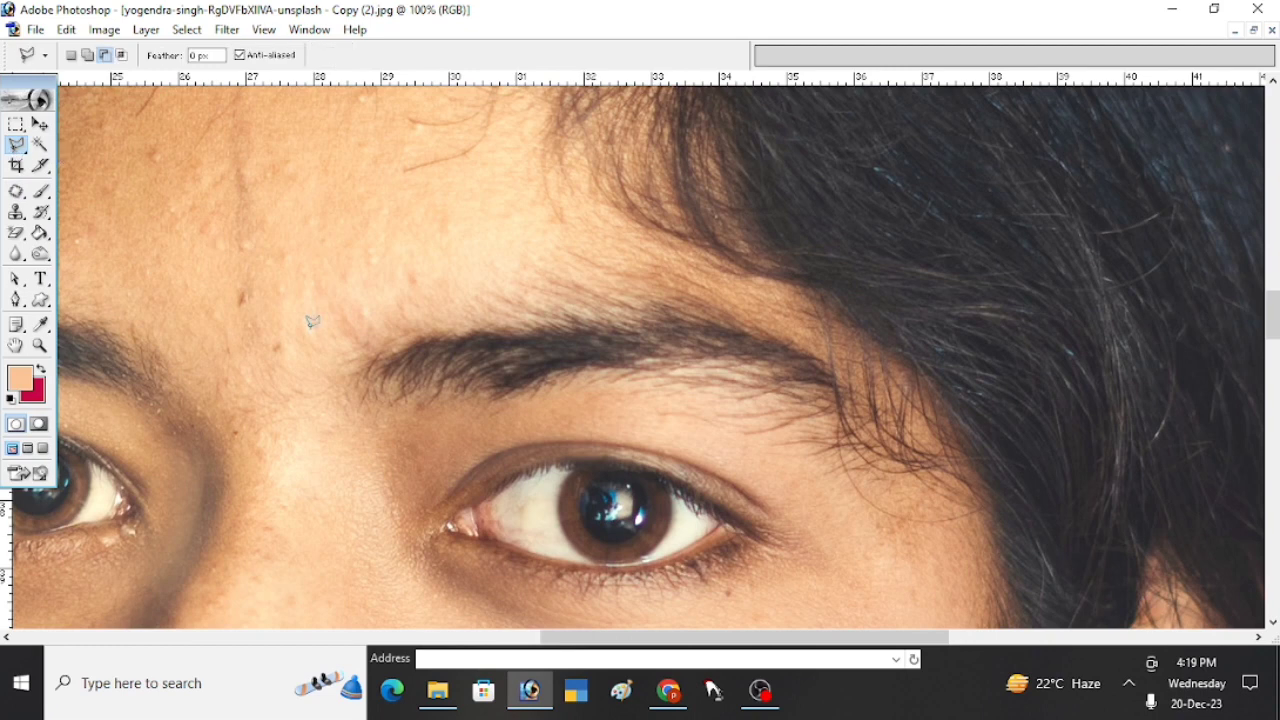
pyautogui.moveTo(436, 340); pyautogui.dragTo(461, 330)
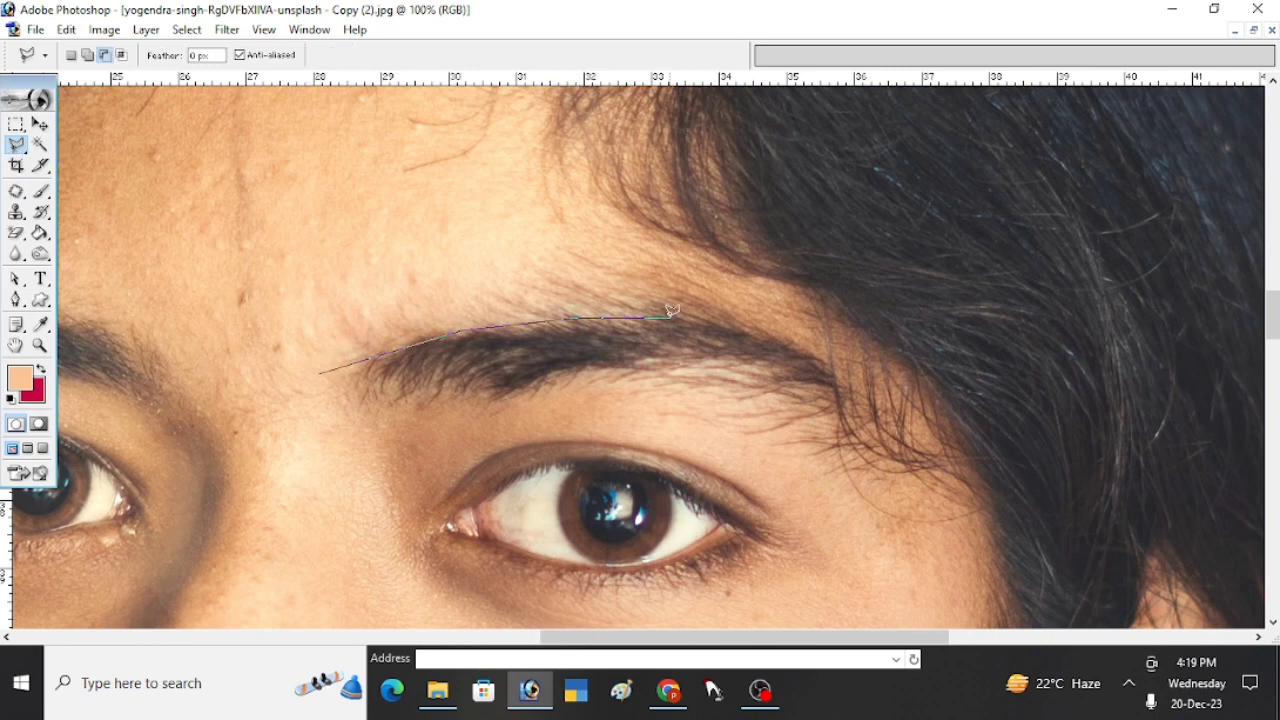
pyautogui.press('Delete')
pyautogui.press('Delete')
pyautogui.press('Delete')
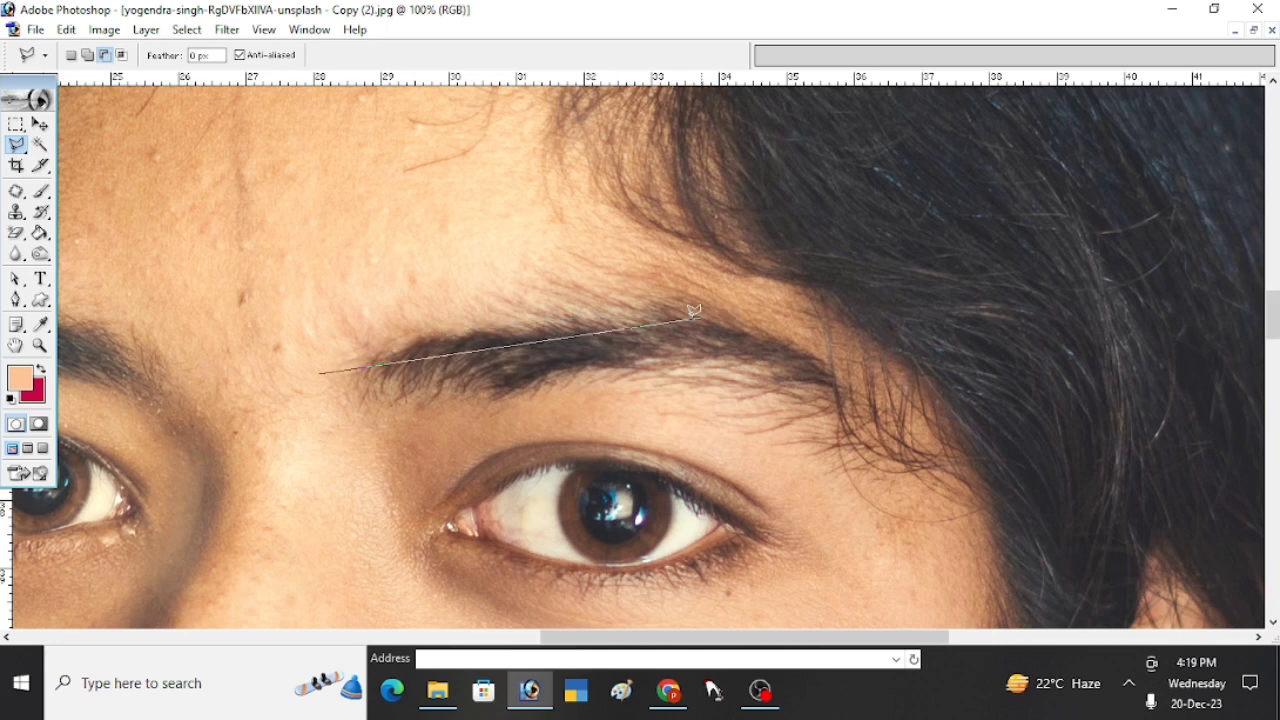
# - Darken the inner part of the eyebrow on the lit side with the Burn tool at 30% exposure on midtones
pyautogui.click(40, 253)
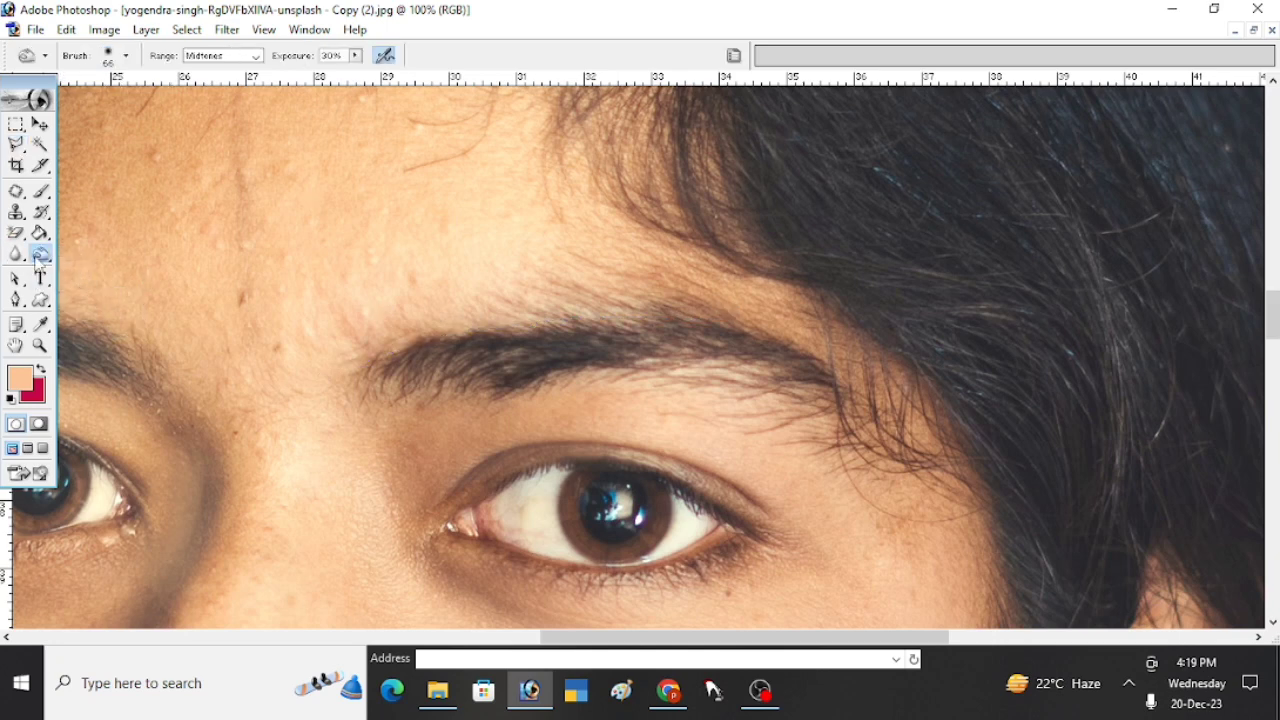
pyautogui.click(38, 260)
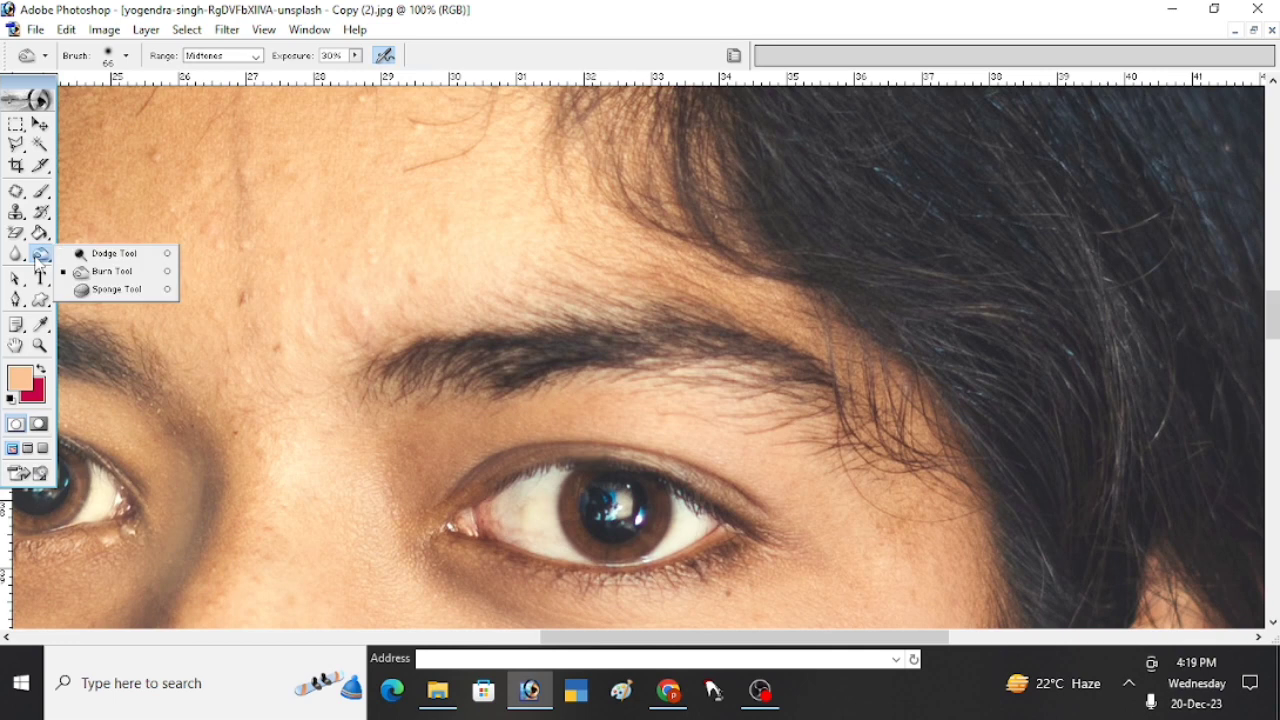
pyautogui.click(98, 281)
pyautogui.moveTo(386, 372)
pyautogui.mouseDown()
pyautogui.moveTo(714, 347)
pyautogui.moveTo(773, 357)
pyautogui.moveTo(827, 392)
pyautogui.moveTo(660, 353)
pyautogui.moveTo(496, 358)
pyautogui.mouseUp()
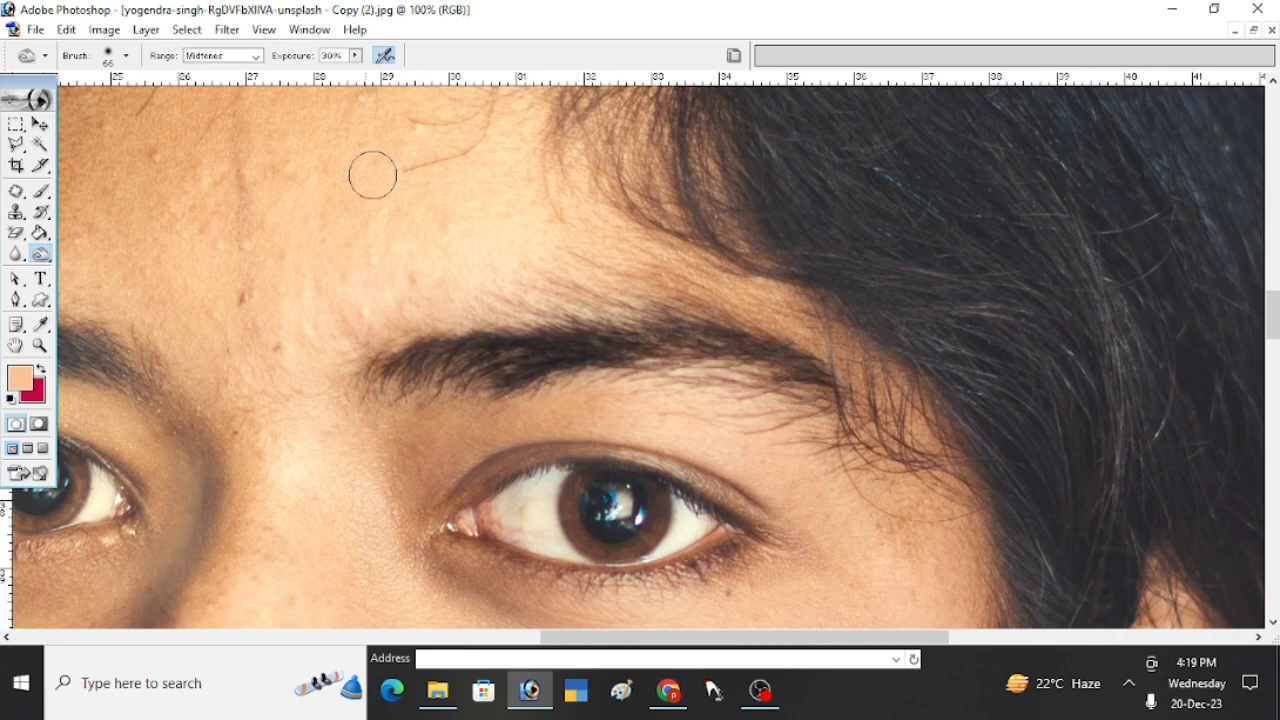
# - Try burning along the whole eyebrow at 100% exposure and undo the stroke
pyautogui.click(355, 60)
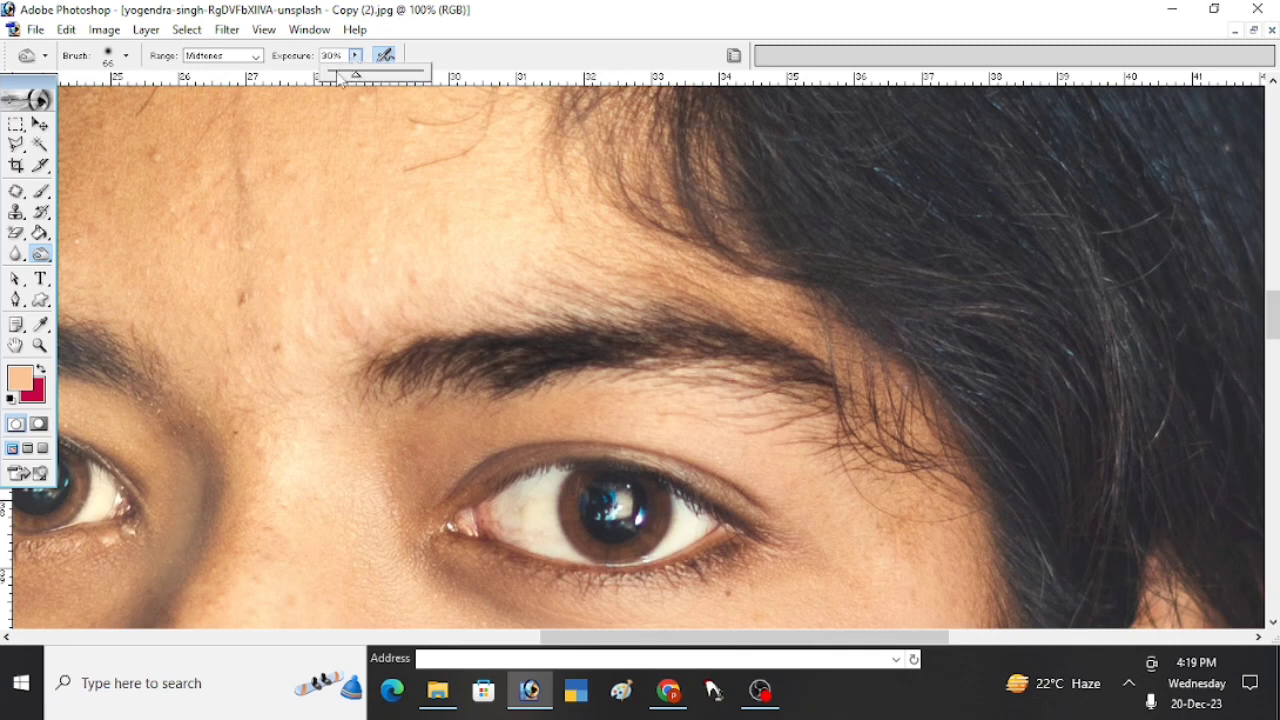
pyautogui.moveTo(357, 77); pyautogui.dragTo(438, 82)
pyautogui.moveTo(373, 371)
pyautogui.mouseDown()
pyautogui.moveTo(711, 335)
pyautogui.moveTo(810, 350)
pyautogui.mouseUp()
pyautogui.hotkey('ctrl', 'z')
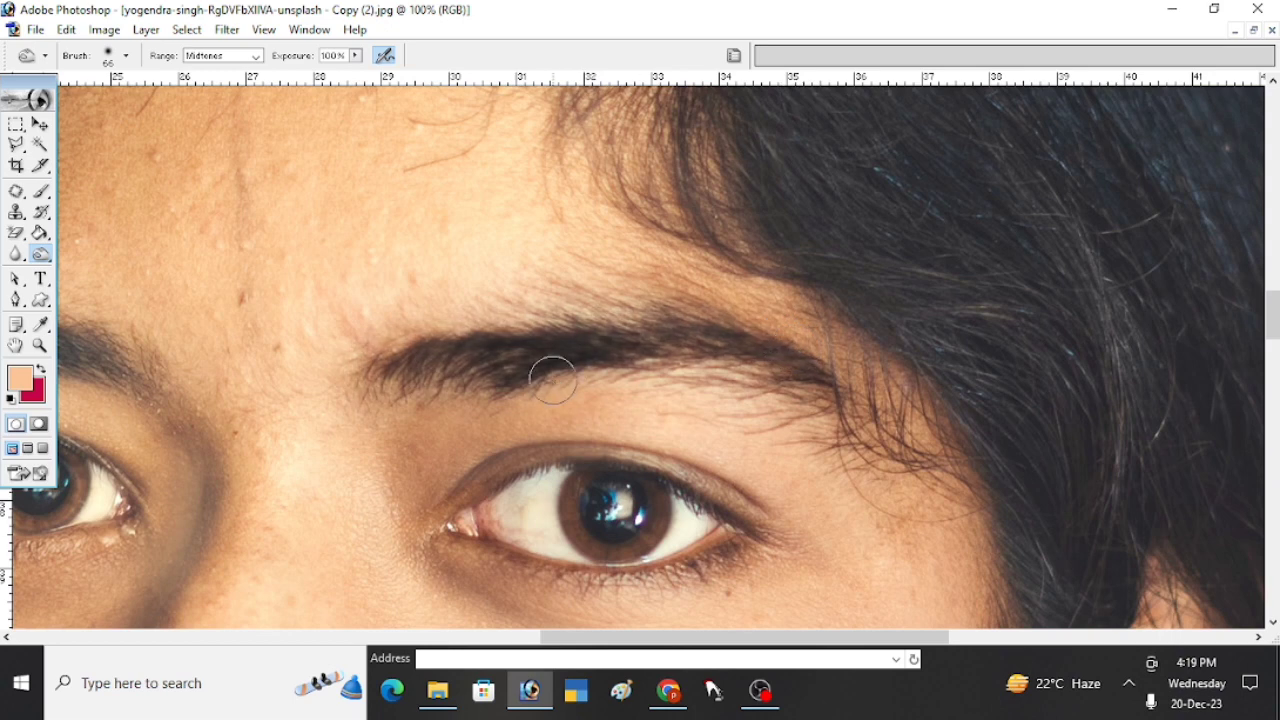
# - Set the Burn exposure to 33% and darken the eyebrow on the lit side along its length
pyautogui.click(355, 55)
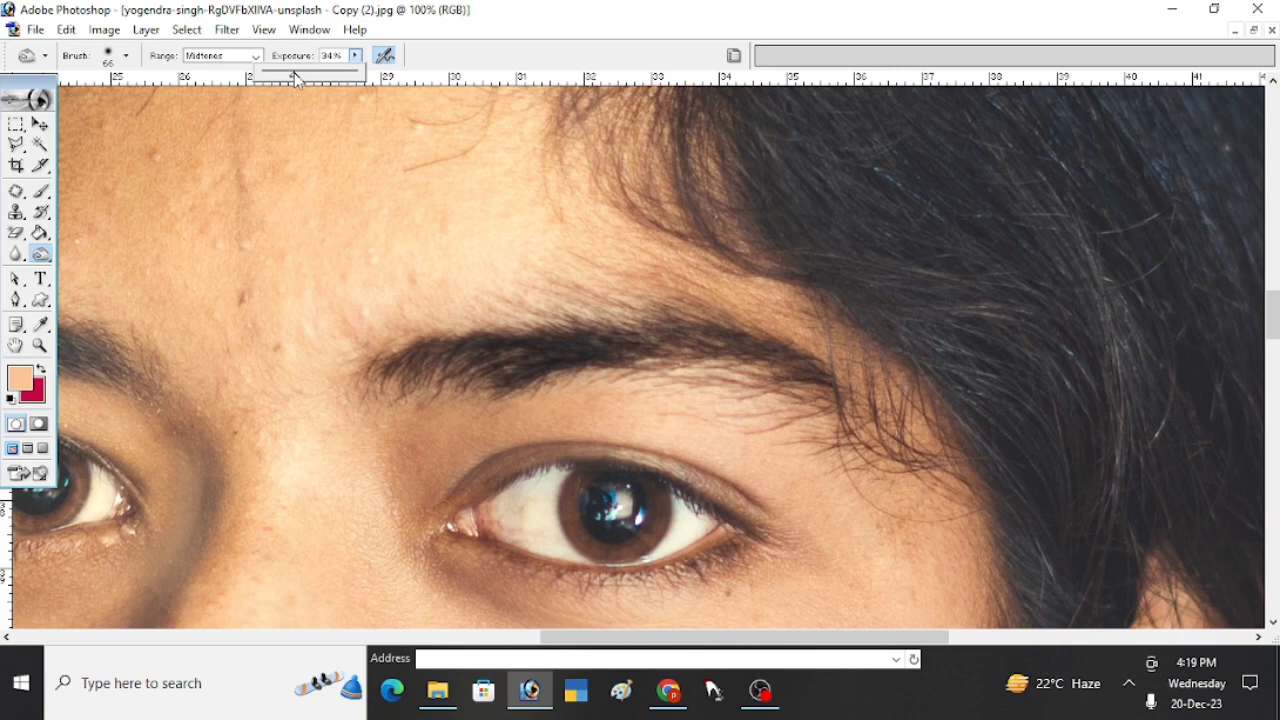
pyautogui.moveTo(294, 72); pyautogui.dragTo(291, 72)
pyautogui.click(390, 363)
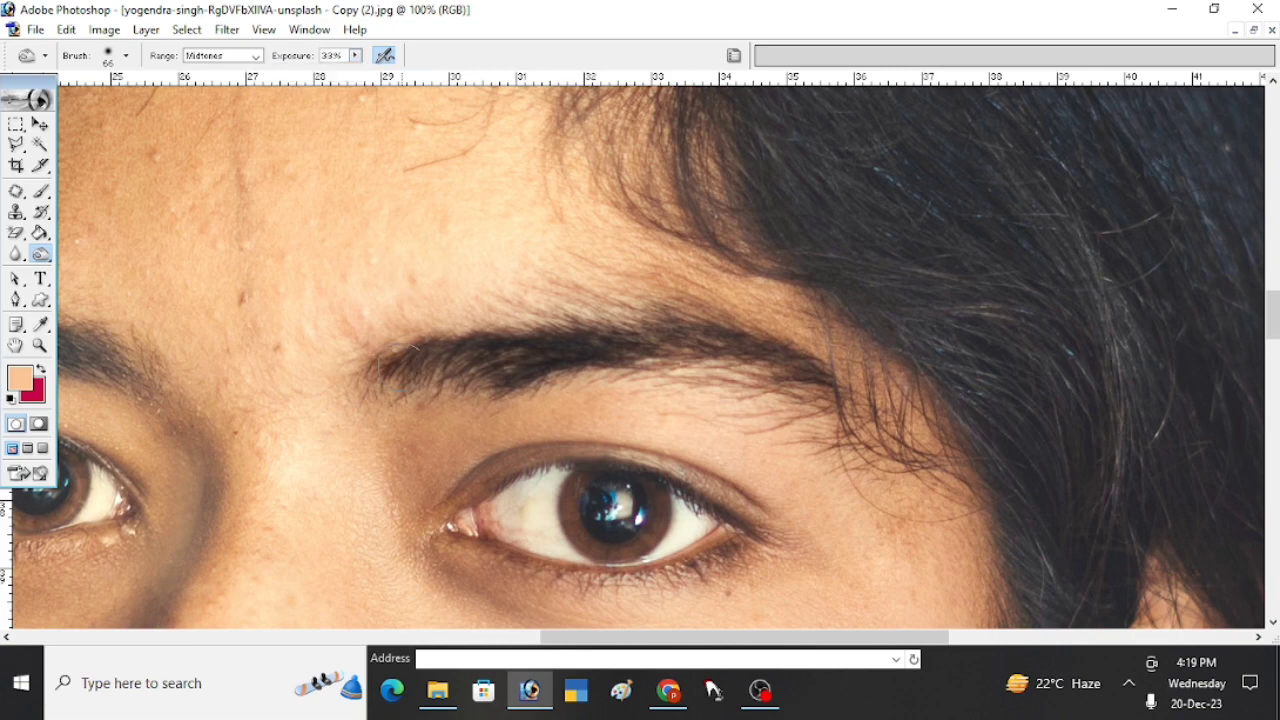
pyautogui.moveTo(390, 363)
pyautogui.mouseDown()
pyautogui.moveTo(669, 353)
pyautogui.moveTo(756, 363)
pyautogui.moveTo(752, 395)
pyautogui.mouseUp()
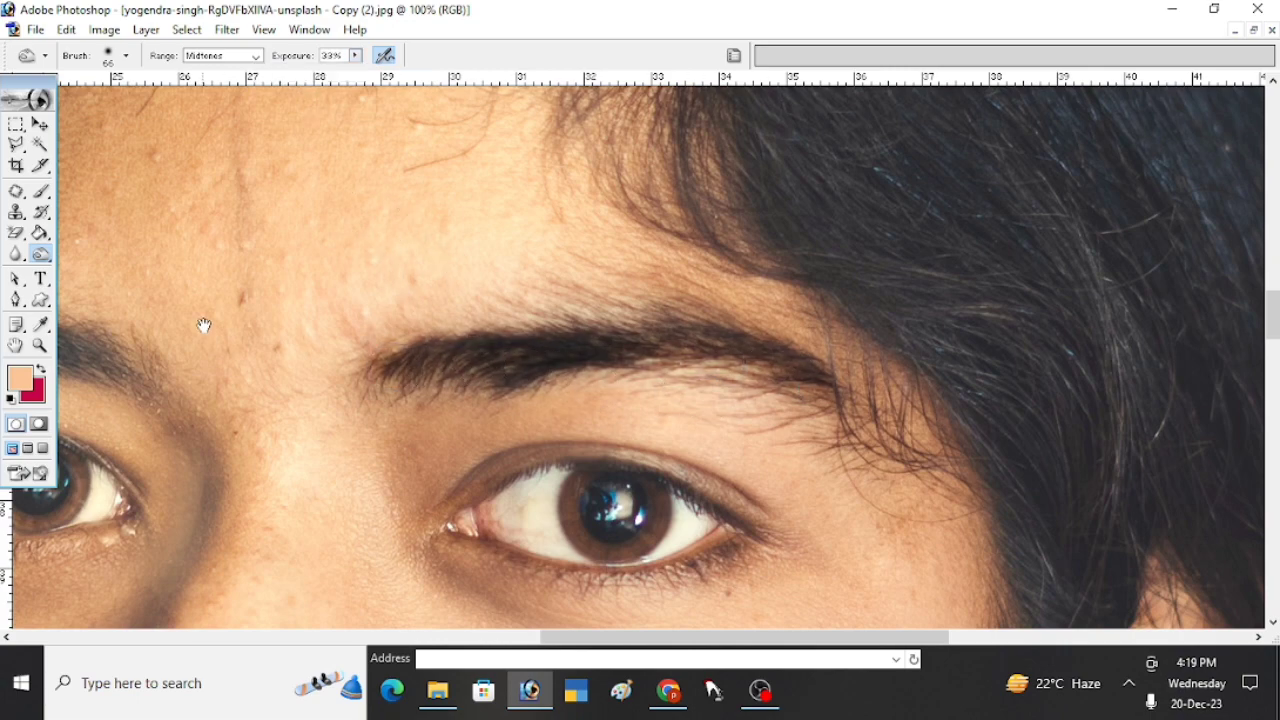
# - Darken the eyebrow on the shadowed side of the face with the Burn tool
pyautogui.moveTo(204, 325); pyautogui.dragTo(747, 341)
pyautogui.moveTo(725, 427)
pyautogui.mouseDown()
pyautogui.moveTo(650, 380)
pyautogui.moveTo(563, 354)
pyautogui.moveTo(417, 340)
pyautogui.mouseUp()
pyautogui.moveTo(702, 382); pyautogui.dragTo(560, 352)
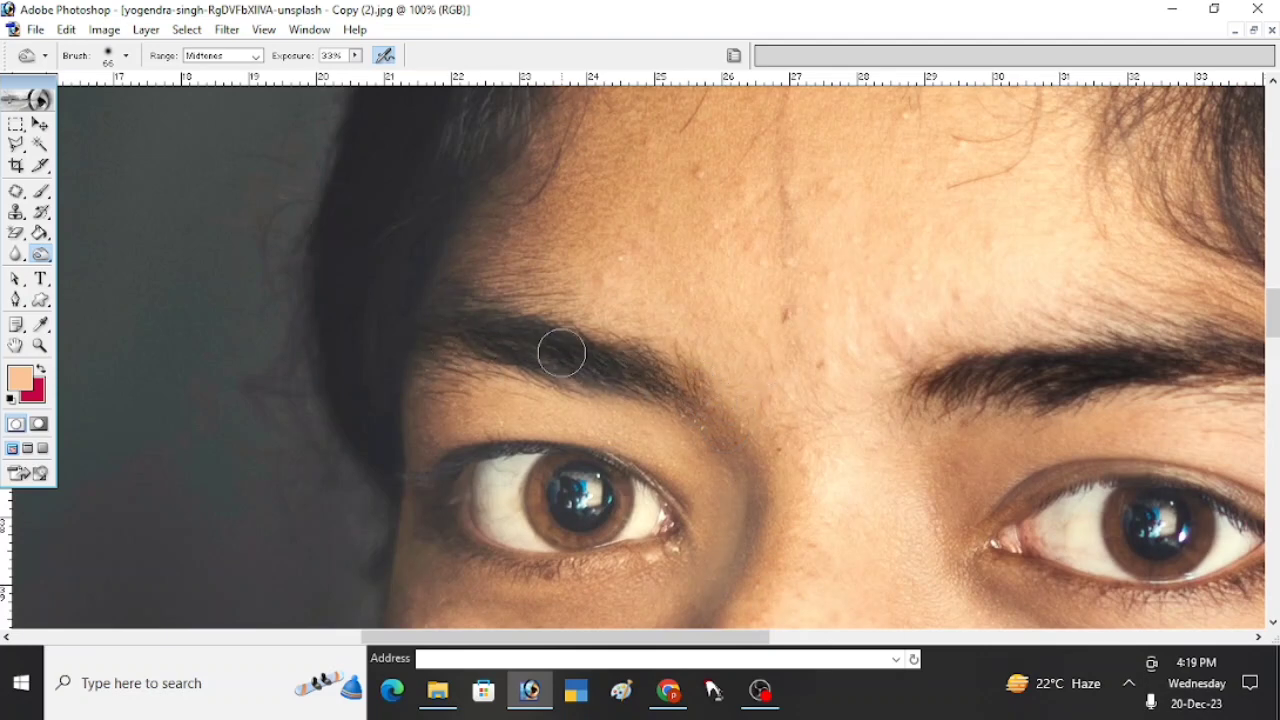
# - Select the forehead skin above the lit-side eyebrow with the Polygonal Lasso, following the brow's upper edge
pyautogui.moveTo(889, 398)
pyautogui.mouseDown()
pyautogui.moveTo(546, 398)
pyautogui.moveTo(570, 408)
pyautogui.moveTo(612, 377)
pyautogui.mouseUp()
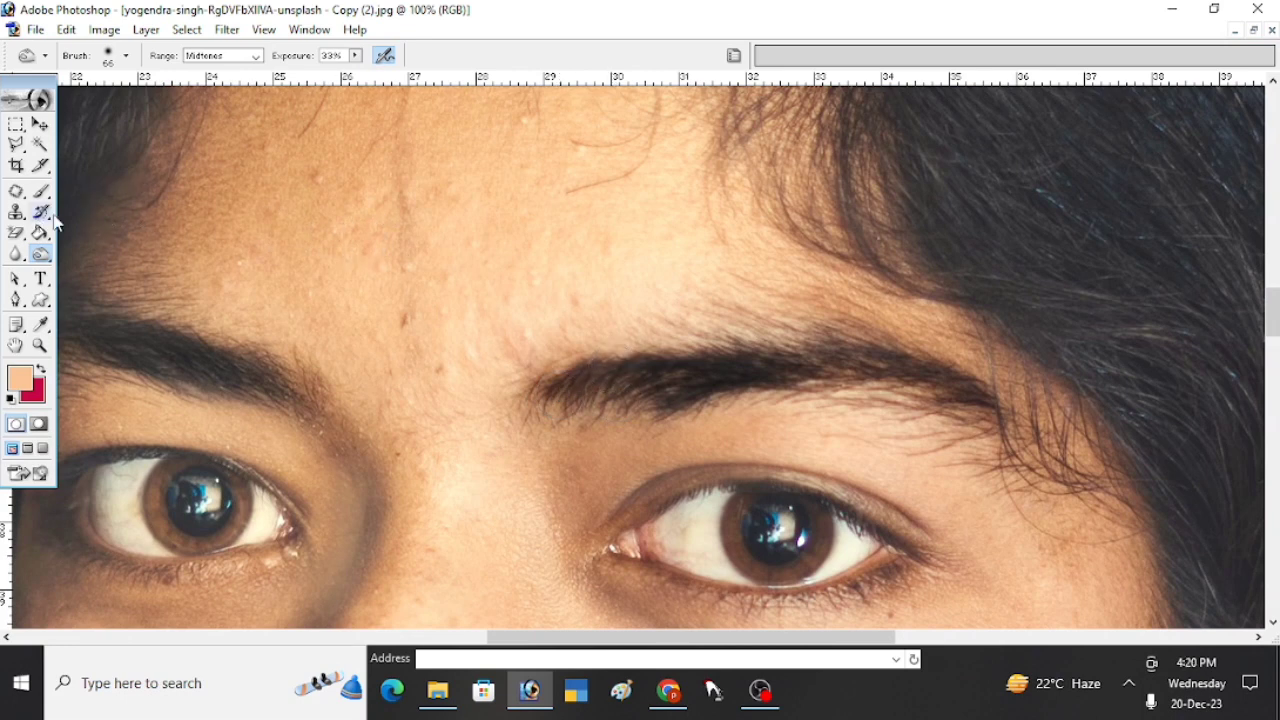
pyautogui.click(16, 145)
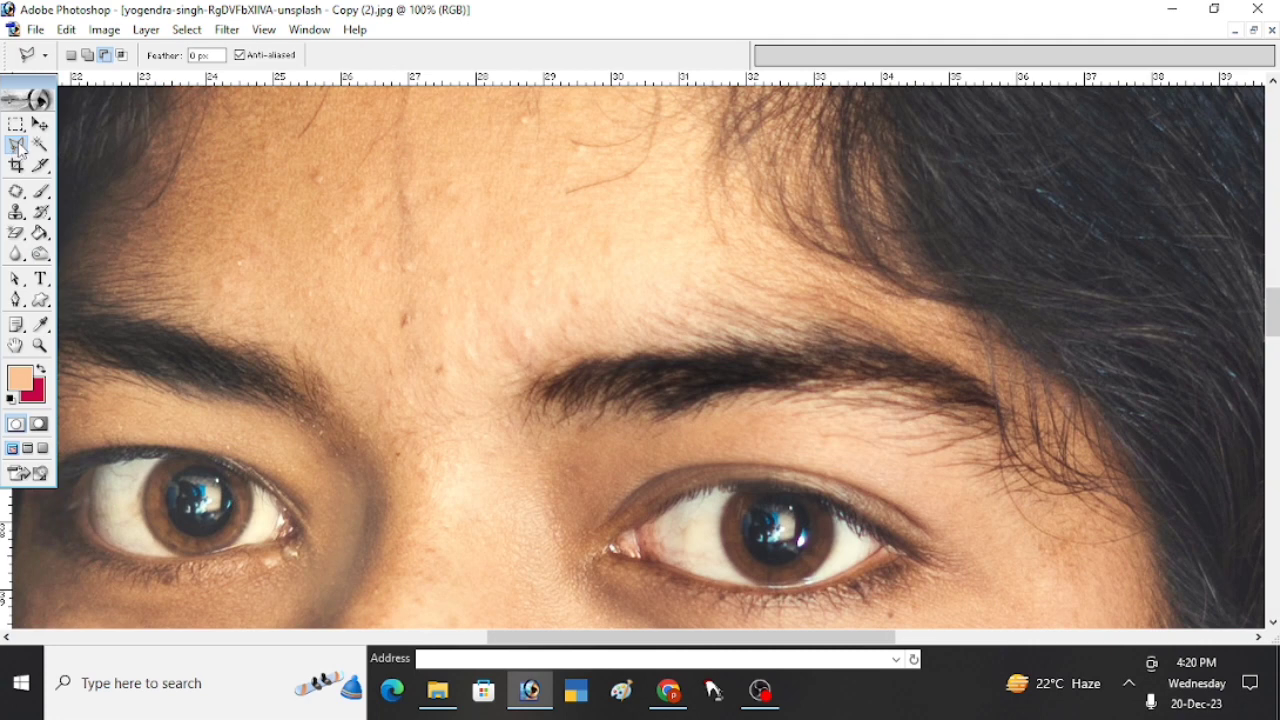
pyautogui.moveTo(14, 150); pyautogui.dragTo(80, 166)
pyautogui.hscroll(3, 500, 400)
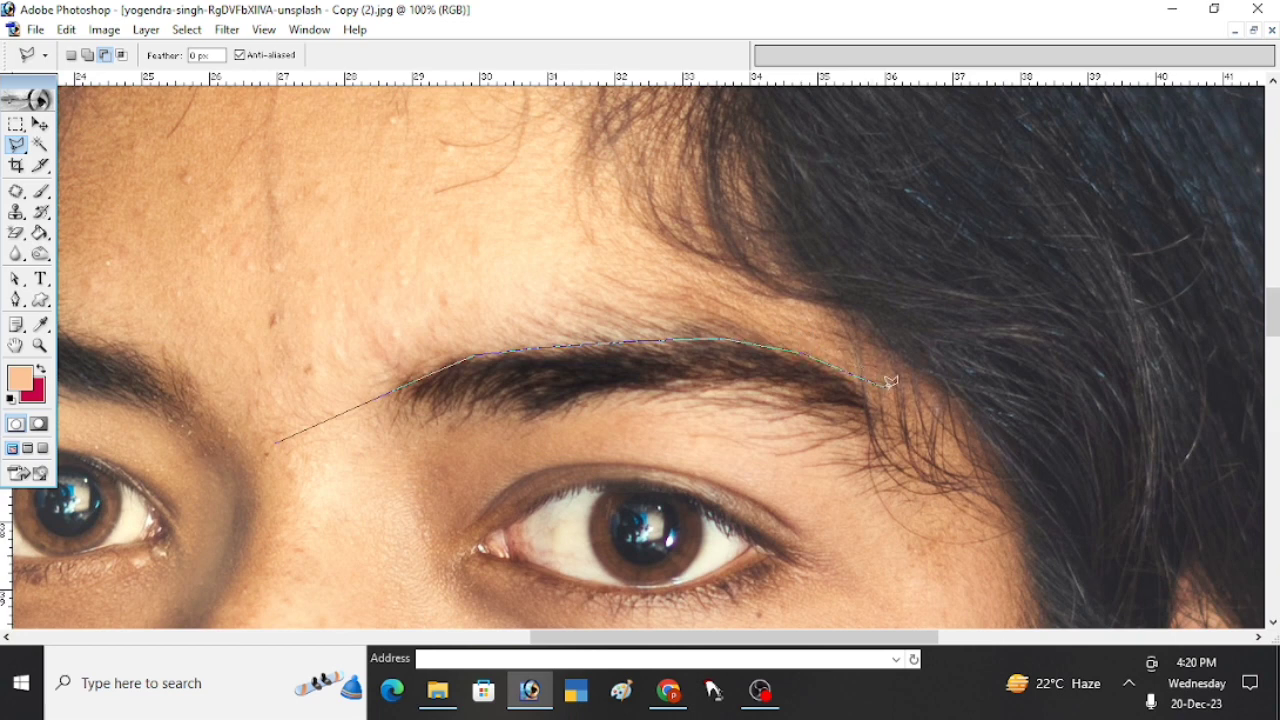
pyautogui.click(930, 345)
pyautogui.click(805, 230)
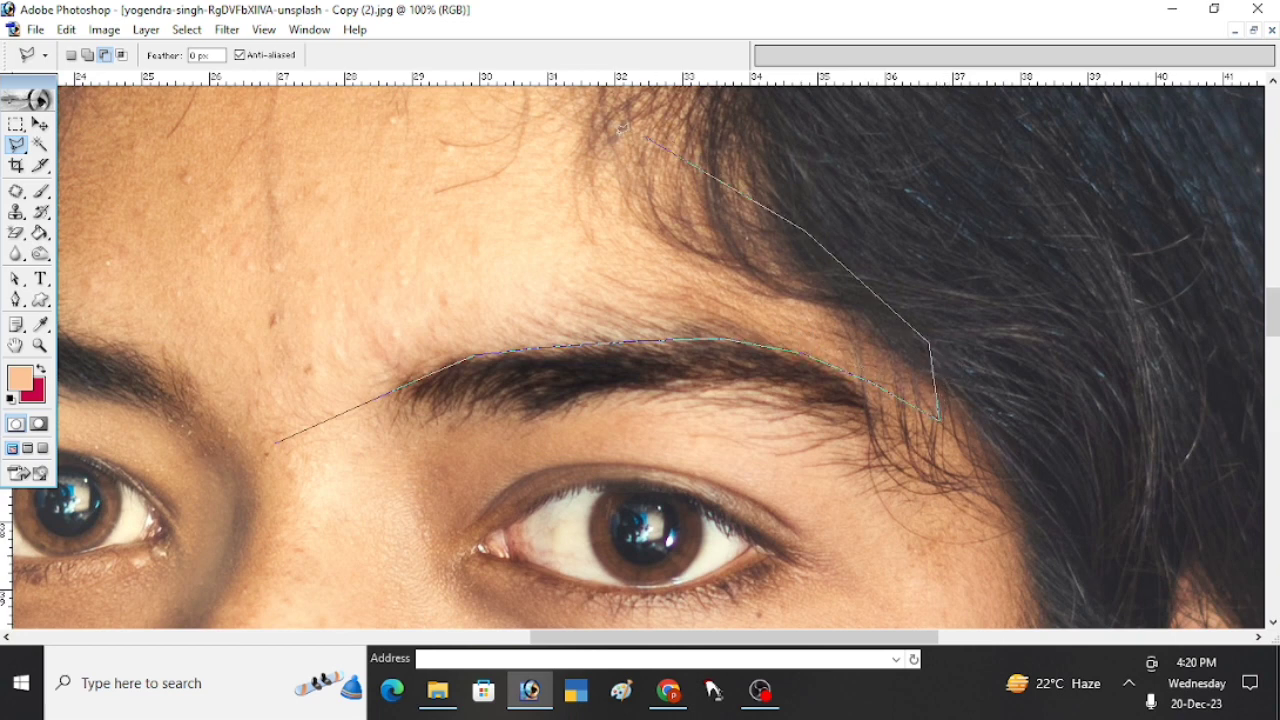
pyautogui.doubleClick(171, 261)
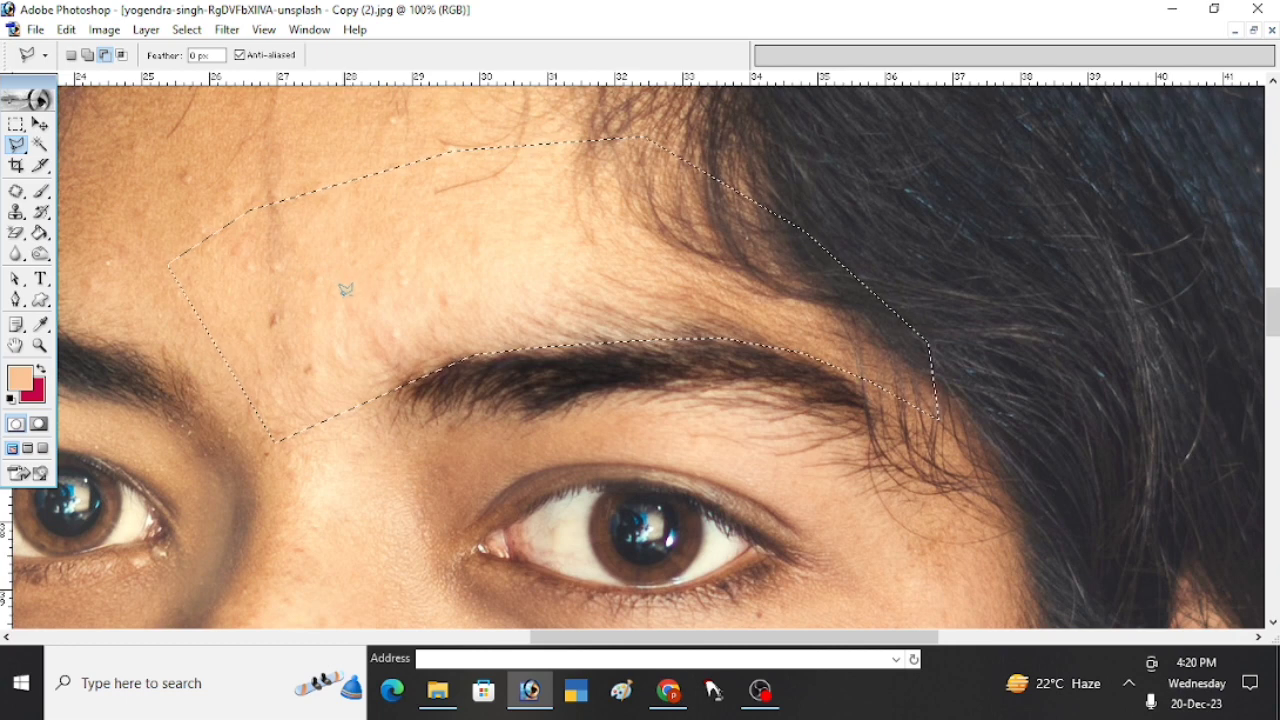
# - Set the Clone Stamp brush to a 90 px diameter for work inside the selection
pyautogui.press('s')
pyautogui.click(16, 212)
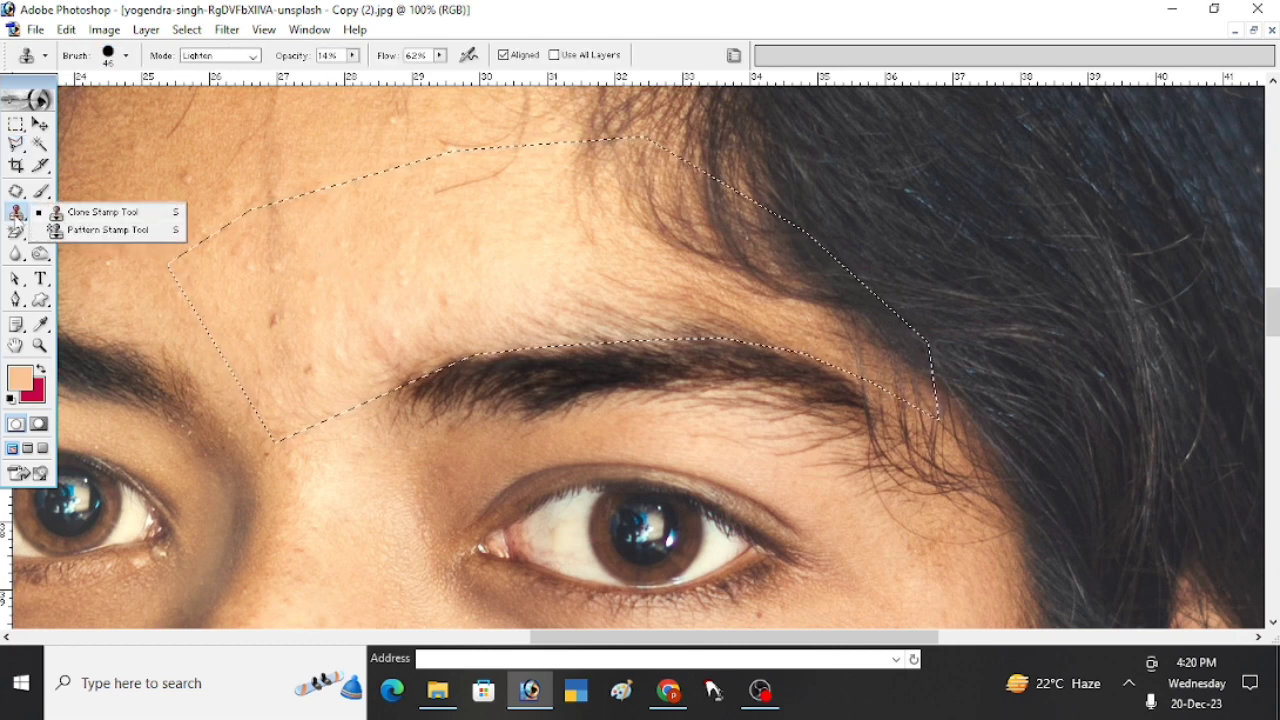
pyautogui.click(72, 216)
pyautogui.rightClick(277, 273)
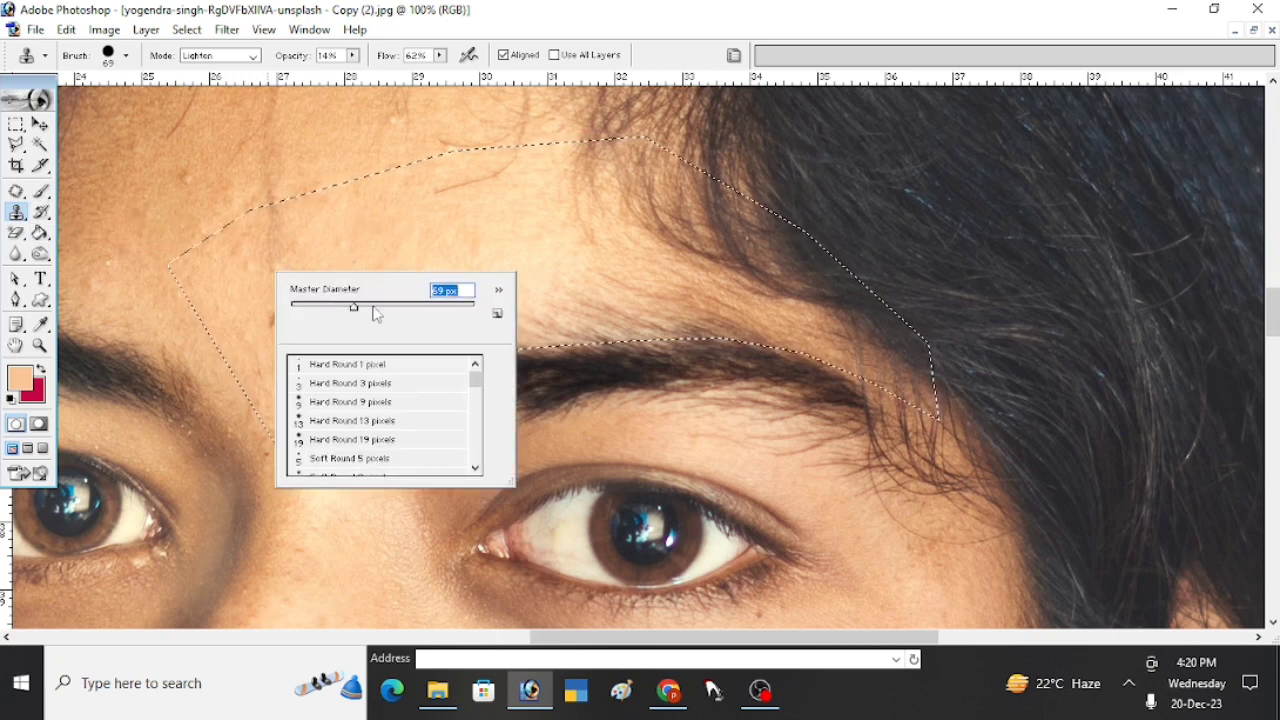
pyautogui.click(376, 314)
pyautogui.click(362, 253)
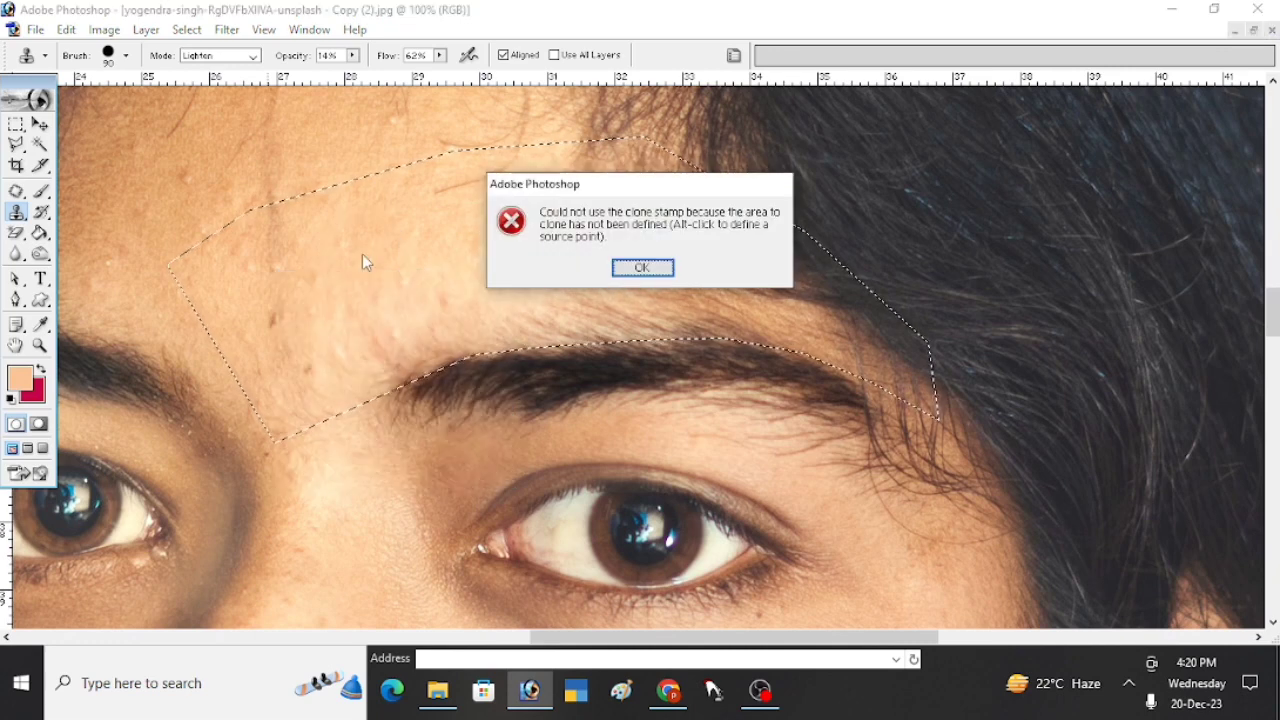
pyautogui.press('Return')
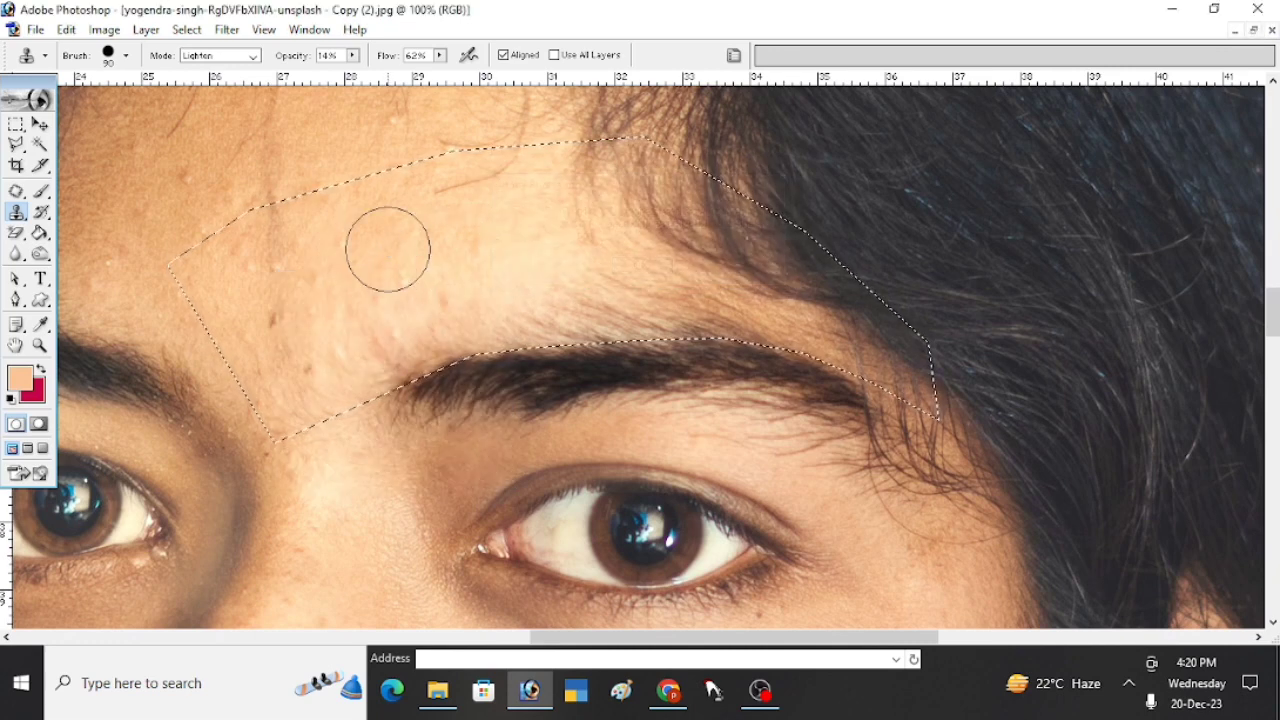
# - Clone clean forehead skin over the stray hairs above the inner end of the lit-side eyebrow
pyautogui.keyDown('alt'); pyautogui.click(388, 250); pyautogui.keyUp('alt')
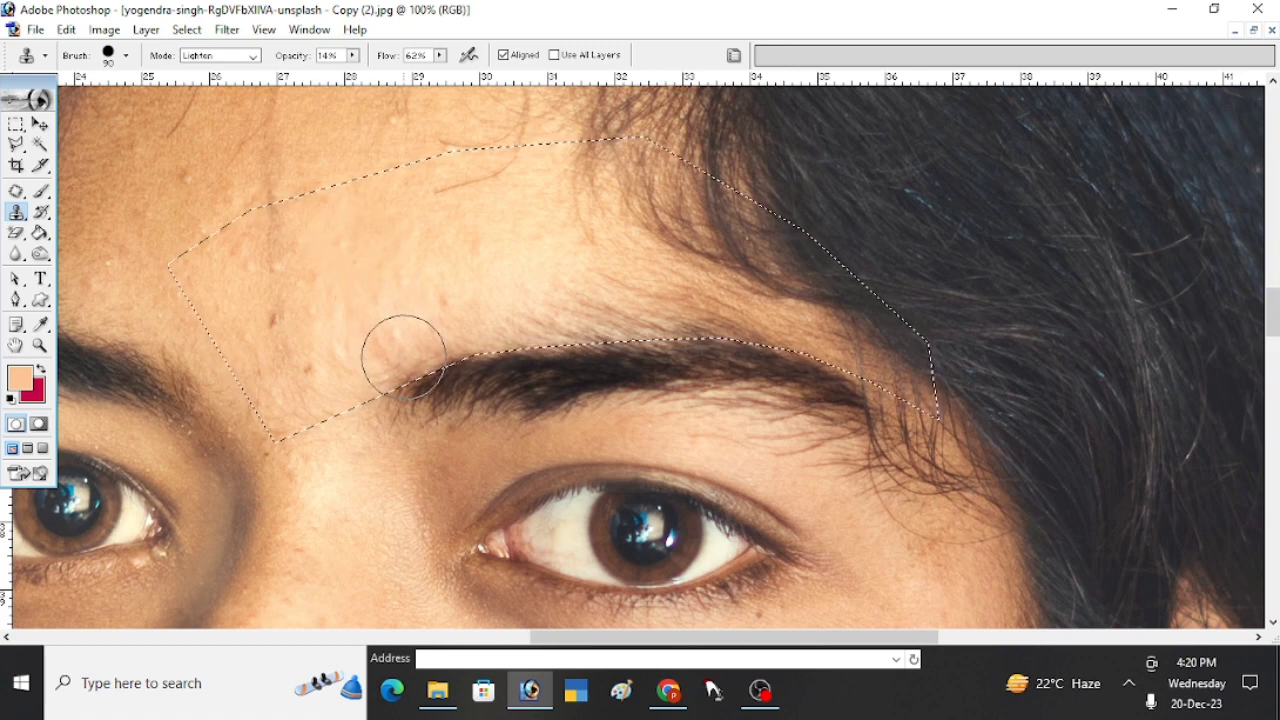
pyautogui.keyDown('alt'); pyautogui.click(394, 308); pyautogui.keyUp('alt')
pyautogui.click(414, 346)
pyautogui.keyDown('alt'); pyautogui.click(417, 358); pyautogui.keyUp('alt')
pyautogui.click(400, 344)
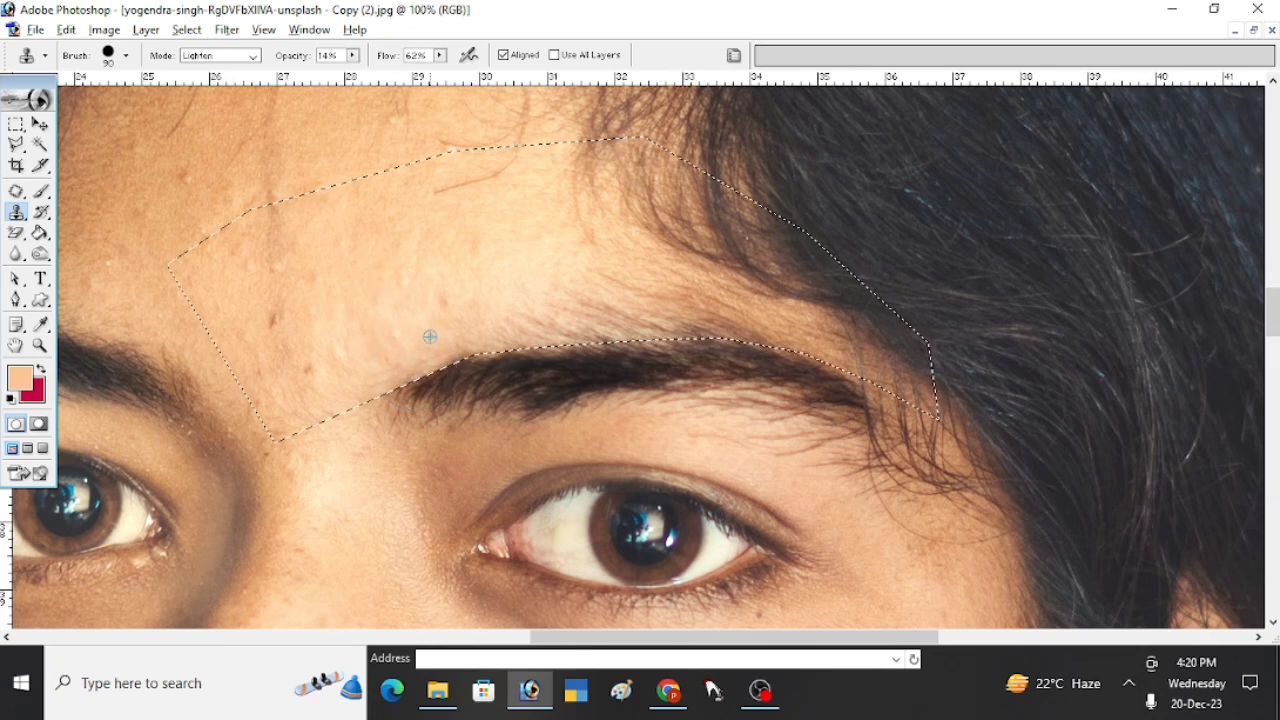
pyautogui.keyDown('alt'); pyautogui.click(430, 336); pyautogui.keyUp('alt')
pyautogui.click(440, 343)
pyautogui.keyDown('alt'); pyautogui.click(454, 302); pyautogui.keyUp('alt')
# - Clone skin over the stray hairs along the rest of the lit-side eyebrow's upper edge for a clean line
pyautogui.moveTo(475, 344)
pyautogui.mouseDown()
pyautogui.moveTo(477, 299)
pyautogui.moveTo(500, 350)
pyautogui.moveTo(512, 298)
pyautogui.moveTo(540, 348)
pyautogui.moveTo(541, 284)
pyautogui.moveTo(561, 329)
pyautogui.moveTo(563, 293)
pyautogui.moveTo(584, 333)
pyautogui.moveTo(588, 285)
pyautogui.moveTo(606, 329)
pyautogui.moveTo(694, 314)
pyautogui.mouseUp()
pyautogui.keyDown('alt'); pyautogui.click(511, 297); pyautogui.keyUp('alt')
pyautogui.keyDown('alt'); pyautogui.click(545, 301); pyautogui.keyUp('alt')
pyautogui.click(555, 327)
pyautogui.keyDown('alt'); pyautogui.click(563, 294); pyautogui.keyUp('alt')
pyautogui.keyDown('alt'); pyautogui.click(599, 288); pyautogui.keyUp('alt')
pyautogui.keyDown('alt'); pyautogui.click(672, 302); pyautogui.keyUp('alt')
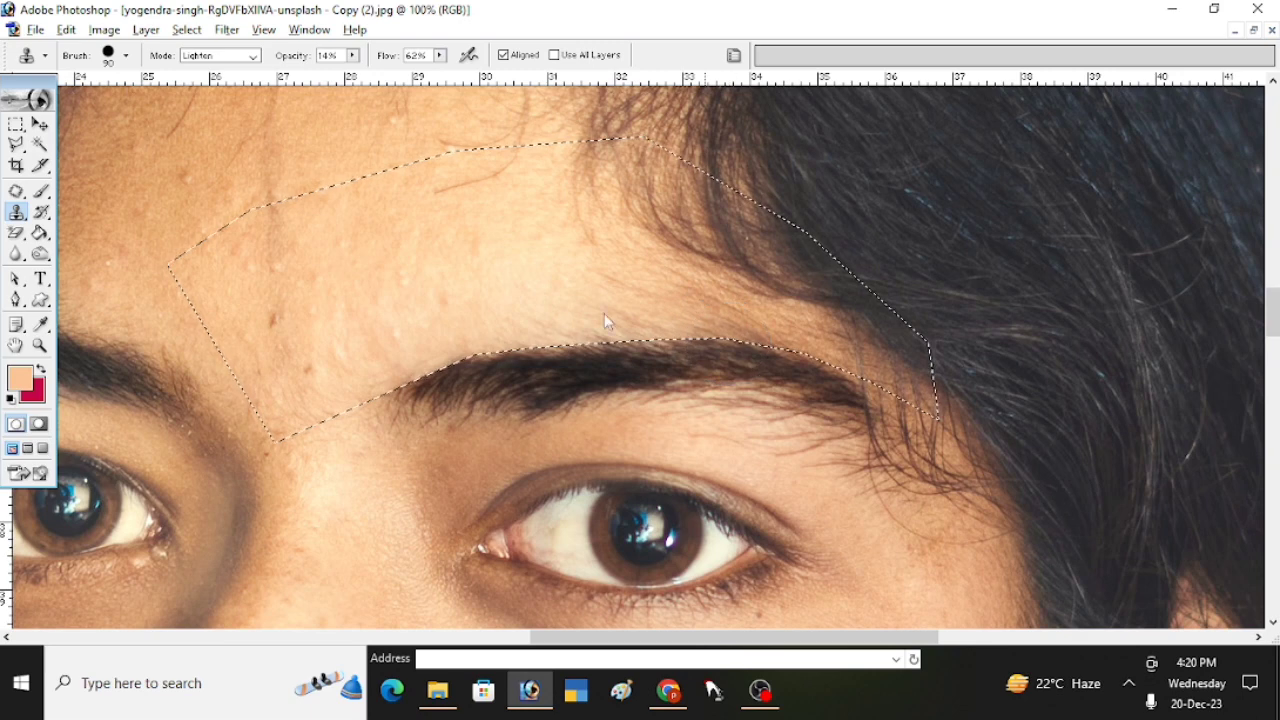
pyautogui.keyDown('alt'); pyautogui.click(547, 304); pyautogui.keyUp('alt')
pyautogui.moveTo(557, 305)
pyautogui.mouseDown()
pyautogui.moveTo(554, 334)
pyautogui.moveTo(562, 306)
pyautogui.moveTo(550, 330)
pyautogui.moveTo(480, 346)
pyautogui.mouseUp()
pyautogui.keyDown('alt'); pyautogui.click(574, 314); pyautogui.keyUp('alt')
pyautogui.keyDown('alt'); pyautogui.click(507, 316); pyautogui.keyUp('alt')
pyautogui.keyDown('alt'); pyautogui.click(460, 277); pyautogui.keyUp('alt')
pyautogui.moveTo(486, 296)
pyautogui.mouseDown()
pyautogui.moveTo(463, 349)
pyautogui.moveTo(418, 378)
pyautogui.moveTo(600, 331)
pyautogui.moveTo(756, 341)
pyautogui.mouseUp()
pyautogui.keyDown('alt'); pyautogui.click(421, 315); pyautogui.keyUp('alt')
pyautogui.keyDown('alt'); pyautogui.click(575, 294); pyautogui.keyUp('alt')
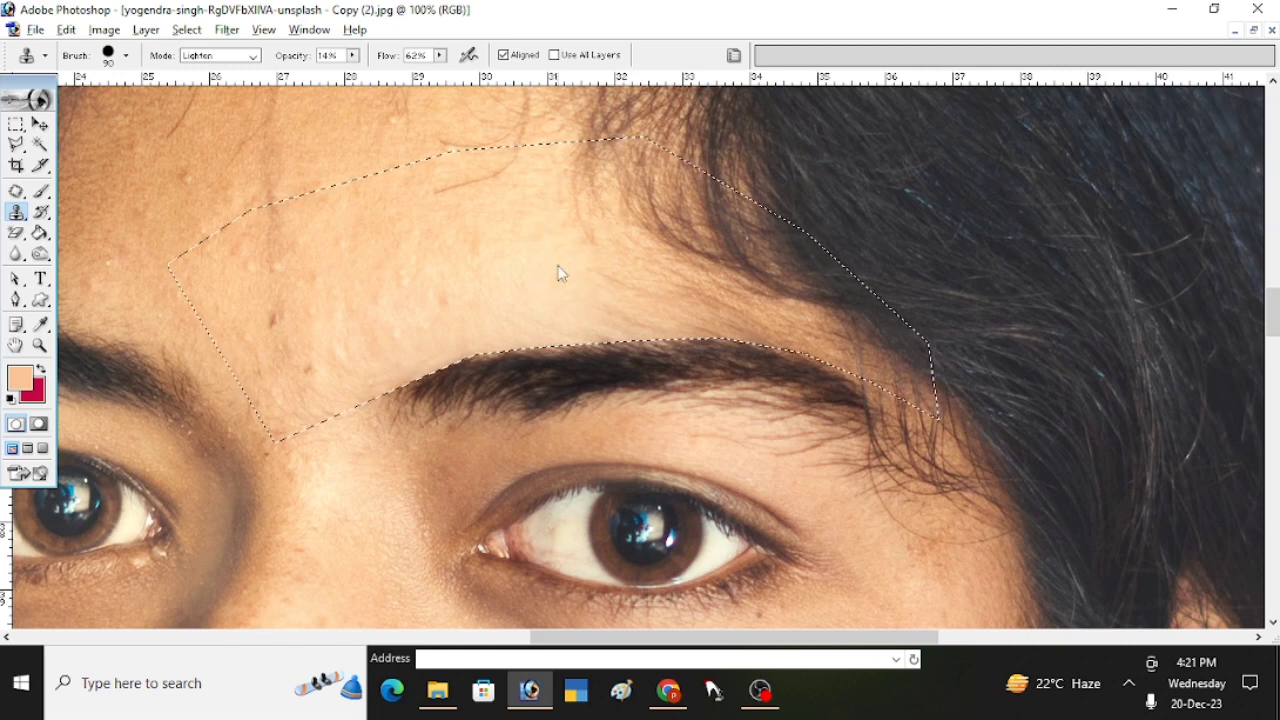
# - Select the skin beneath the lit-side eyebrow with the Polygonal Lasso, tracing the brow's lower edge and leaving out the eye
pyautogui.keyDown('ctrl'); pyautogui.click(632, 363); pyautogui.keyUp('ctrl')
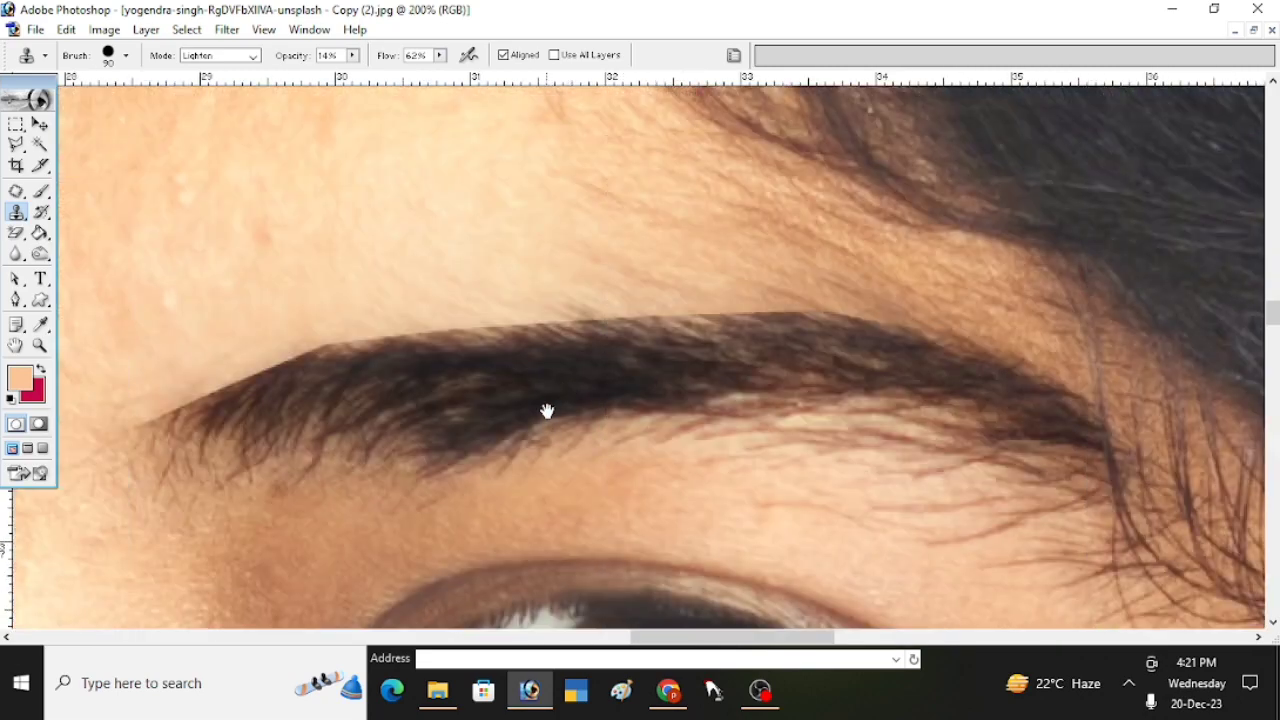
pyautogui.keyDown('alt'); pyautogui.click(597, 417); pyautogui.keyUp('alt')
pyautogui.keyDown('alt'); pyautogui.click(580, 403); pyautogui.keyUp('alt')
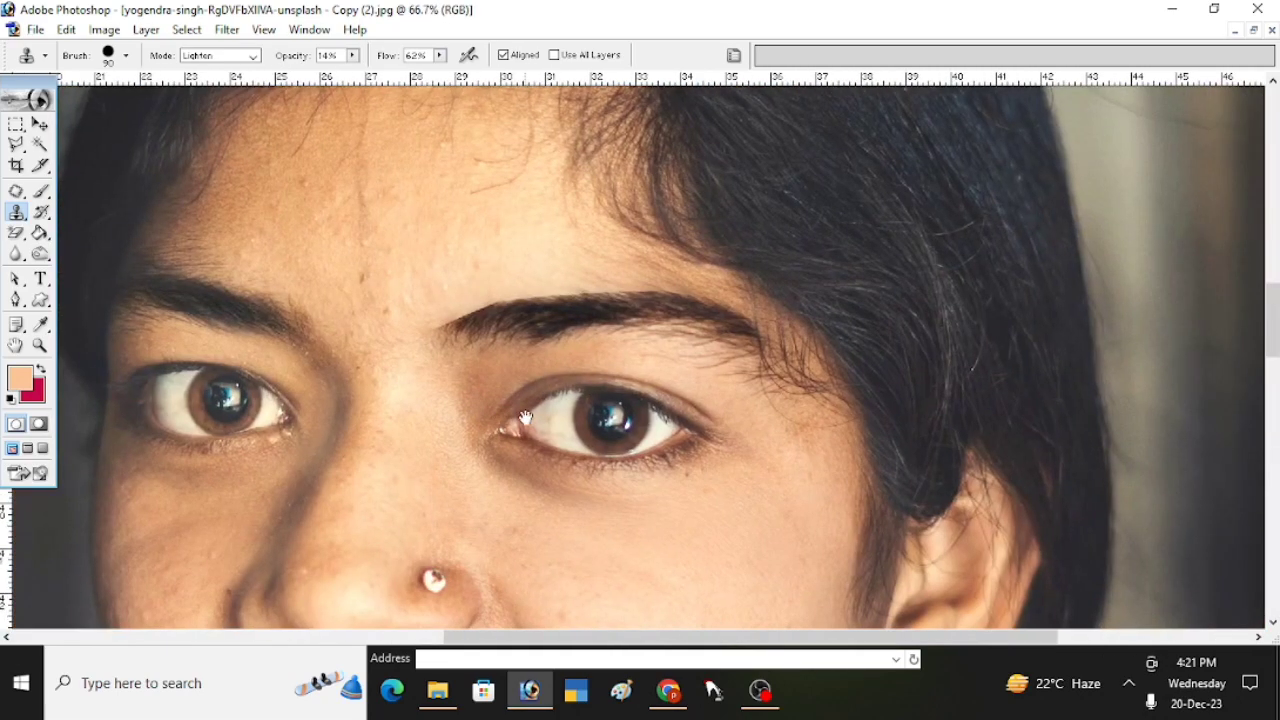
pyautogui.keyDown('ctrl'); pyautogui.click(525, 417); pyautogui.keyUp('ctrl')
pyautogui.moveTo(621, 433)
pyautogui.mouseDown()
pyautogui.moveTo(612, 427)
pyautogui.moveTo(602, 456)
pyautogui.moveTo(508, 446)
pyautogui.mouseUp()
pyautogui.press('l')
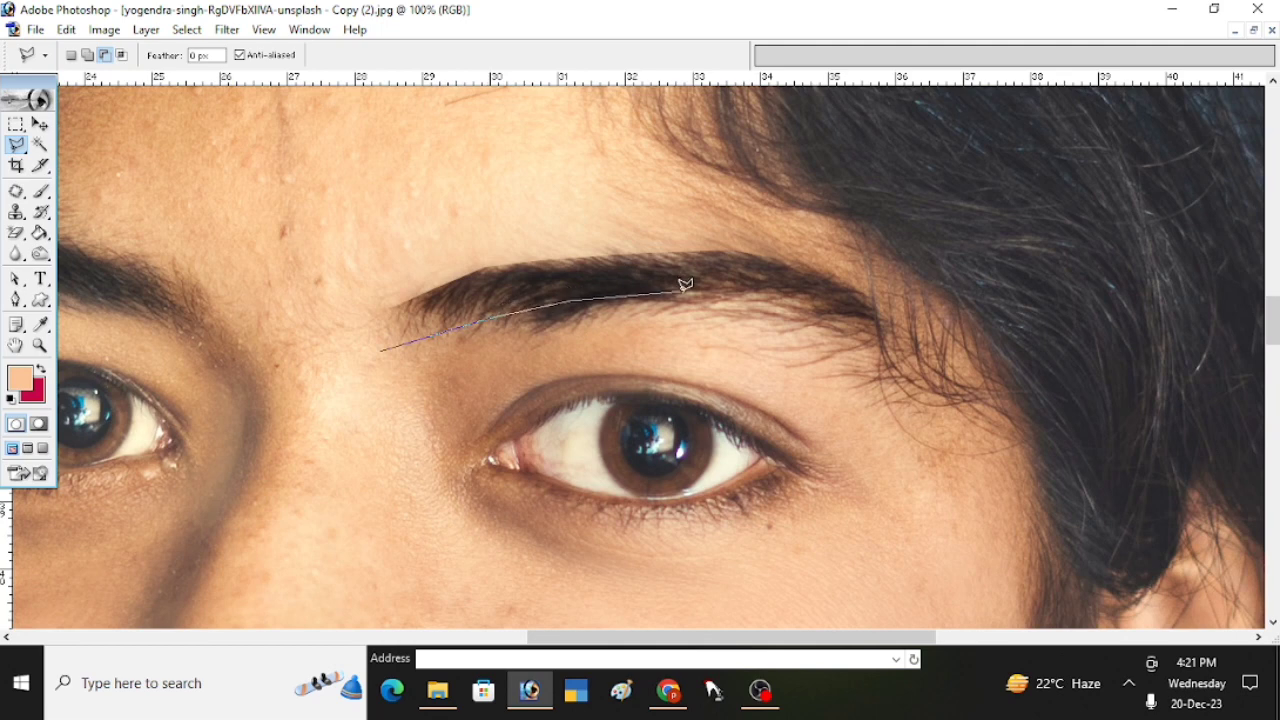
pyautogui.moveTo(685, 285)
pyautogui.mouseDown()
pyautogui.moveTo(791, 294)
pyautogui.moveTo(868, 325)
pyautogui.mouseUp()
pyautogui.click(1052, 438)
pyautogui.press('space')
pyautogui.moveTo(1029, 468); pyautogui.dragTo(1003, 245)
pyautogui.click(1061, 412)
pyautogui.click(1033, 505)
pyautogui.click(697, 594)
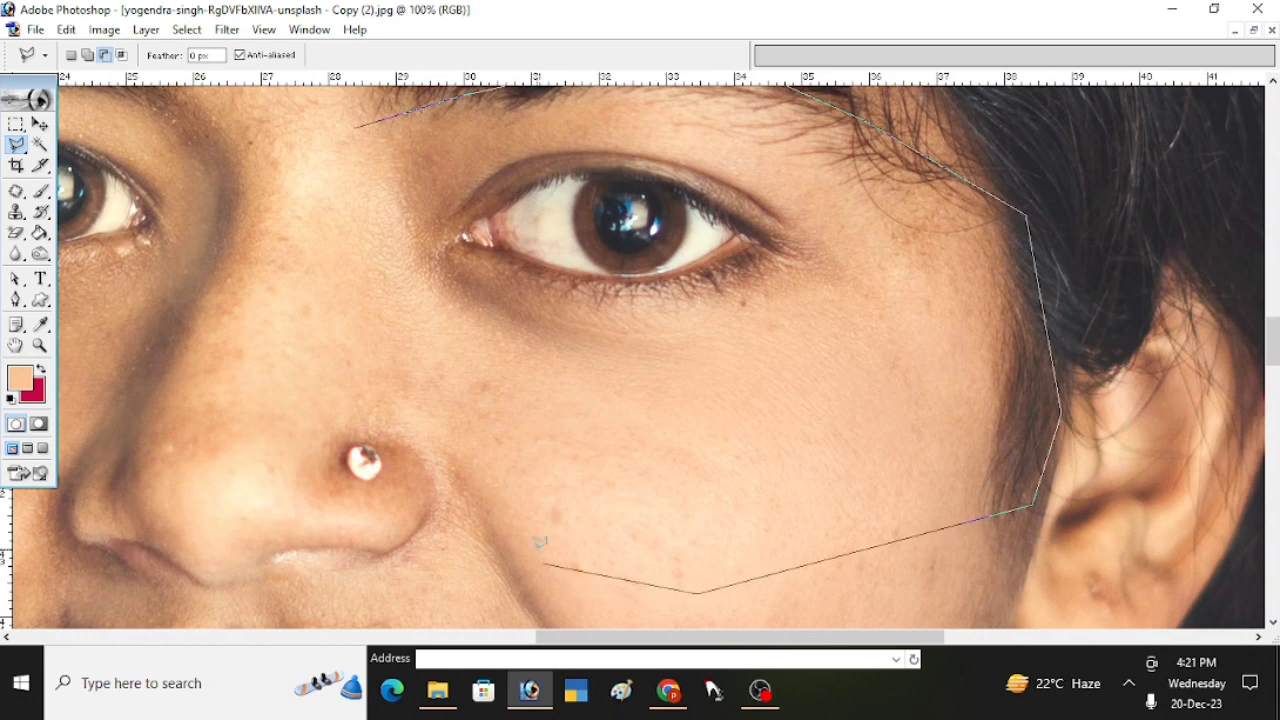
pyautogui.click(534, 521)
pyautogui.click(675, 406)
pyautogui.click(850, 371)
pyautogui.click(530, 170)
pyautogui.click(422, 254)
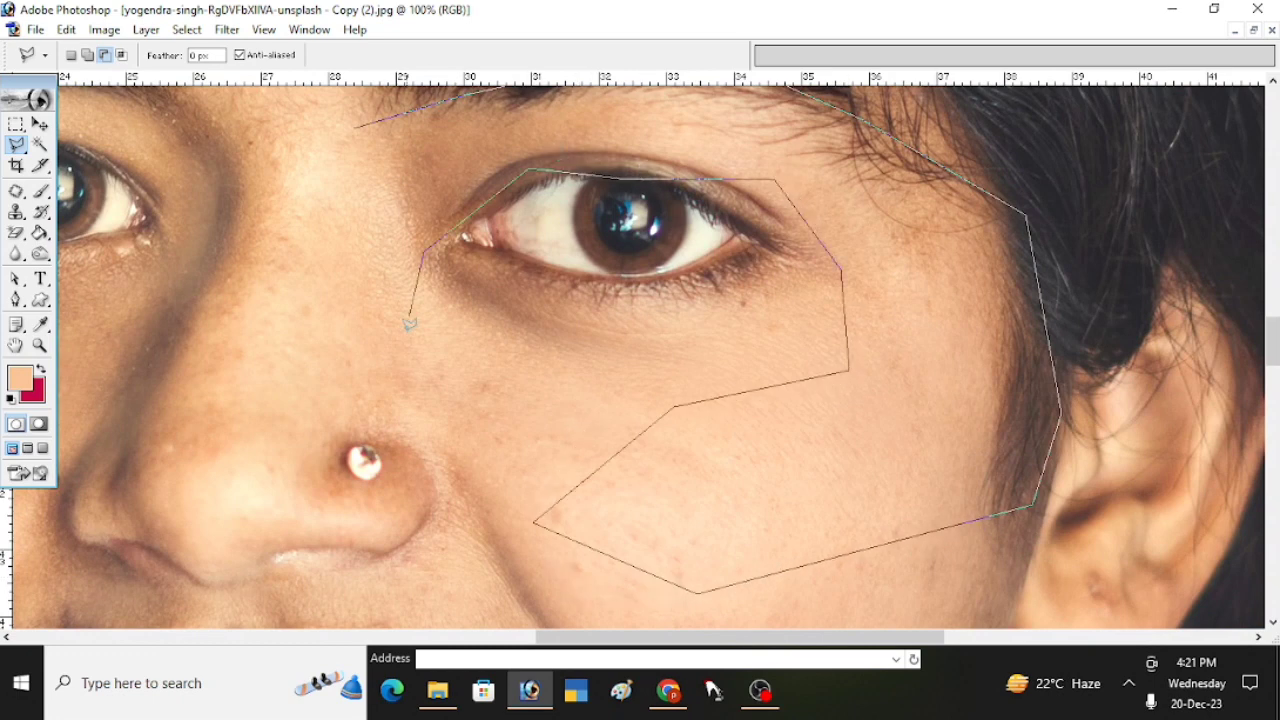
pyautogui.click(232, 484)
pyautogui.click(145, 380)
pyautogui.doubleClick(183, 157)
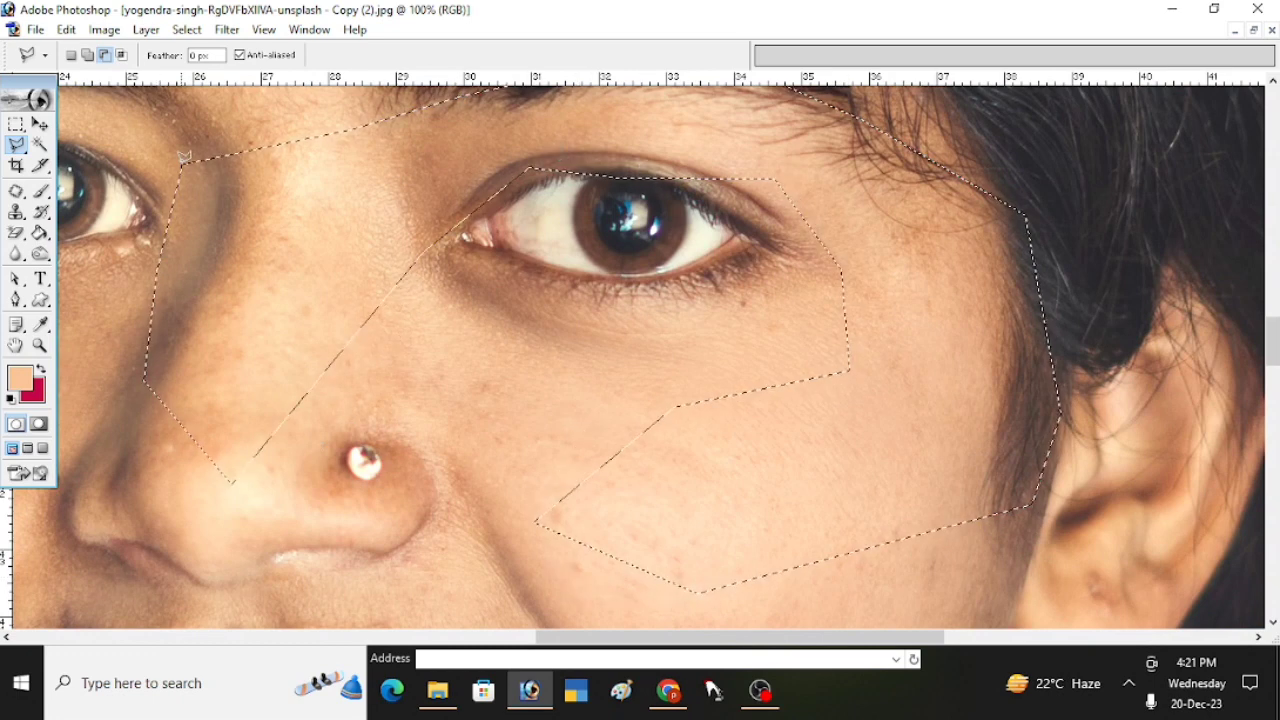
# - Clone skin over the stray hairs below the lit-side eyebrow with a 70 px Clone Stamp brush and clear the selection
pyautogui.press('space')
pyautogui.moveTo(709, 120); pyautogui.dragTo(711, 363)
pyautogui.press('s')
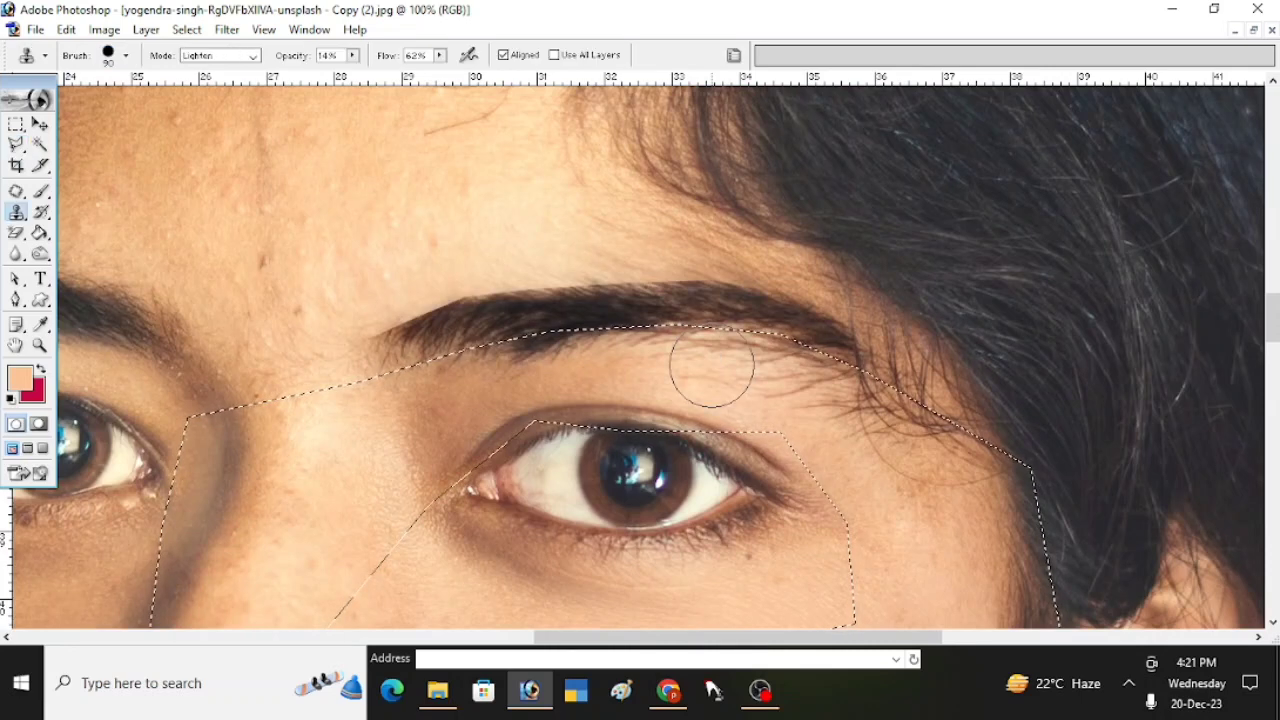
pyautogui.rightClick(711, 365)
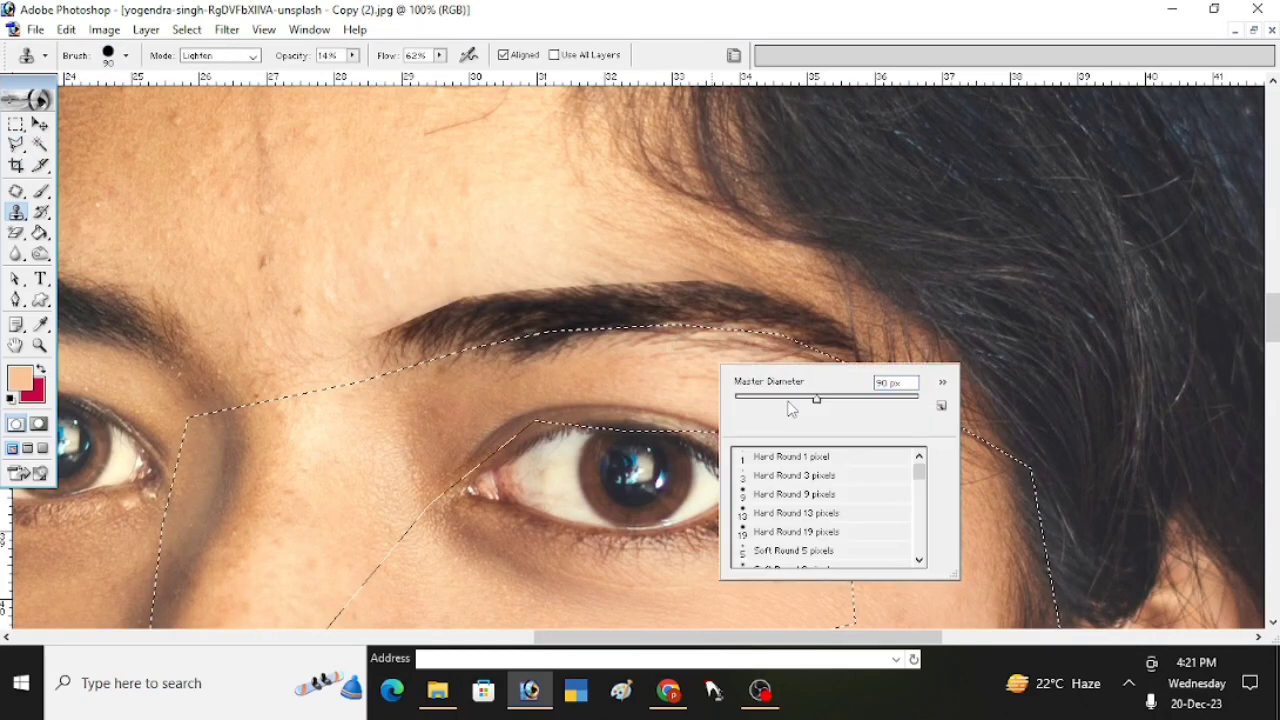
pyautogui.click(697, 384)
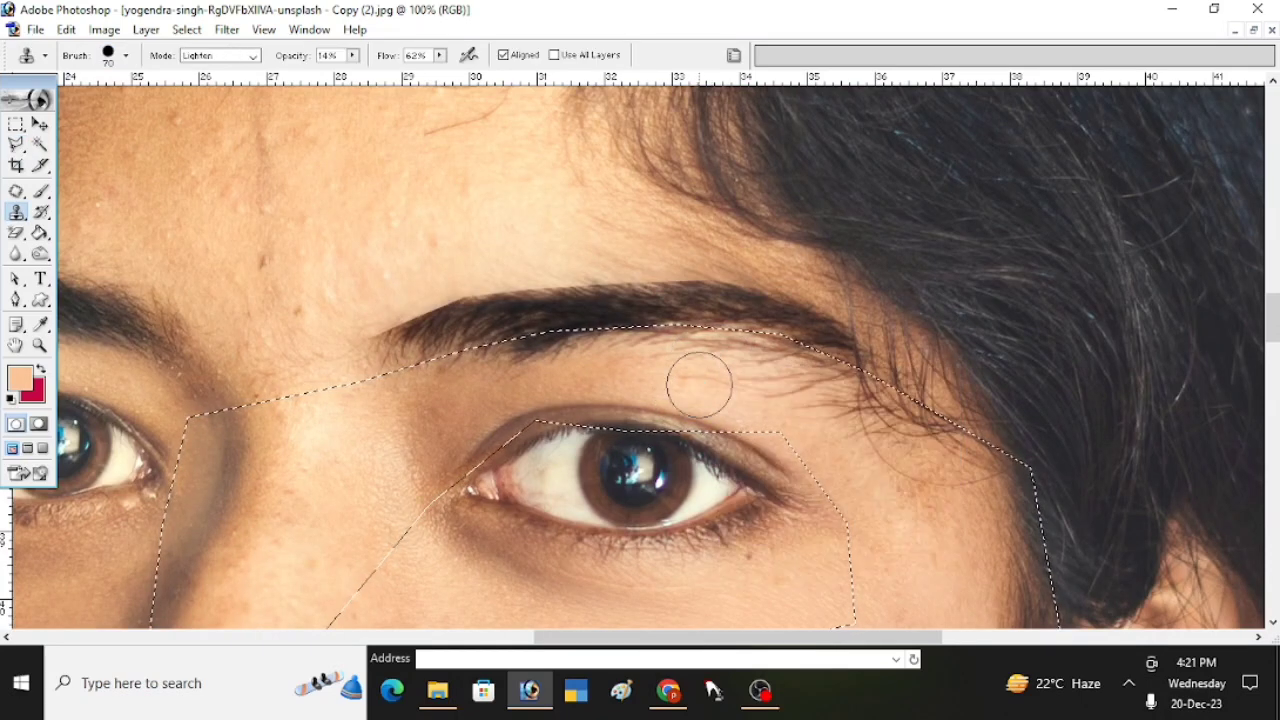
pyautogui.keyDown('alt'); pyautogui.click(701, 384); pyautogui.keyUp('alt')
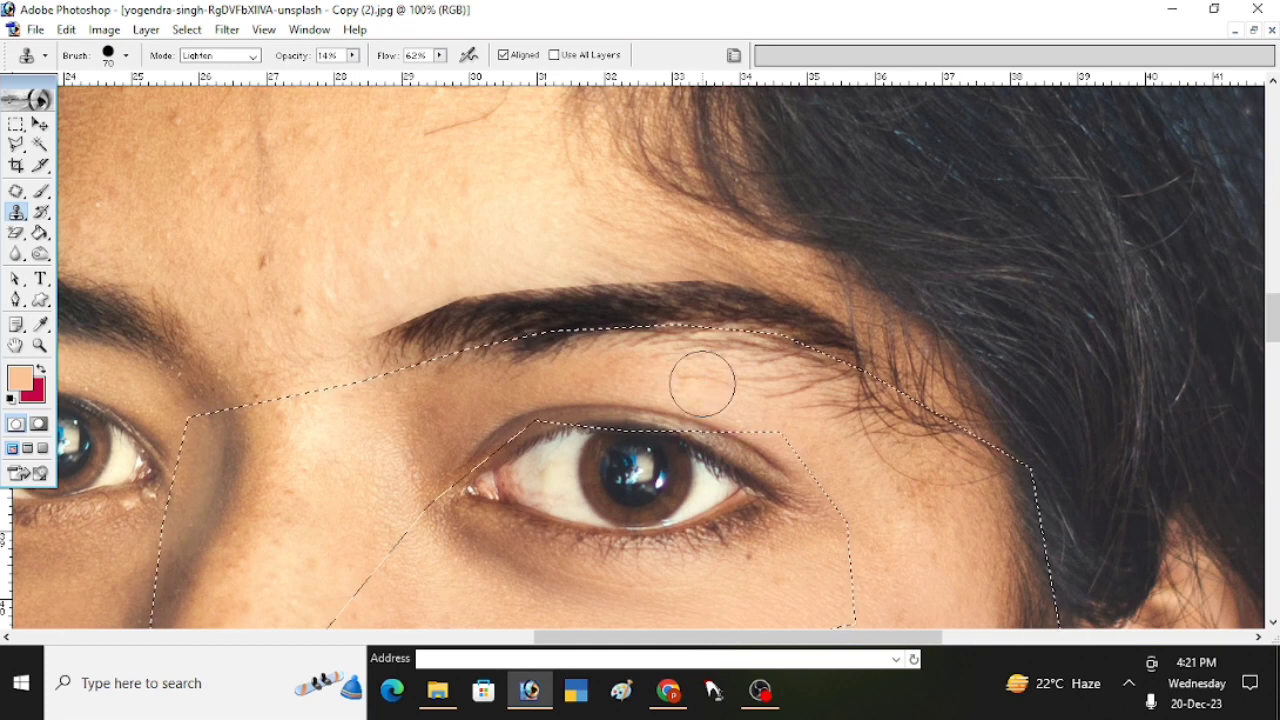
pyautogui.keyDown('alt'); pyautogui.click(702, 384); pyautogui.keyUp('alt')
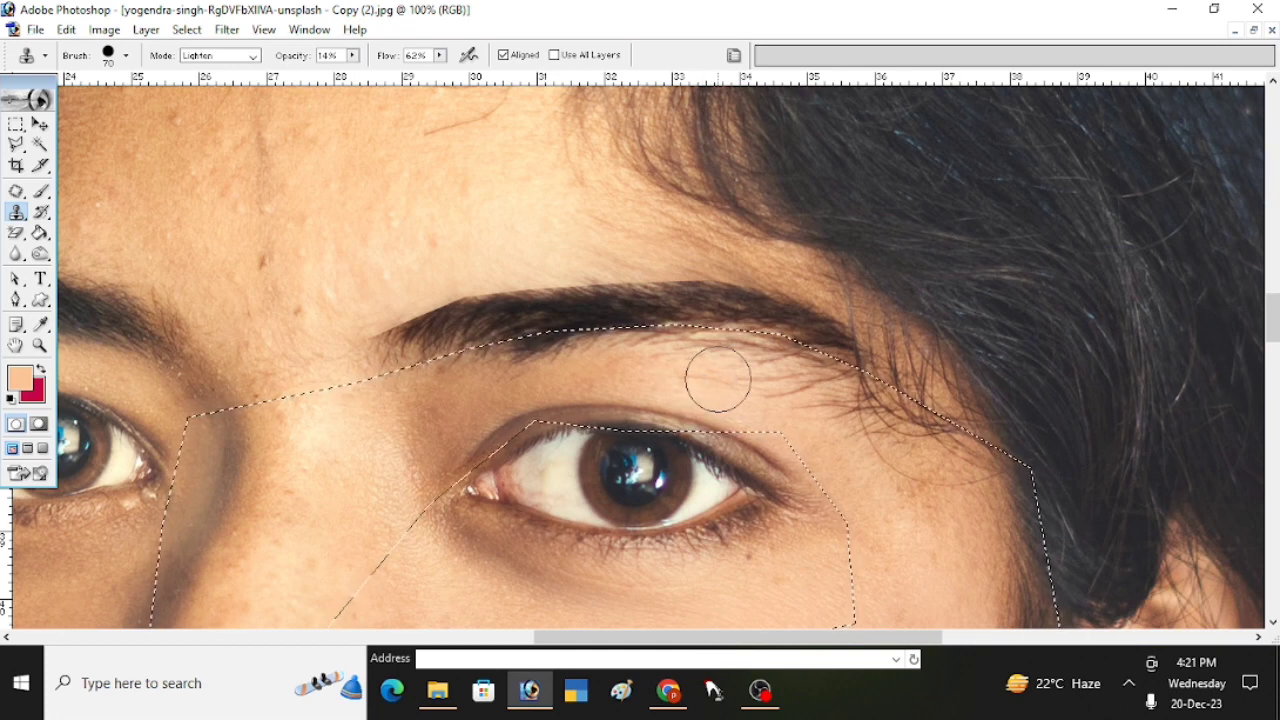
pyautogui.moveTo(717, 380)
pyautogui.mouseDown()
pyautogui.moveTo(667, 333)
pyautogui.moveTo(681, 359)
pyautogui.moveTo(618, 348)
pyautogui.moveTo(650, 365)
pyautogui.moveTo(511, 353)
pyautogui.moveTo(594, 354)
pyautogui.mouseUp()
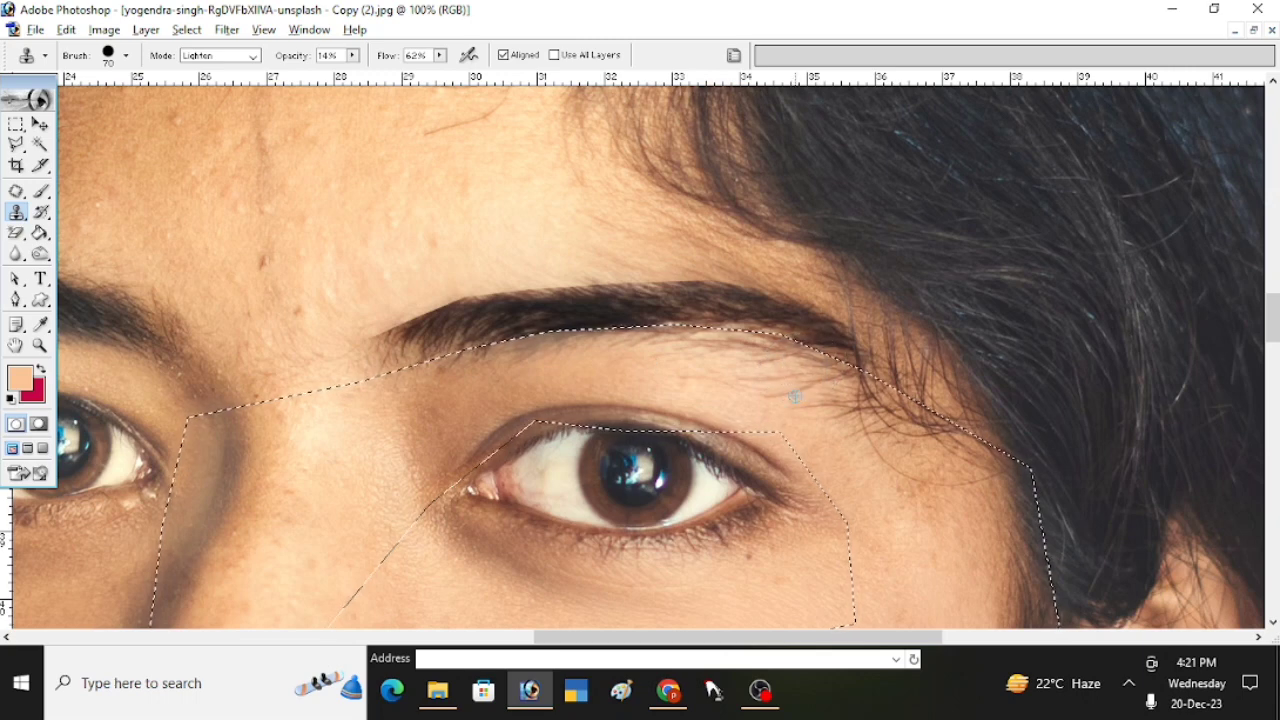
pyautogui.keyDown('alt'); pyautogui.click(602, 360); pyautogui.keyUp('alt')
pyautogui.moveTo(583, 353); pyautogui.dragTo(513, 348)
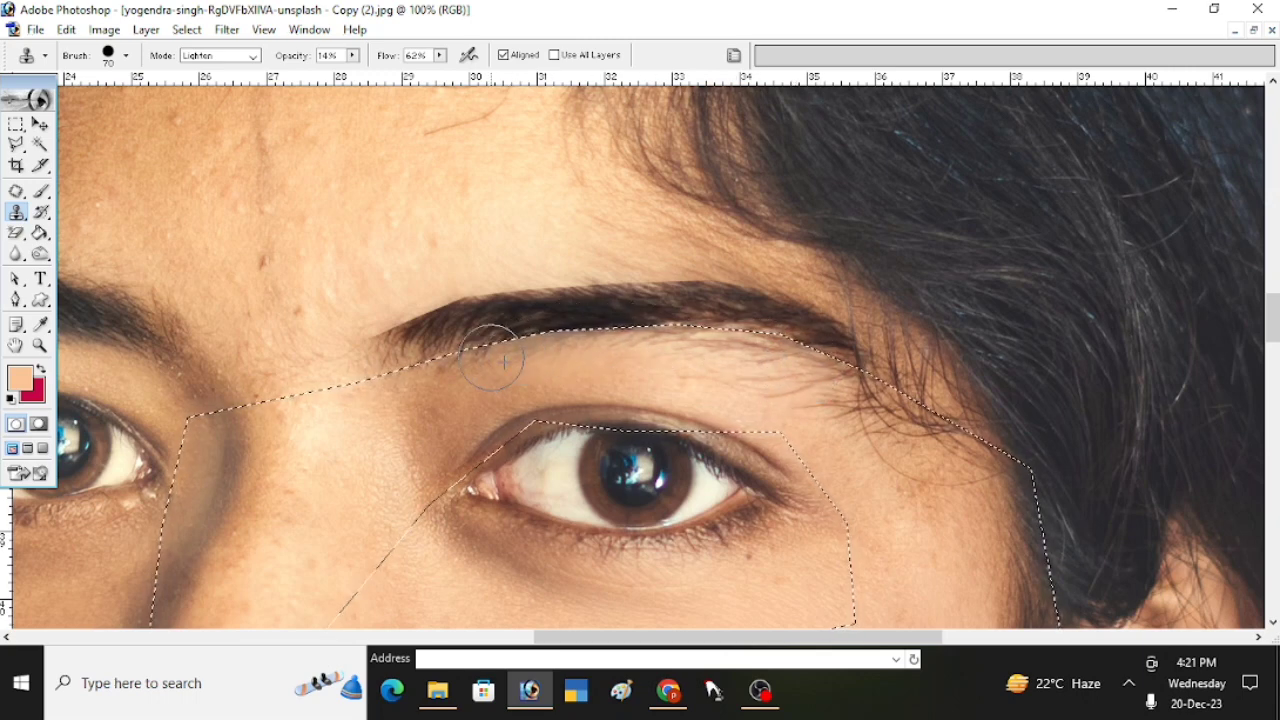
pyautogui.hotkey('ctrl', 'd')
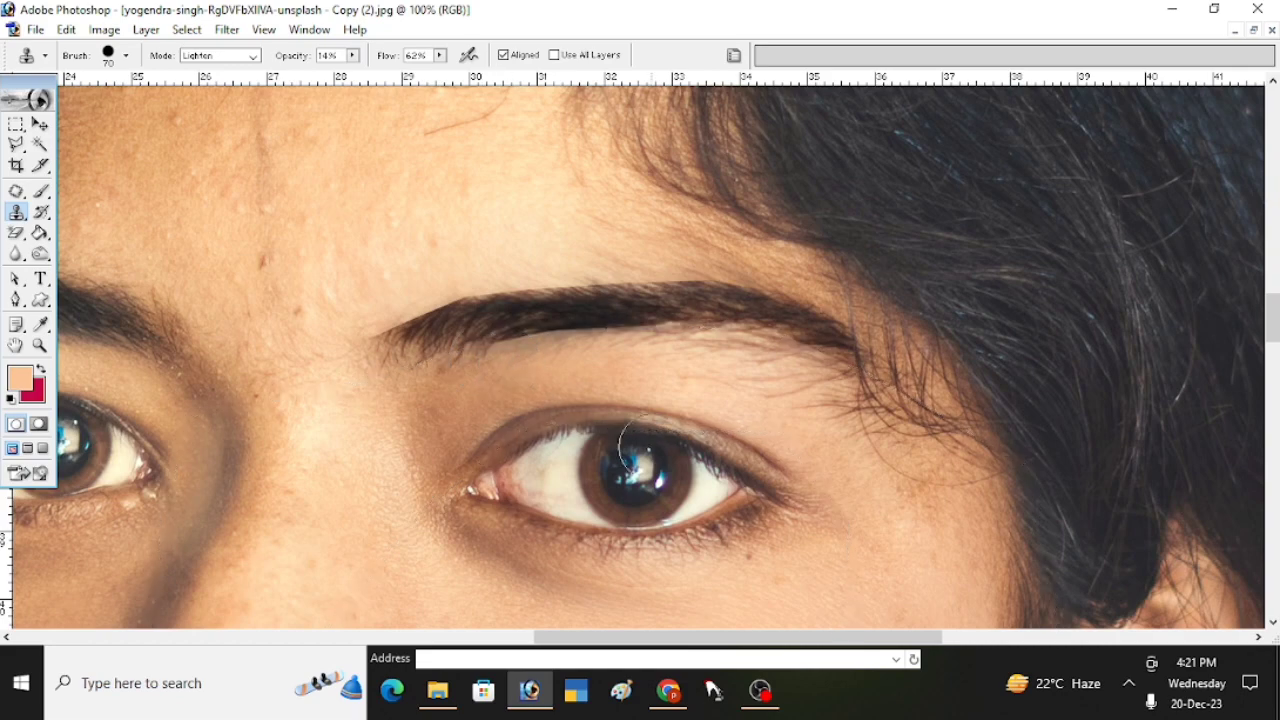
# - Examine the trimmed eyebrow within the whole portrait and compare it with the shadowed-side eyebrow up close
pyautogui.keyDown('alt'); pyautogui.click(703, 415); pyautogui.keyUp('alt')
pyautogui.keyDown('alt'); pyautogui.click(650, 416); pyautogui.keyUp('alt')
pyautogui.keyDown('alt'); pyautogui.click(611, 422); pyautogui.keyUp('alt')
pyautogui.keyDown('alt'); pyautogui.click(611, 416); pyautogui.keyUp('alt')
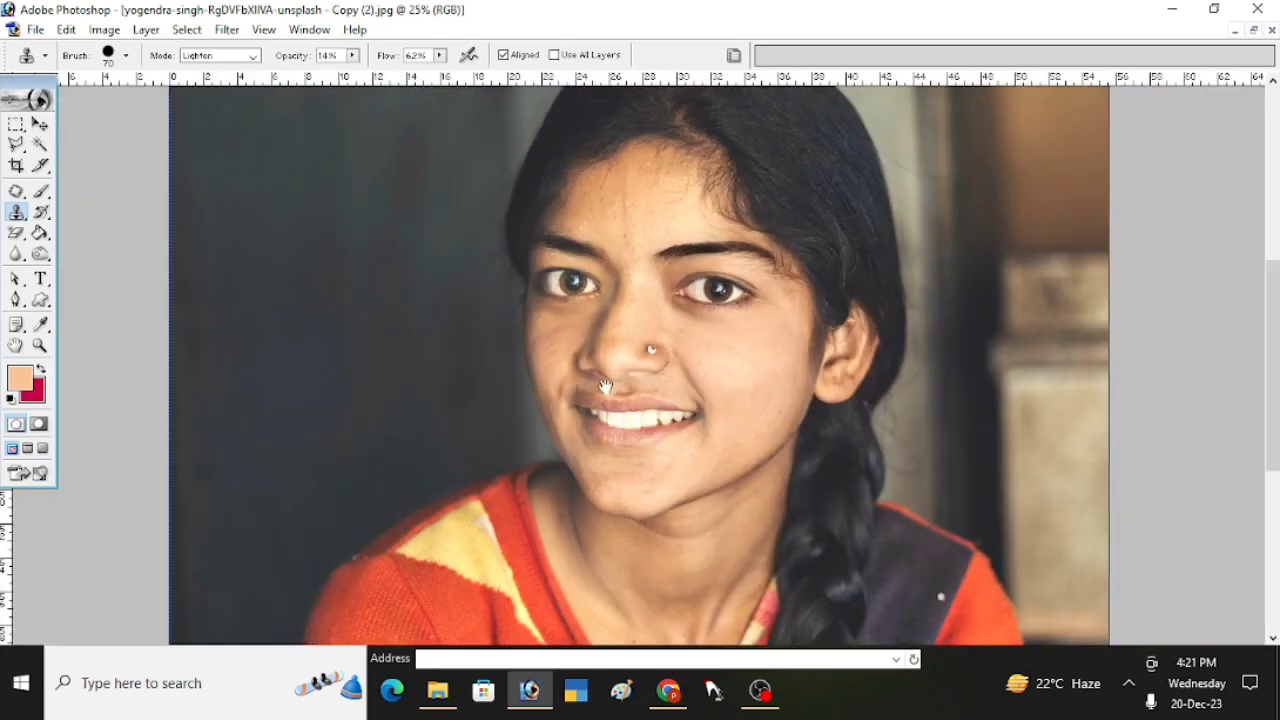
pyautogui.keyDown('ctrl'); pyautogui.click(658, 320); pyautogui.keyUp('ctrl')
pyautogui.keyDown('ctrl'); pyautogui.click(660, 326); pyautogui.keyUp('ctrl')
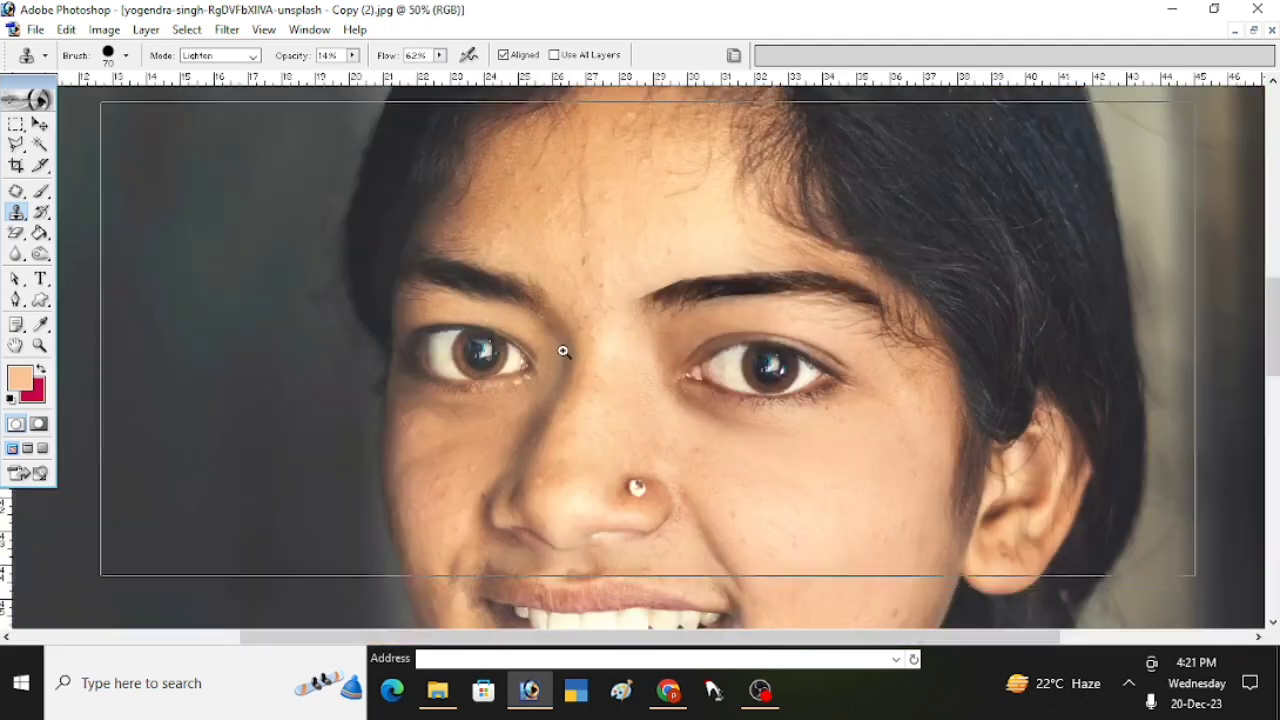
pyautogui.keyDown('ctrl'); pyautogui.click(563, 351); pyautogui.keyUp('ctrl')
pyautogui.keyDown('ctrl'); pyautogui.click(566, 360); pyautogui.keyUp('ctrl')
pyautogui.moveTo(514, 384); pyautogui.dragTo(533, 469)
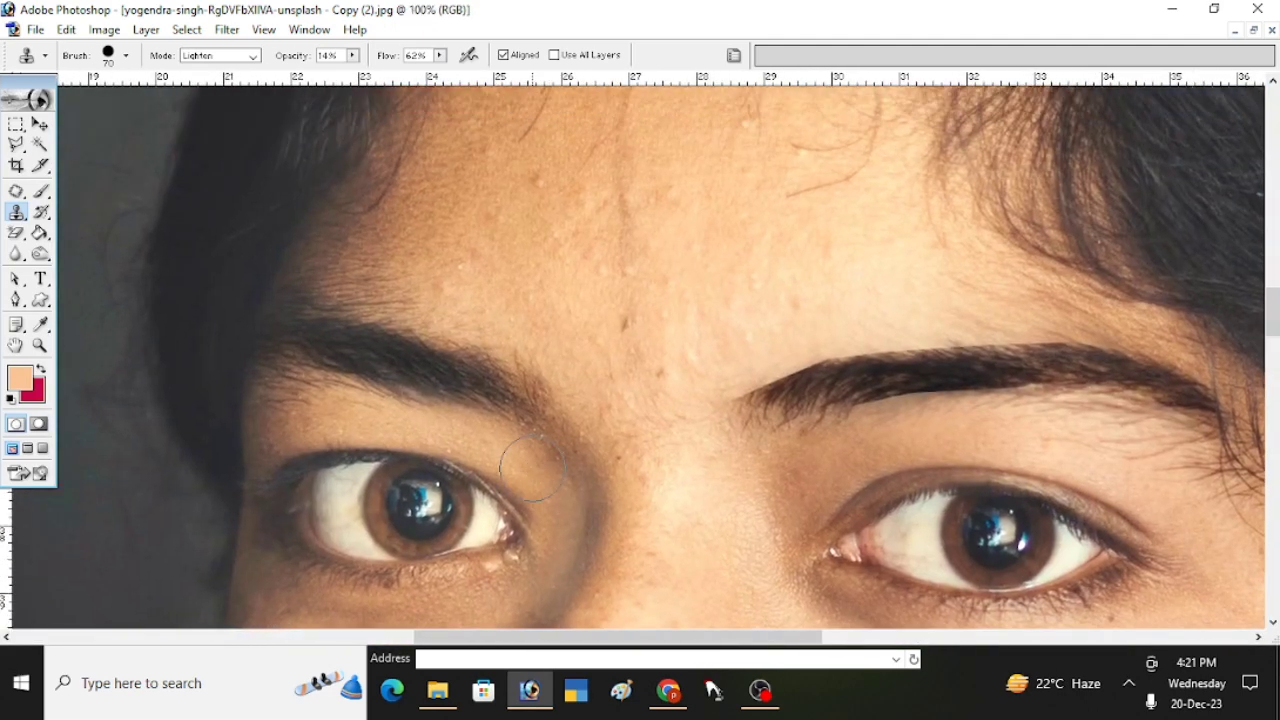
# - Select the forehead above the shadowed-side eyebrow with the Polygonal Lasso, following the brow's upper edge
pyautogui.press('l')
pyautogui.moveTo(707, 459); pyautogui.dragTo(634, 429)
pyautogui.click(598, 437)
pyautogui.click(505, 388)
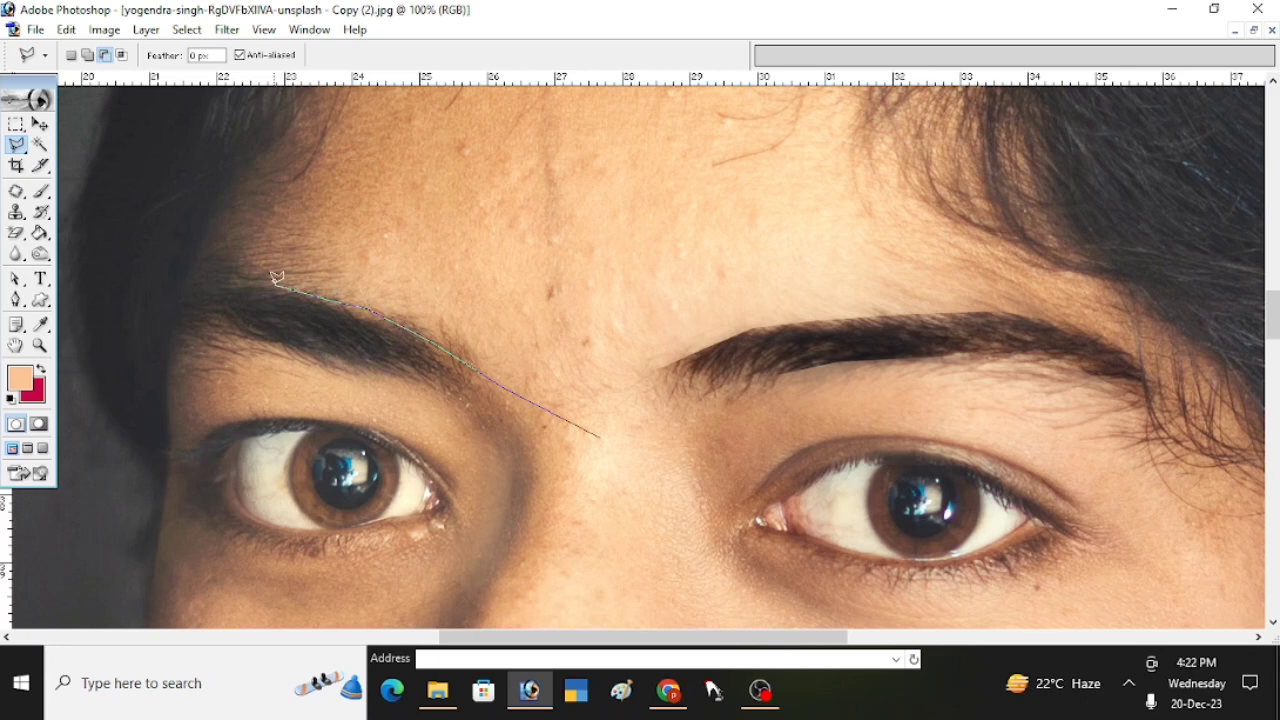
pyautogui.moveTo(155, 260); pyautogui.dragTo(151, 397)
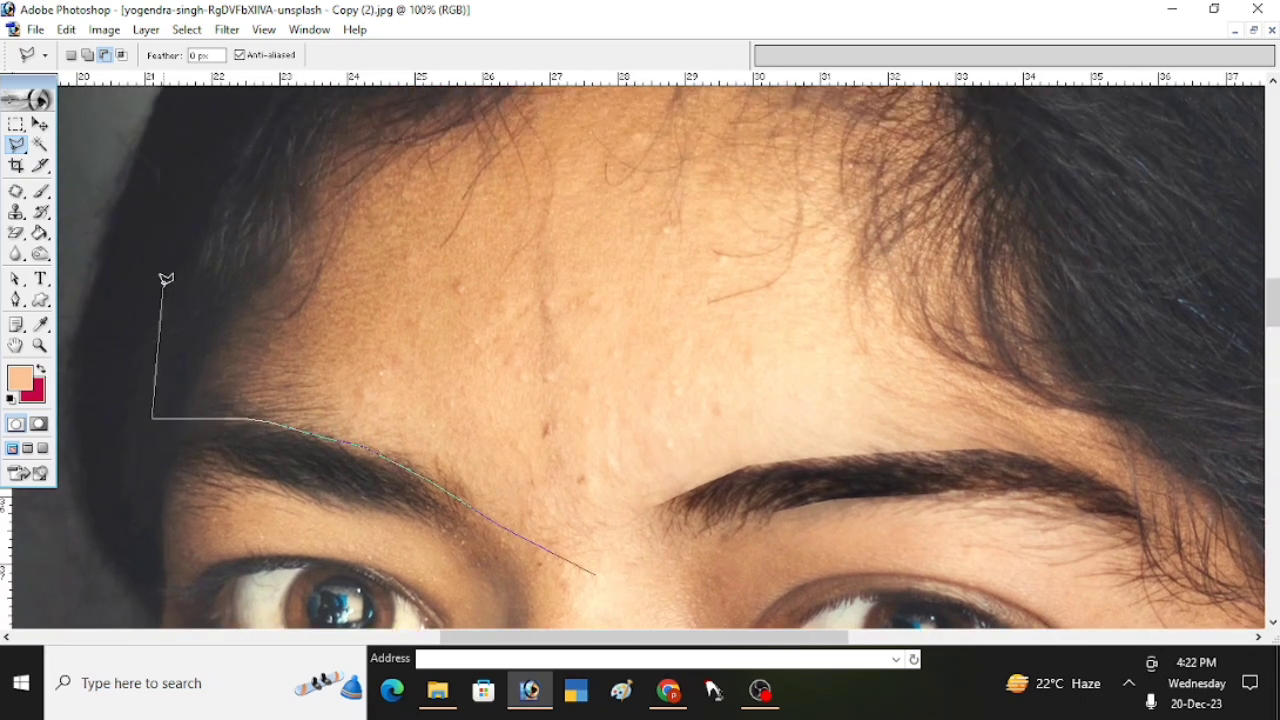
pyautogui.click(176, 257)
pyautogui.click(288, 135)
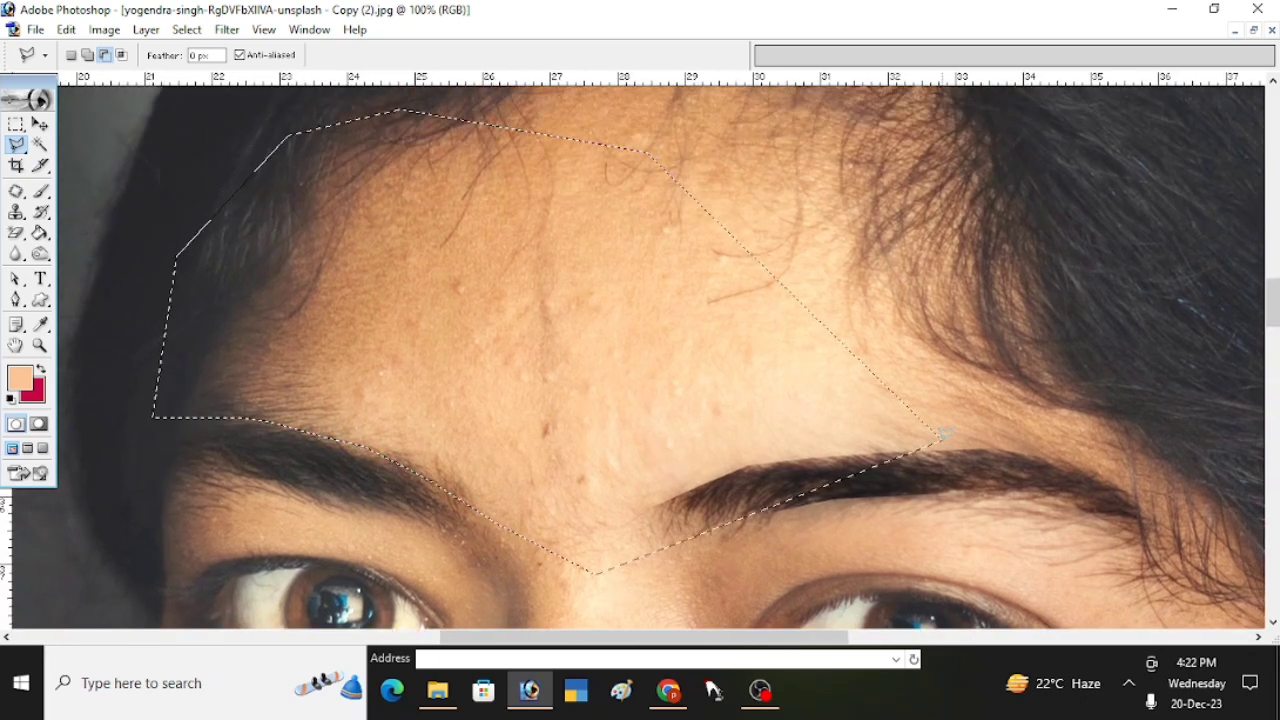
# - Clone skin over the stray hairs above the shadowed-side eyebrow with a 70 px Clone Stamp brush in Lighten mode and clear the selection
pyautogui.press('s')
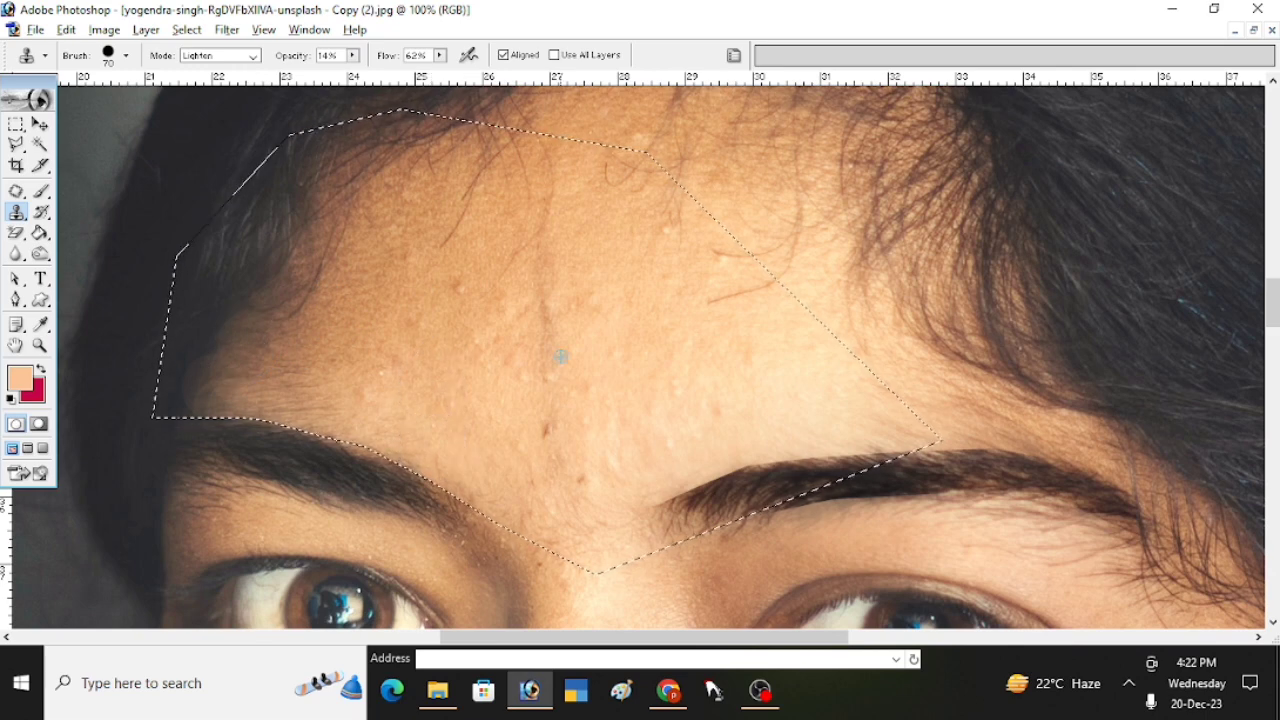
pyautogui.keyDown('alt'); pyautogui.click(591, 364); pyautogui.keyUp('alt')
pyautogui.moveTo(520, 427); pyautogui.dragTo(541, 430)
pyautogui.keyDown('alt'); pyautogui.click(464, 321); pyautogui.keyUp('alt')
pyautogui.moveTo(463, 303); pyautogui.dragTo(465, 287)
pyautogui.hotkey('ctrl', '+')
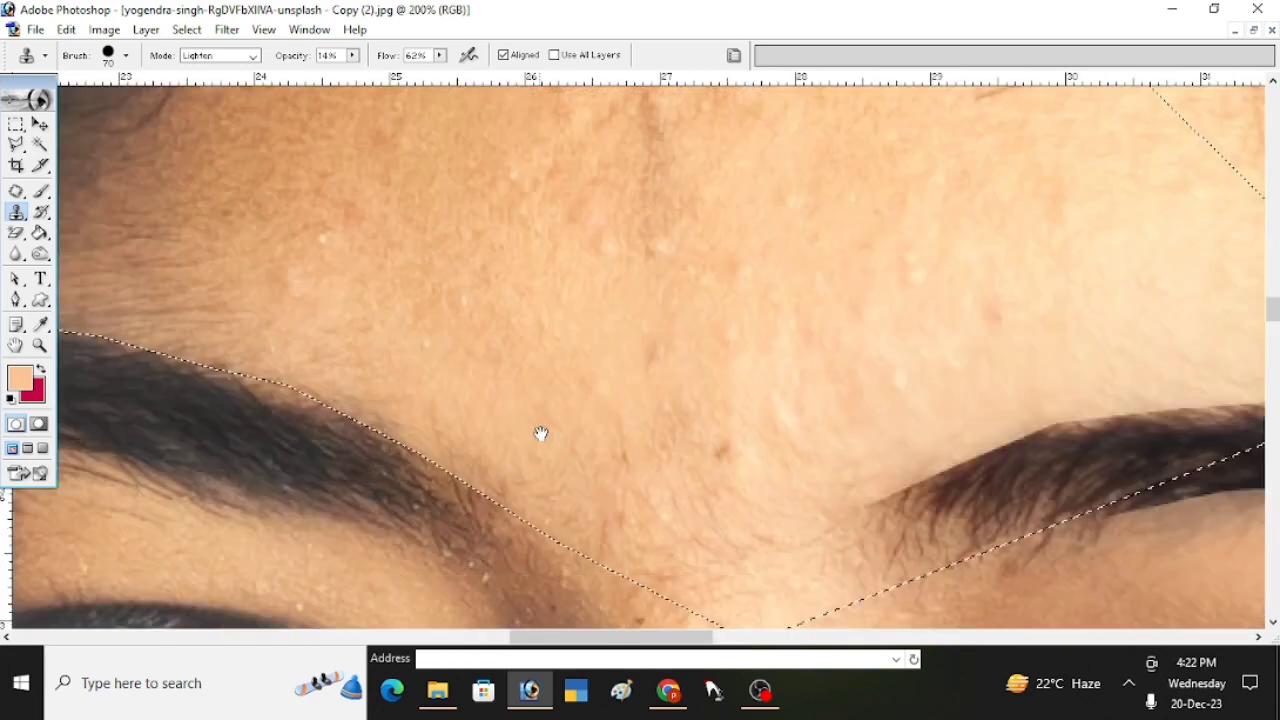
pyautogui.moveTo(516, 446); pyautogui.dragTo(663, 451)
pyautogui.hotkey('ctrl', '-')
pyautogui.hotkey('ctrl', '-')
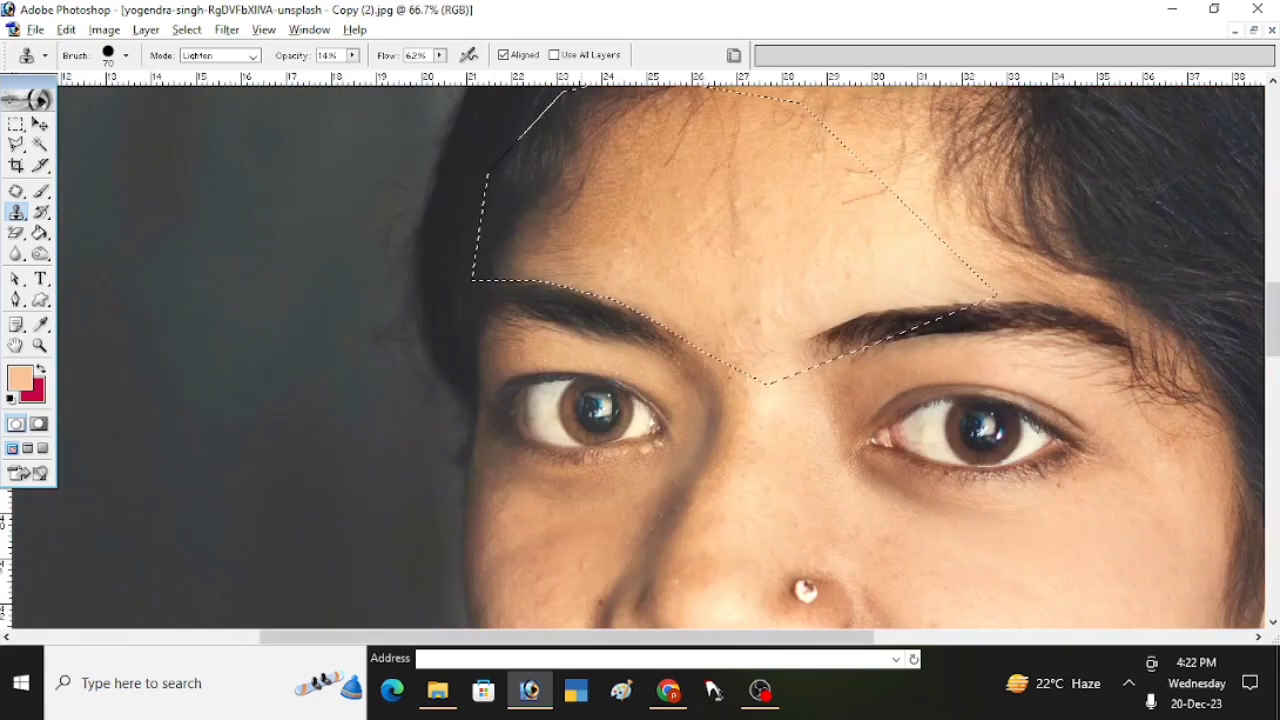
pyautogui.hotkey('ctrl', 'd')
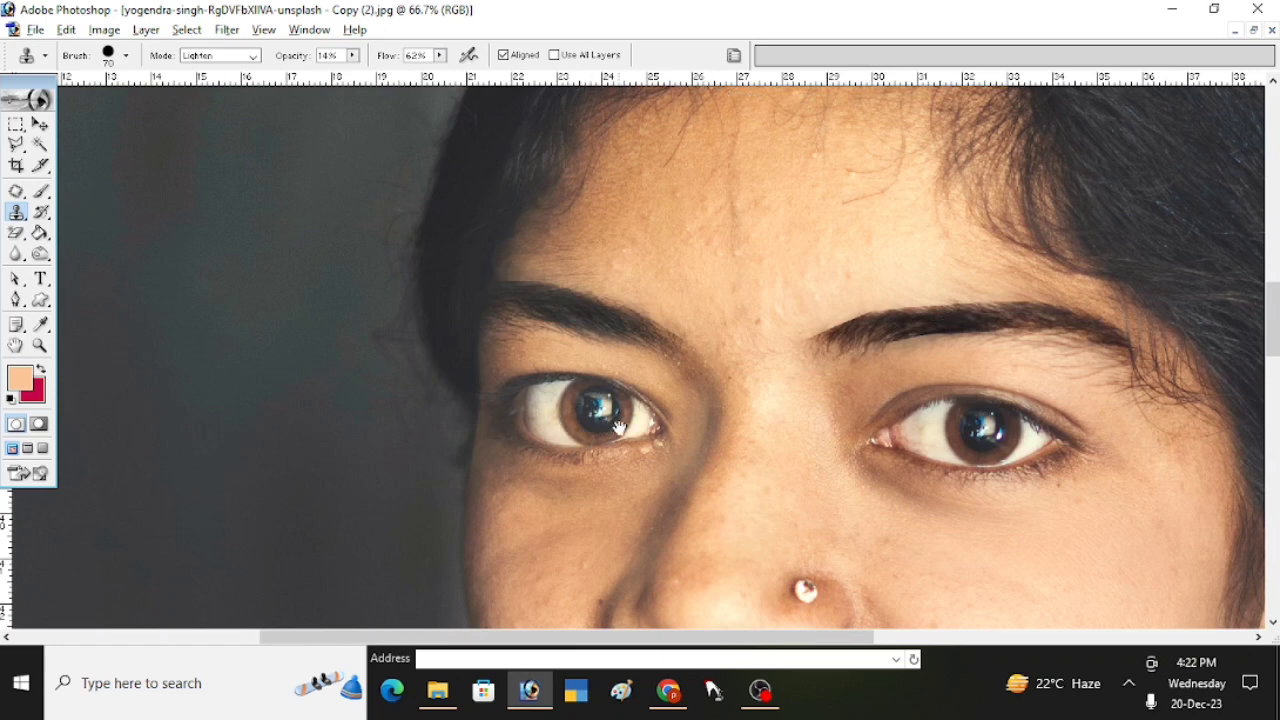
# - Select the skin beneath the shadowed-side eyebrow with the Polygonal Lasso, following the brow's lower edge and the upper eyelid line
pyautogui.hotkey('ctrl', '+')
pyautogui.press('l')
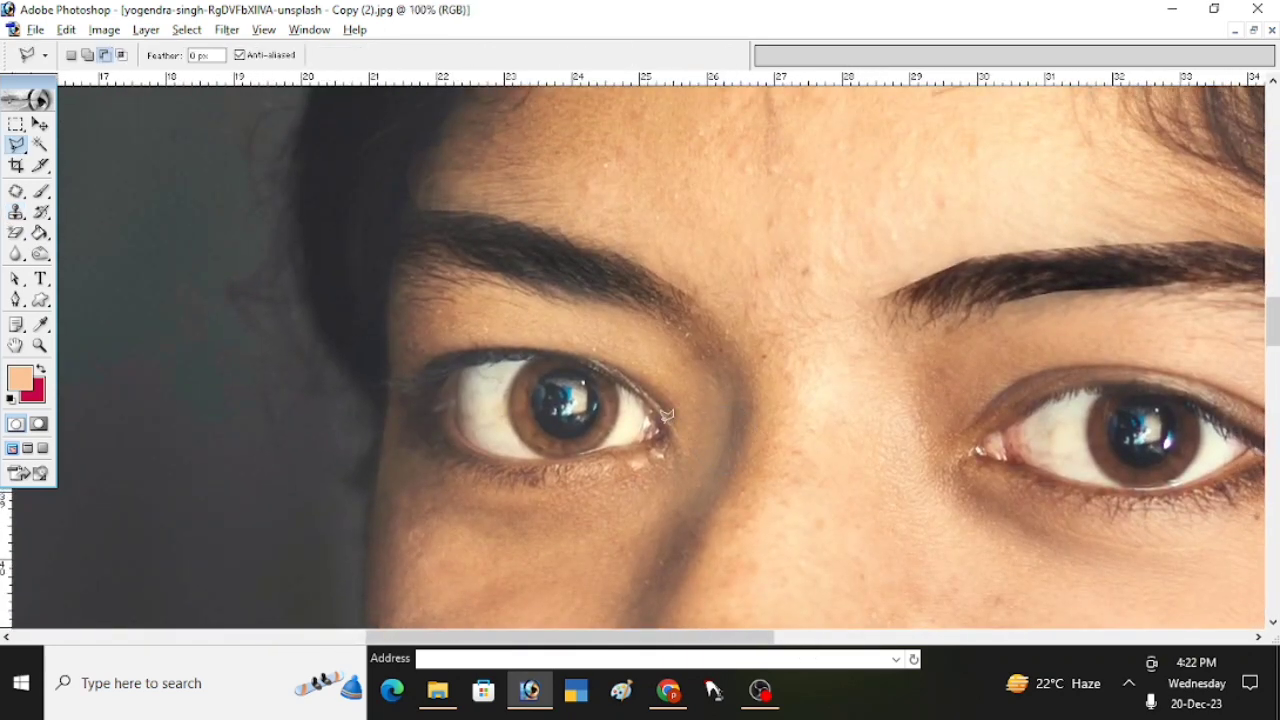
pyautogui.moveTo(840, 430)
pyautogui.mouseDown()
pyautogui.moveTo(583, 283)
pyautogui.moveTo(512, 255)
pyautogui.moveTo(392, 251)
pyautogui.moveTo(379, 421)
pyautogui.moveTo(425, 352)
pyautogui.moveTo(605, 365)
pyautogui.moveTo(856, 591)
pyautogui.moveTo(925, 598)
pyautogui.moveTo(880, 610)
pyautogui.mouseUp()
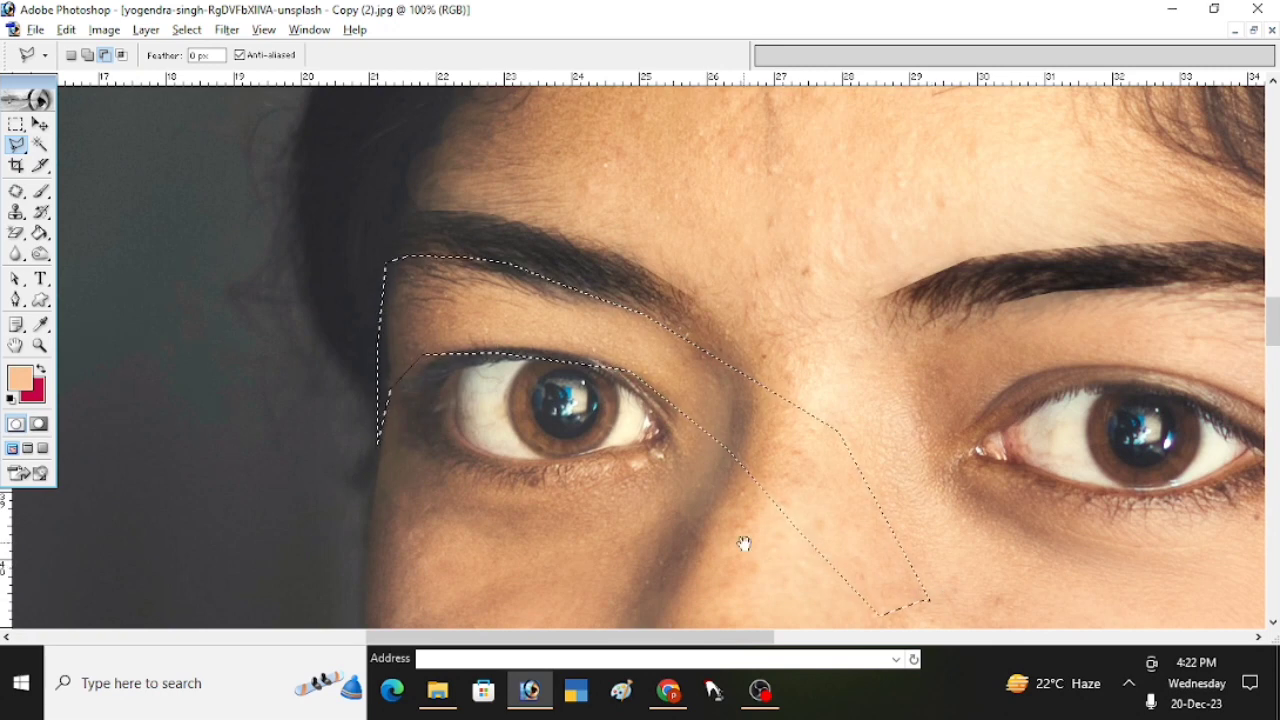
# - Clone eyelid skin over the stray hairs under the middle of the shadowed-side eyebrow with a 36 px Clone Stamp brush
pyautogui.keyDown('ctrl'); pyautogui.click(508, 390); pyautogui.keyUp('ctrl')
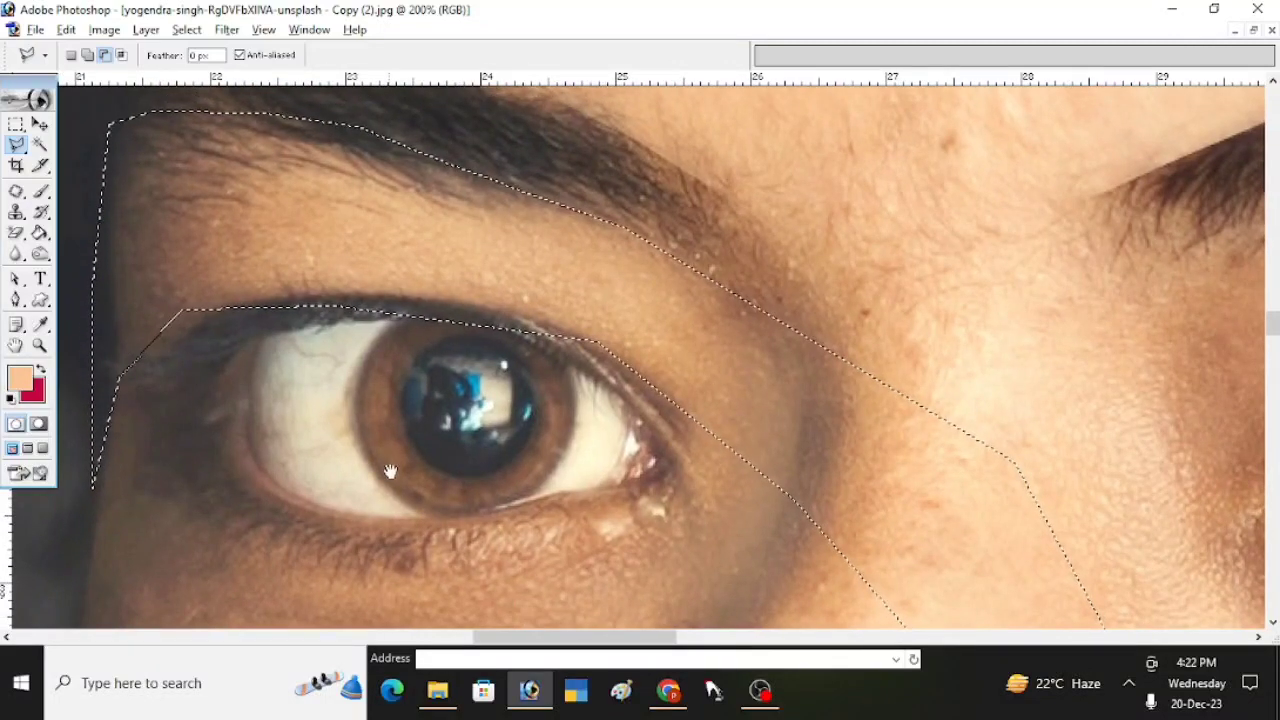
pyautogui.moveTo(398, 462); pyautogui.dragTo(452, 614)
pyautogui.press('s')
pyautogui.rightClick(394, 383)
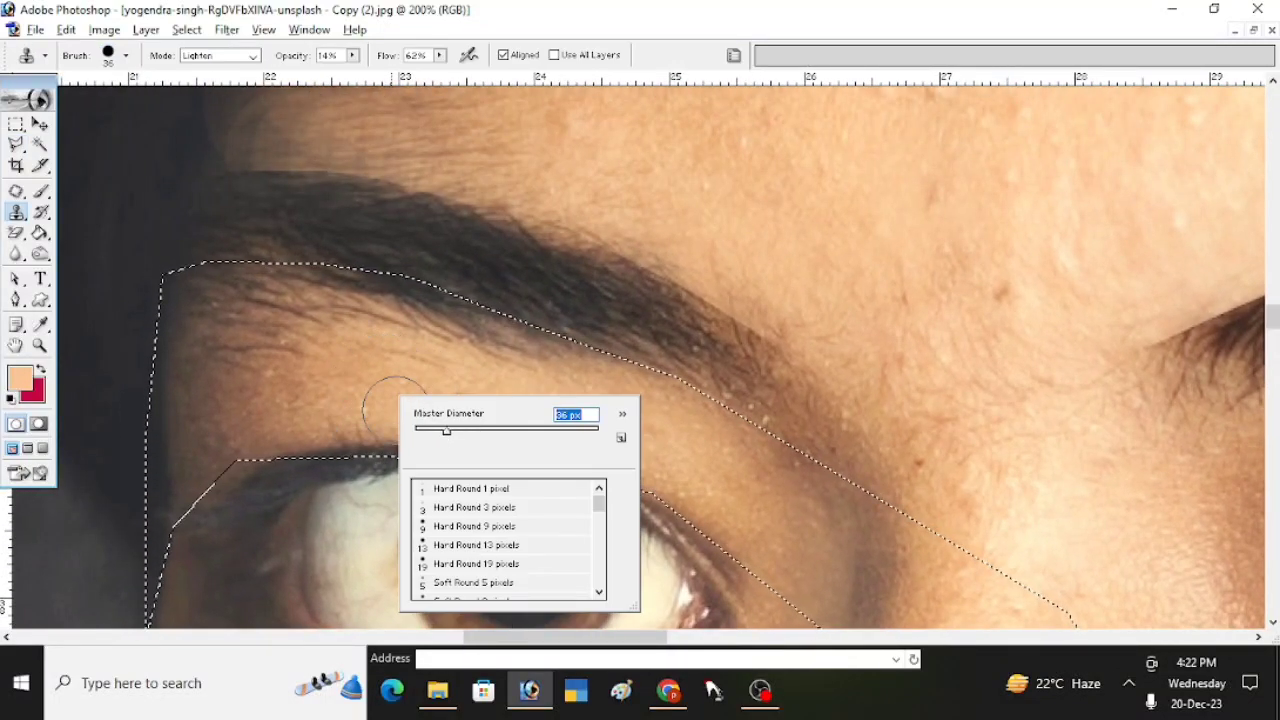
pyautogui.press('Return')
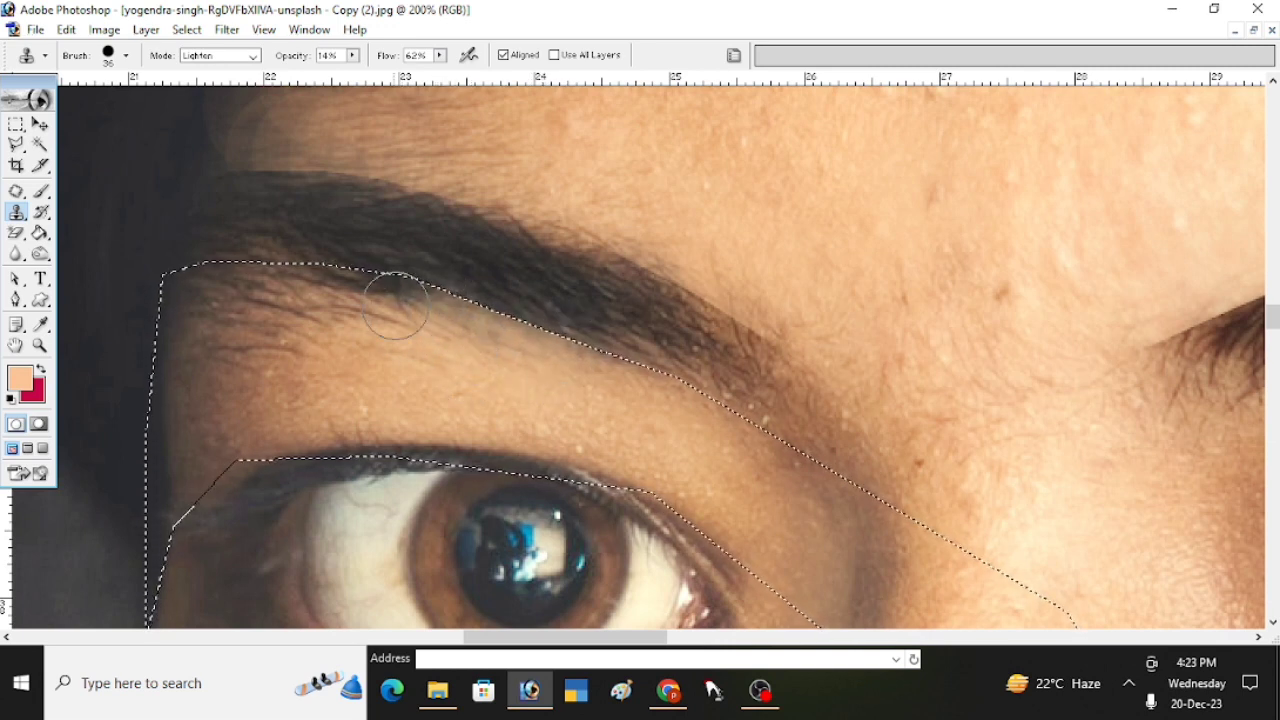
pyautogui.moveTo(353, 287)
pyautogui.mouseDown()
pyautogui.moveTo(327, 268)
pyautogui.moveTo(356, 307)
pyautogui.moveTo(369, 282)
pyautogui.moveTo(395, 311)
pyautogui.moveTo(396, 288)
pyautogui.moveTo(492, 325)
pyautogui.mouseUp()
pyautogui.keyDown('alt'); pyautogui.click(368, 362); pyautogui.keyUp('alt')
pyautogui.keyDown('alt'); pyautogui.click(349, 322); pyautogui.keyUp('alt')
pyautogui.keyDown('alt'); pyautogui.click(394, 315); pyautogui.keyUp('alt')
pyautogui.keyDown('alt'); pyautogui.click(449, 360); pyautogui.keyUp('alt')
pyautogui.keyDown('alt'); pyautogui.click(484, 359); pyautogui.keyUp('alt')
pyautogui.keyDown('alt'); pyautogui.click(587, 393); pyautogui.keyUp('alt')
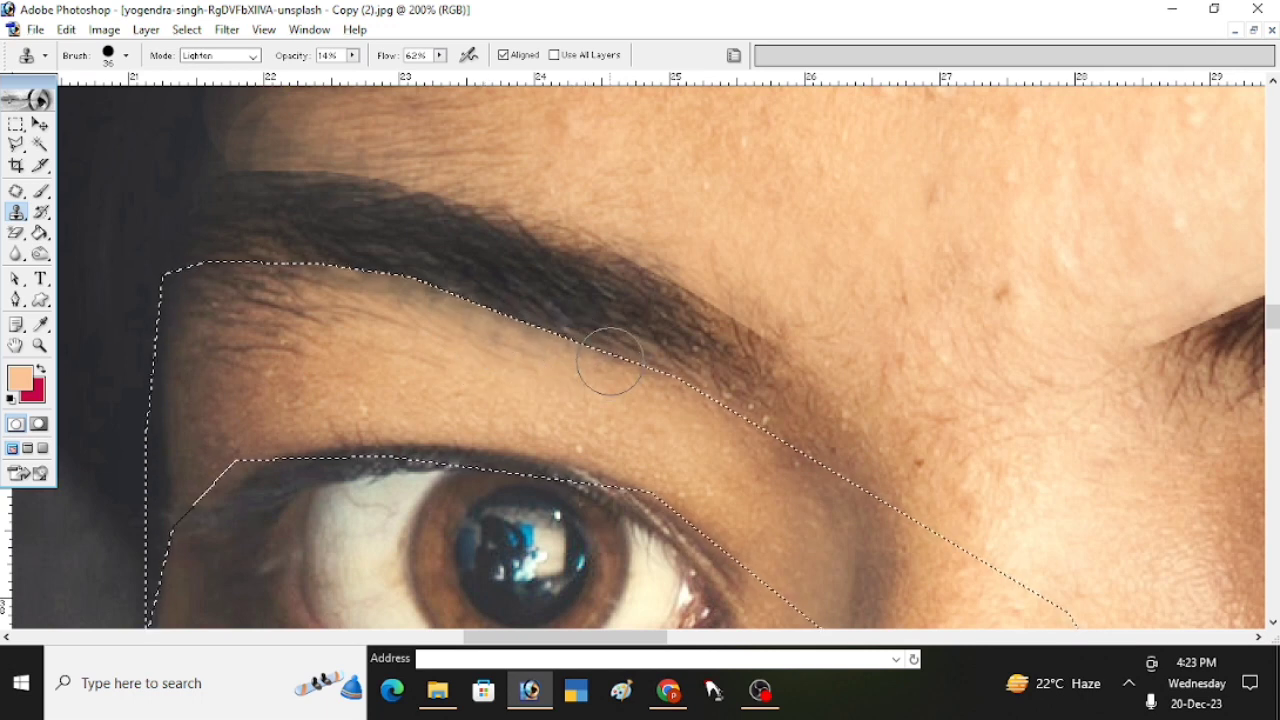
# - Clone skin over the stray hairs below the outer end of the shadowed-side eyebrow and clear the selection
pyautogui.keyDown('alt'); pyautogui.click(320, 326); pyautogui.keyUp('alt')
pyautogui.moveTo(272, 326); pyautogui.dragTo(271, 326)
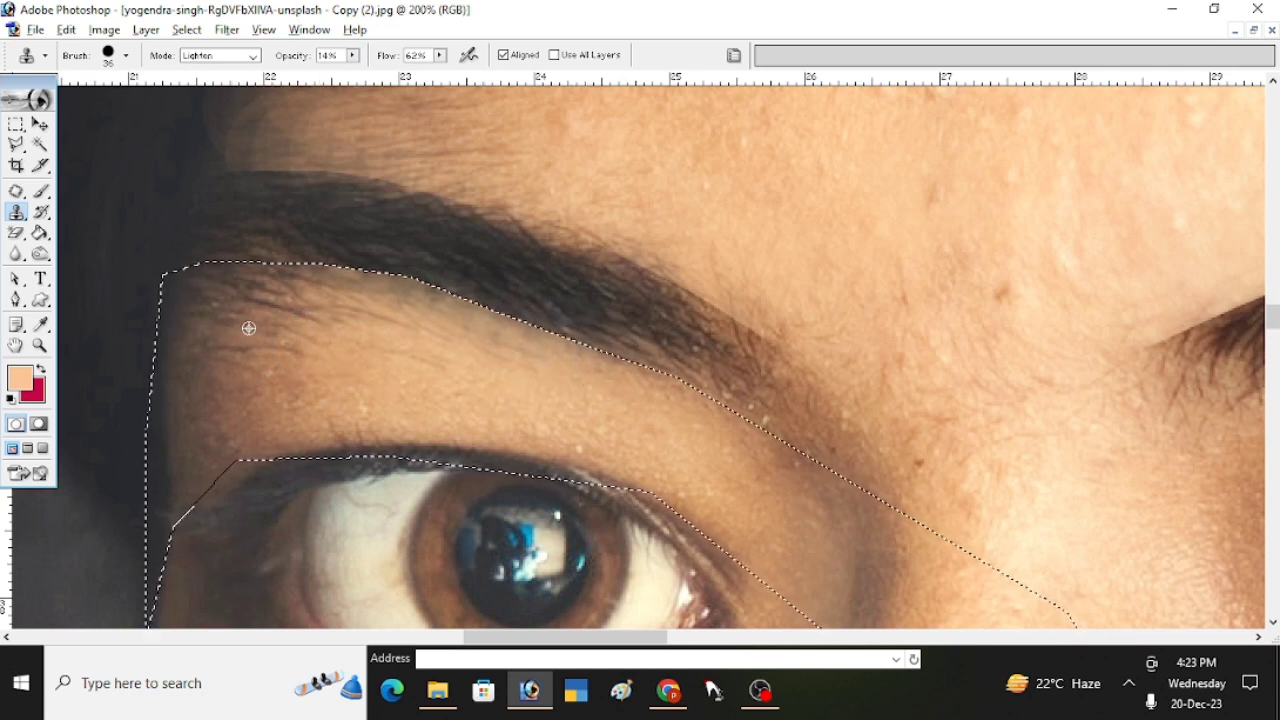
pyautogui.keyDown('alt'); pyautogui.click(314, 346); pyautogui.keyUp('alt')
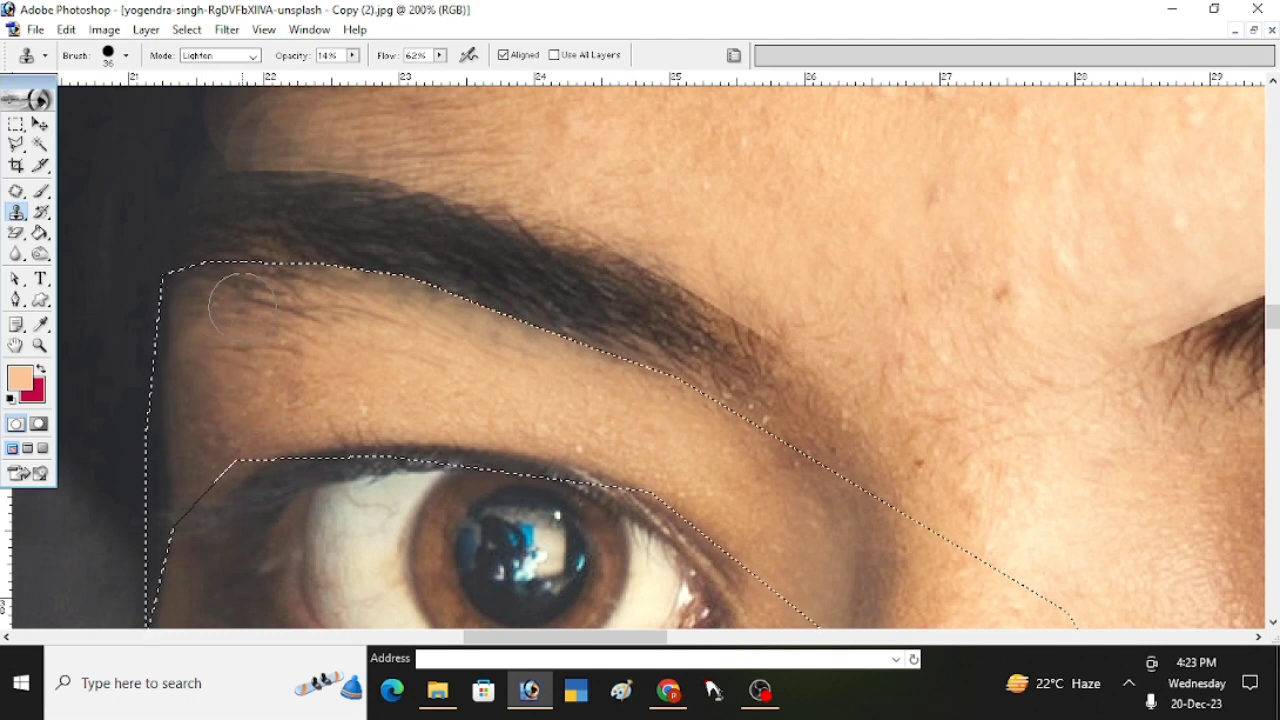
pyautogui.keyDown('alt'); pyautogui.click(351, 358); pyautogui.keyUp('alt')
pyautogui.click(241, 277)
pyautogui.keyDown('alt'); pyautogui.click(281, 353); pyautogui.keyUp('alt')
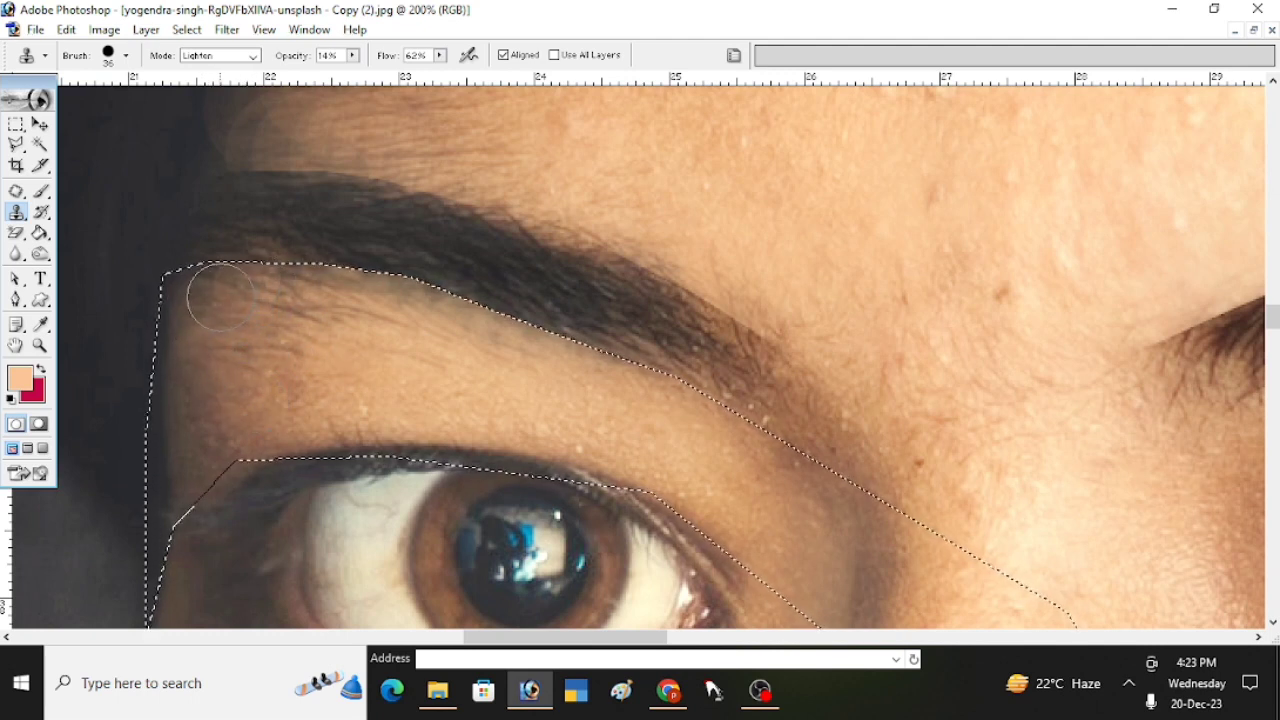
pyautogui.keyDown('alt'); pyautogui.click(373, 364); pyautogui.keyUp('alt')
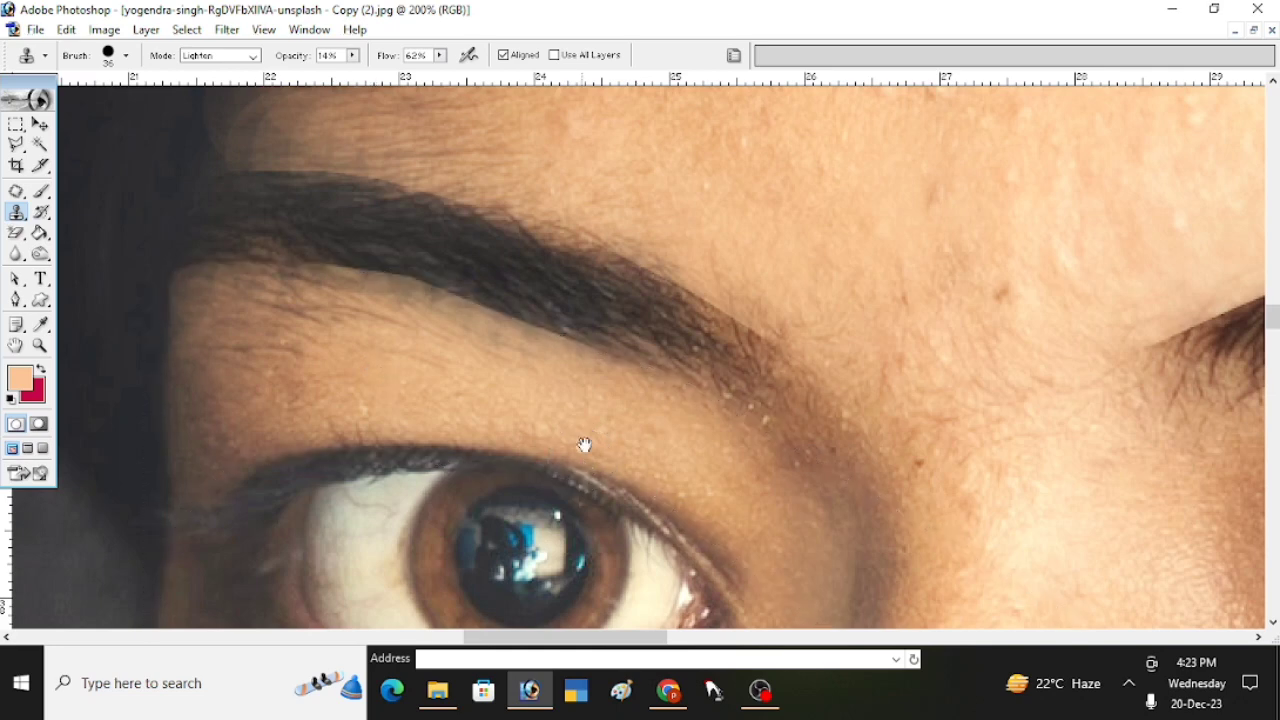
# - Examine both trimmed eyebrows and the retouched skin of the cheeks, mouth and chin within the whole portrait and up close
pyautogui.keyDown('alt'); pyautogui.click(530, 372); pyautogui.keyUp('alt')
pyautogui.keyDown('alt'); pyautogui.click(632, 430); pyautogui.keyUp('alt')
pyautogui.keyDown('alt'); pyautogui.click(669, 444); pyautogui.keyUp('alt')
pyautogui.keyDown('alt'); pyautogui.click(711, 446); pyautogui.keyUp('alt')
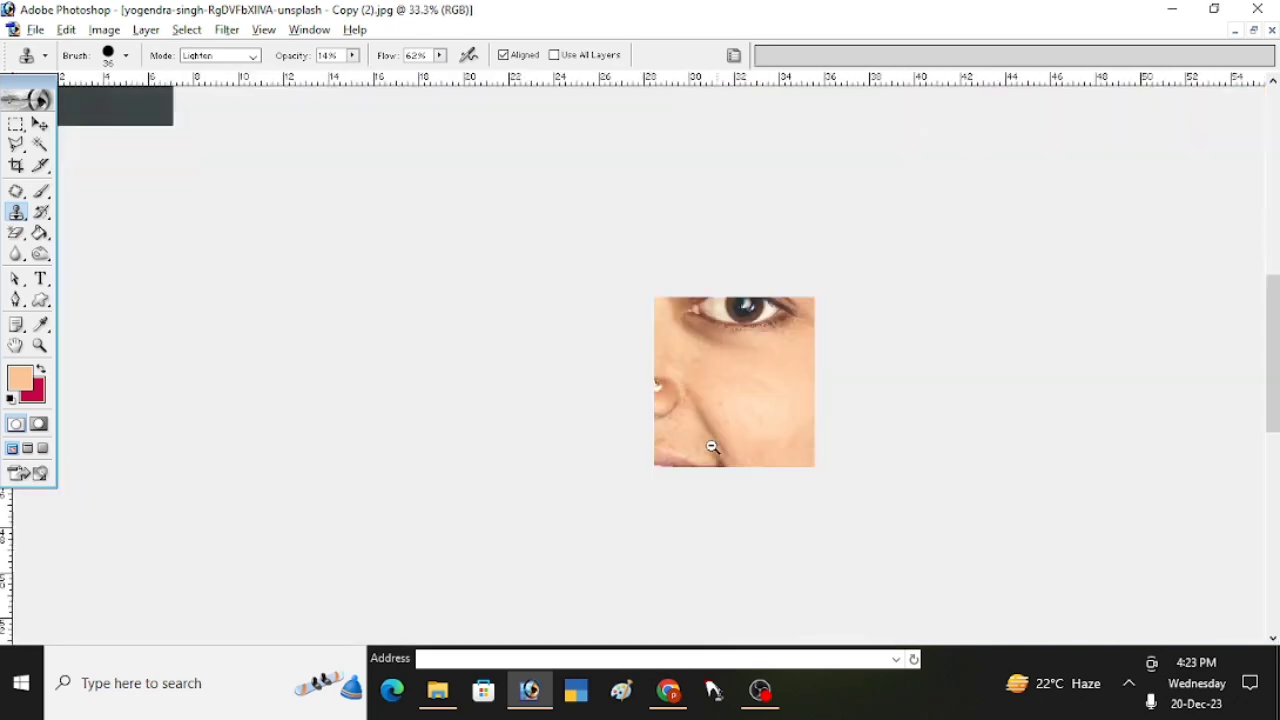
pyautogui.keyDown('alt'); pyautogui.click(599, 477); pyautogui.keyUp('alt')
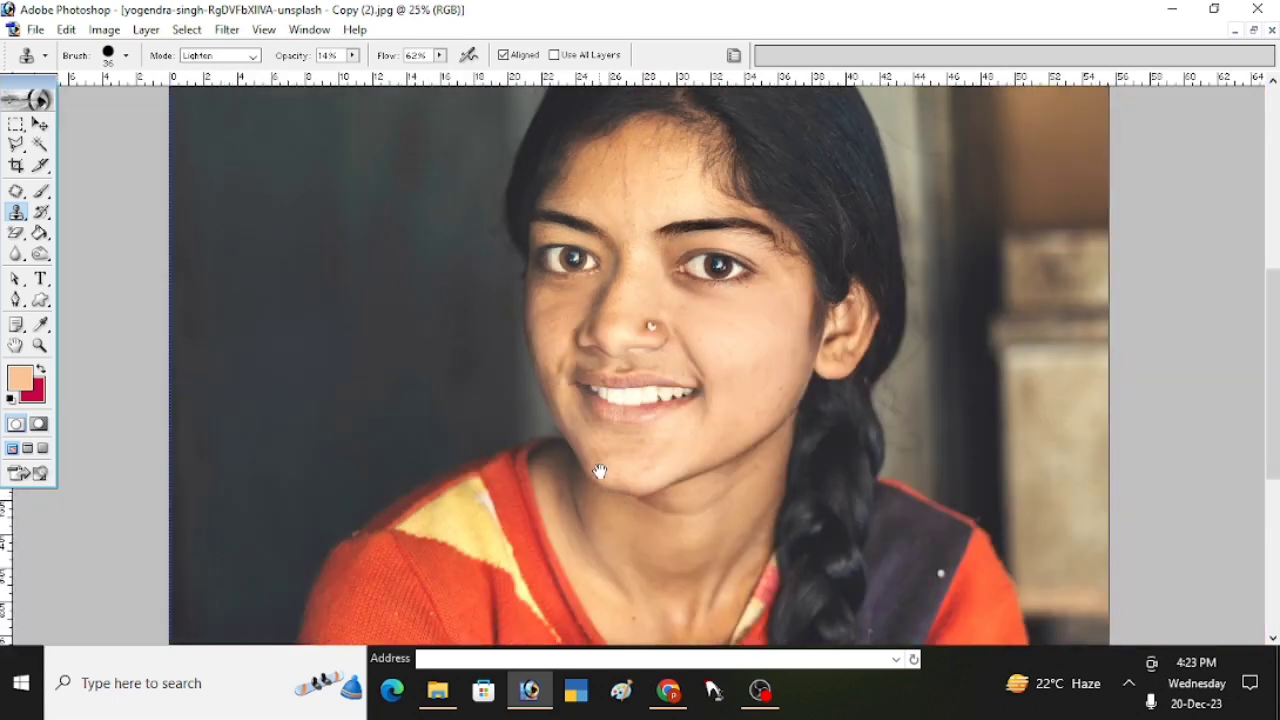
pyautogui.keyDown('ctrl'); pyautogui.click(636, 406); pyautogui.keyUp('ctrl')
pyautogui.moveTo(680, 380); pyautogui.dragTo(646, 505)
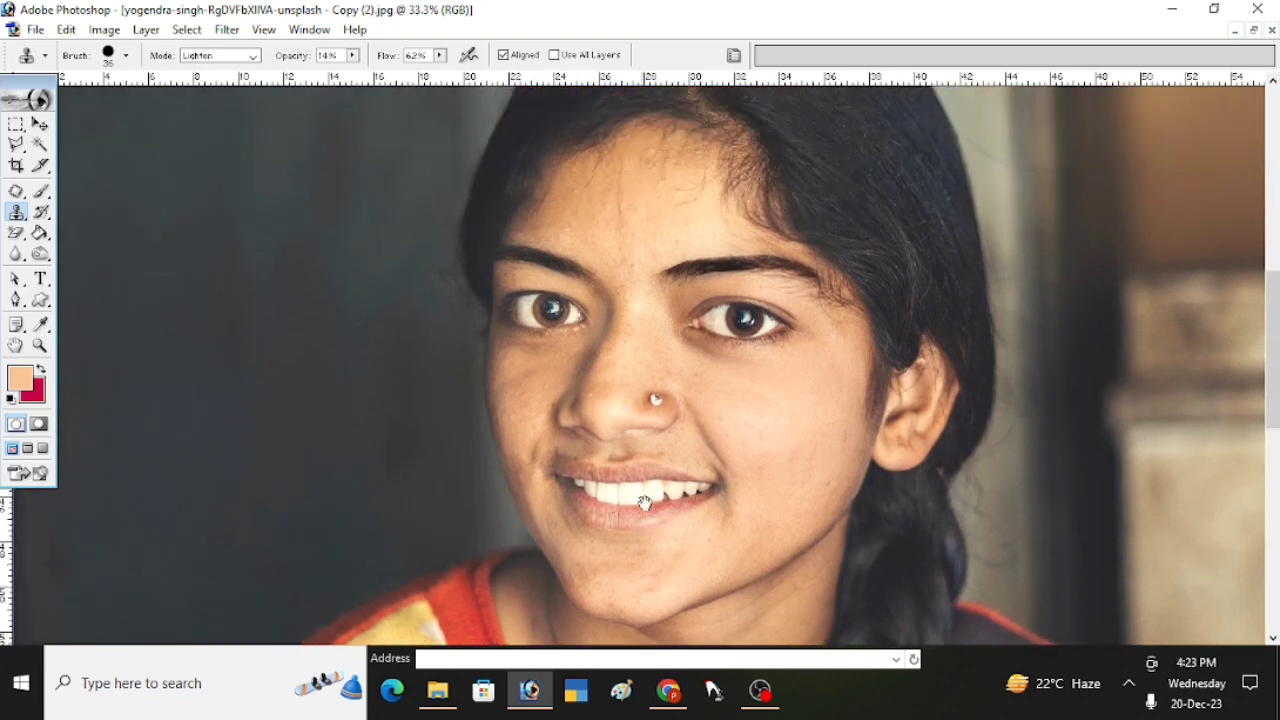
pyautogui.keyDown('ctrl'); pyautogui.click(653, 493); pyautogui.keyUp('ctrl')
pyautogui.moveTo(729, 328); pyautogui.dragTo(641, 537)
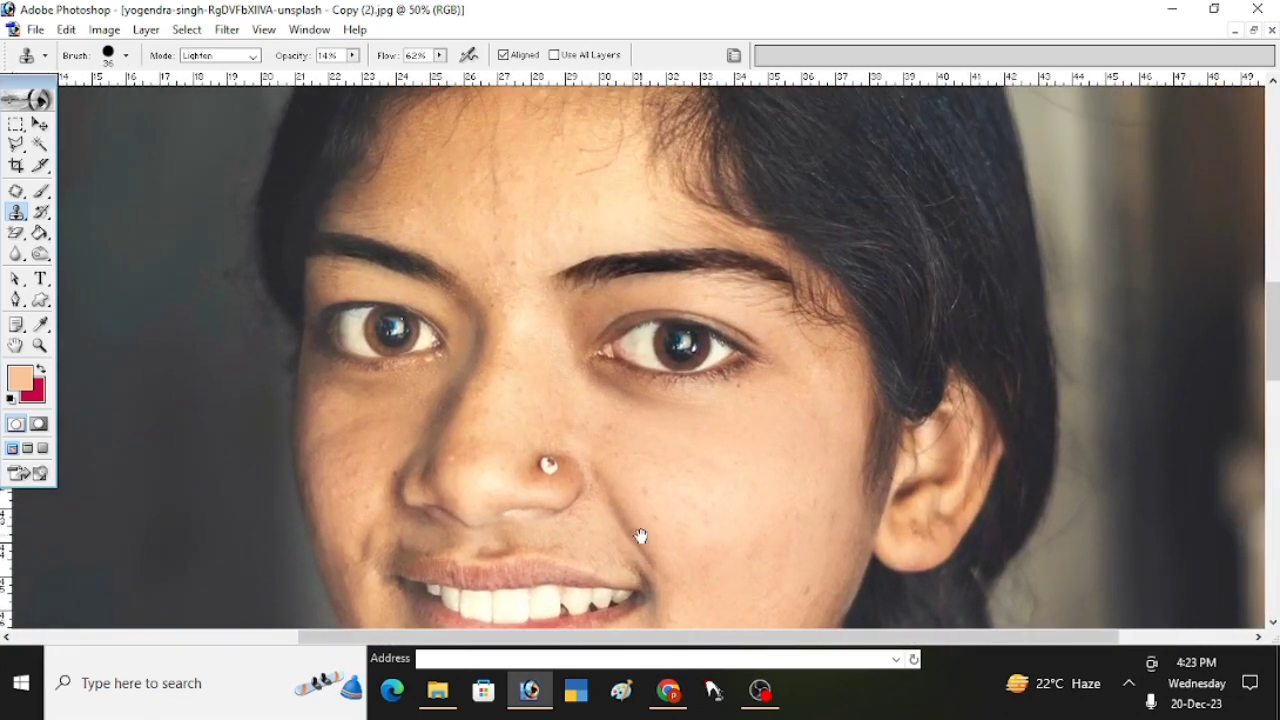
pyautogui.keyDown('alt'); pyautogui.click(627, 494); pyautogui.keyUp('alt')
pyautogui.moveTo(690, 432); pyautogui.dragTo(507, 486)
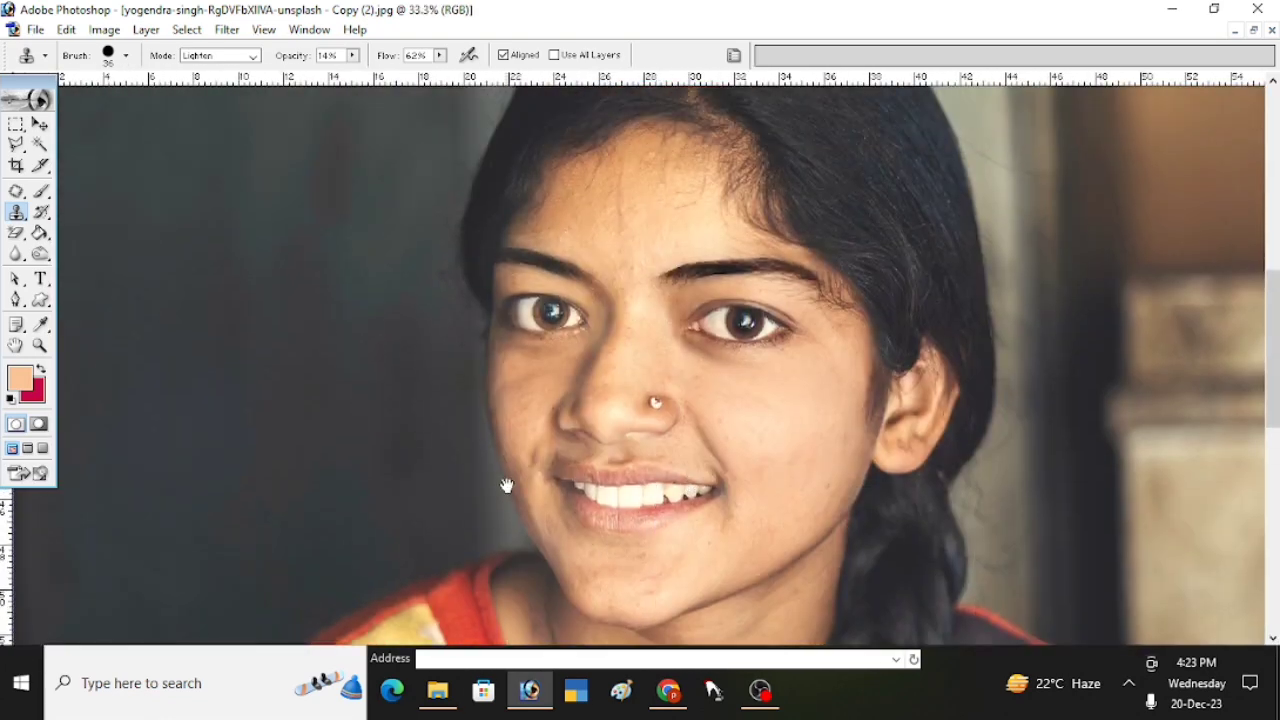
pyautogui.keyDown('ctrl'); pyautogui.click(598, 460); pyautogui.keyUp('ctrl')
pyautogui.moveTo(677, 446); pyautogui.dragTo(425, 521)
pyautogui.keyDown('ctrl'); pyautogui.click(484, 469); pyautogui.keyUp('ctrl')
pyautogui.moveTo(588, 432); pyautogui.dragTo(487, 507)
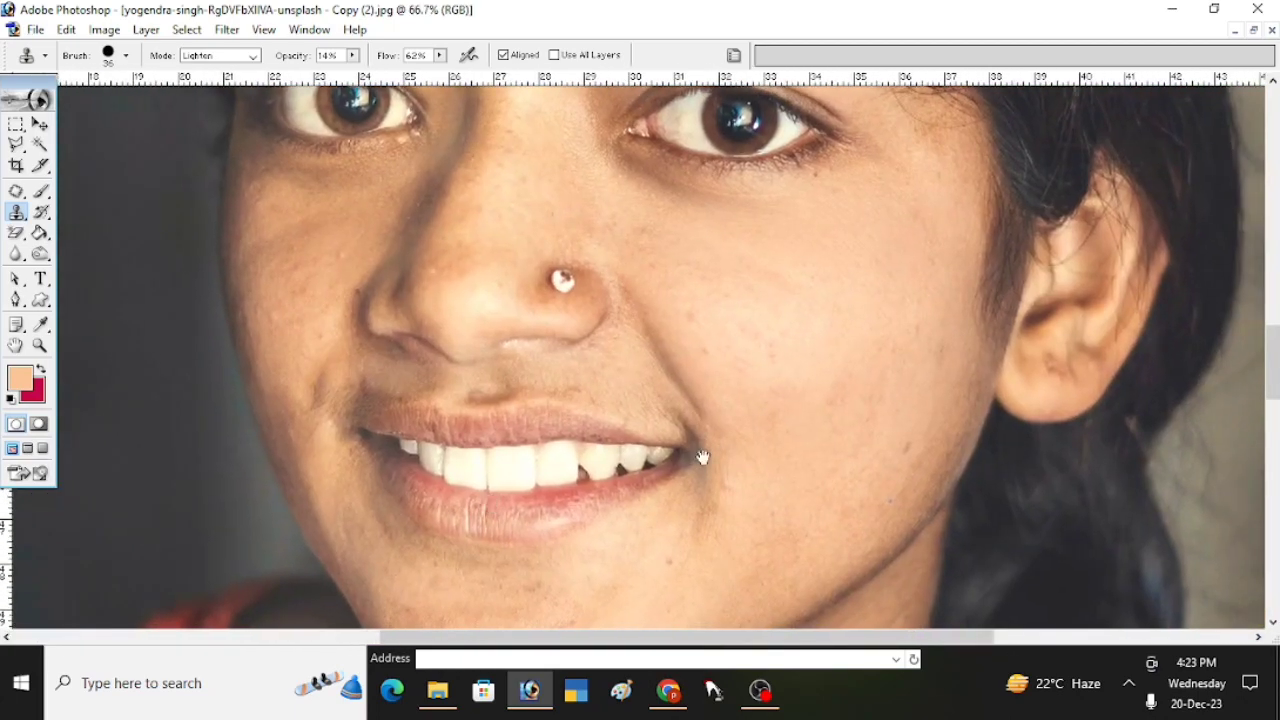
pyautogui.moveTo(720, 456); pyautogui.dragTo(534, 527)
pyautogui.keyDown('alt'); pyautogui.click(534, 483); pyautogui.keyUp('alt')
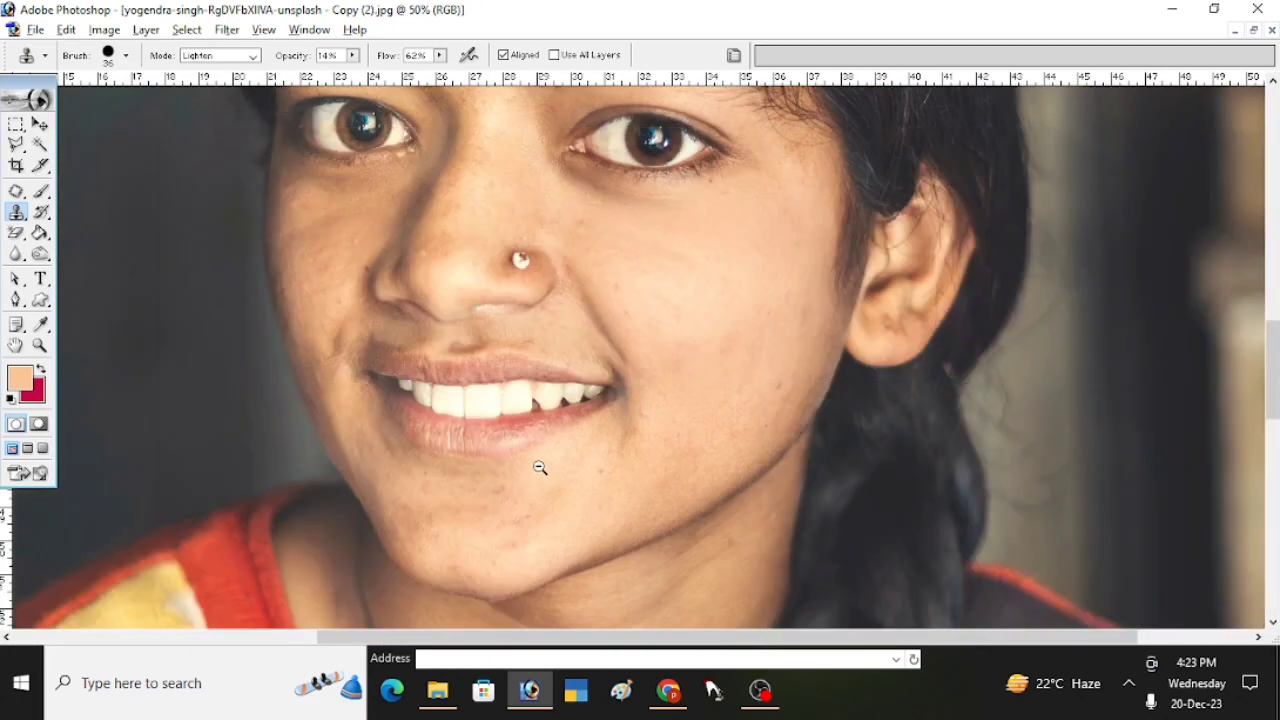
pyautogui.keyDown('alt'); pyautogui.click(540, 467); pyautogui.keyUp('alt')
# - Brighten the photo's midtones with an RGB Curves adjustment that maps input 114 to output 124
pyautogui.hotkey('ctrl', 'm')
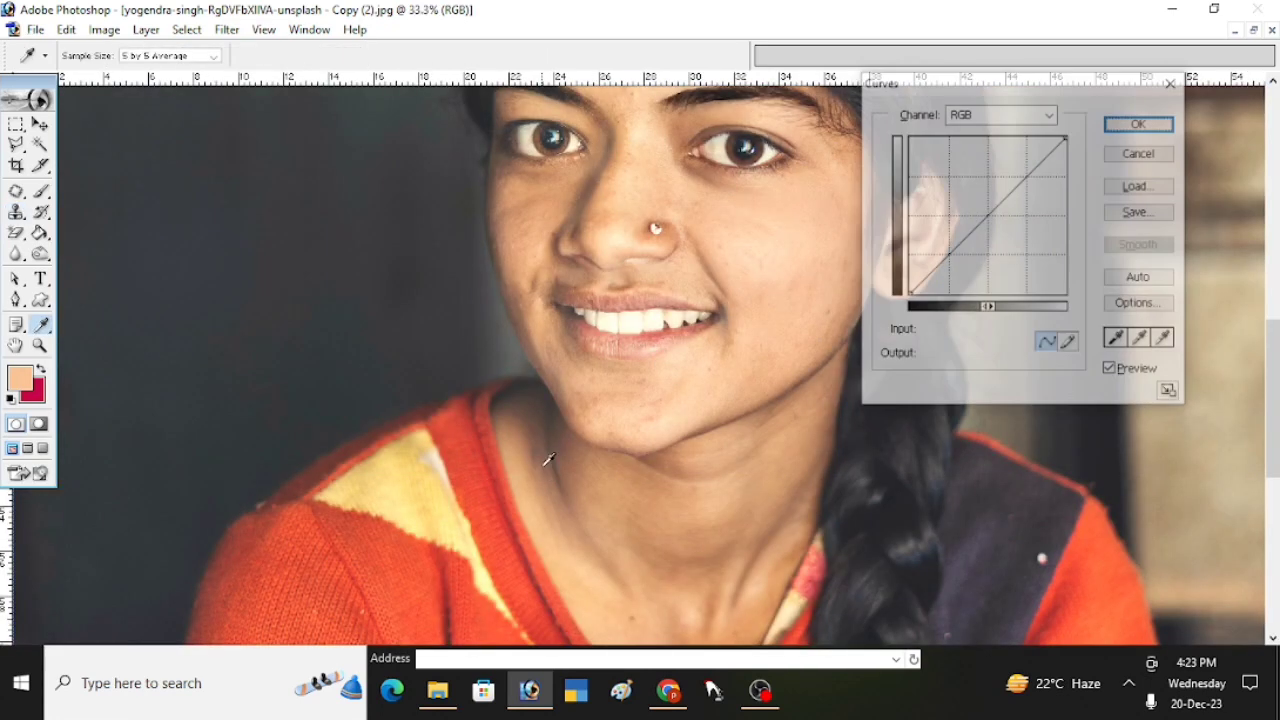
pyautogui.click(979, 216)
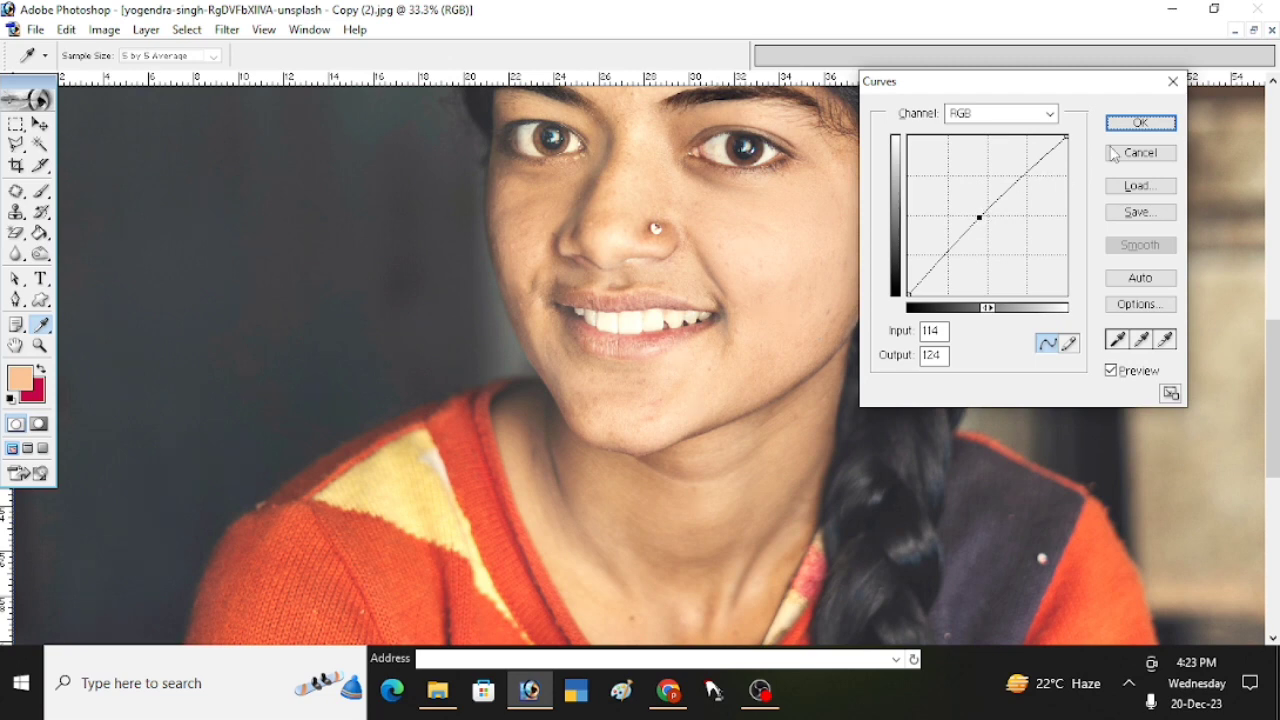
pyautogui.click(1133, 123)
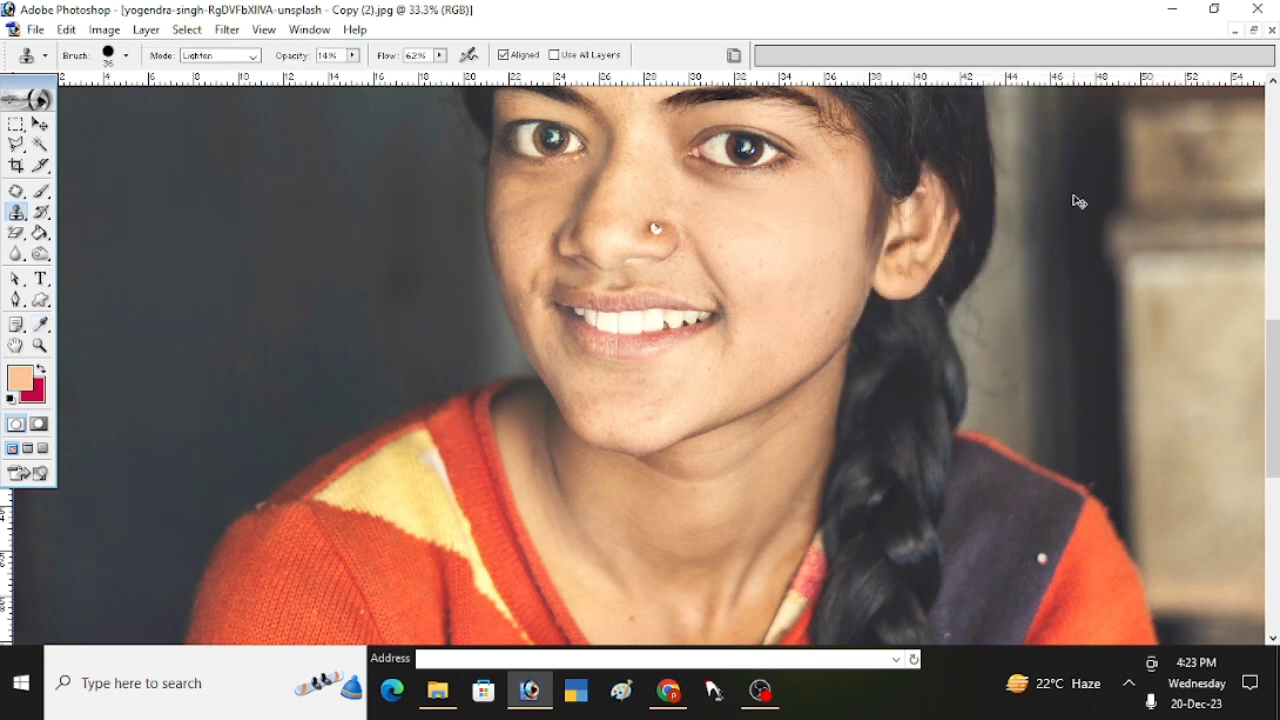
# - Shift the photo's highlights toward yellow with Color Balance, setting the yellow-blue level to -8
pyautogui.hotkey('ctrl', 'b')
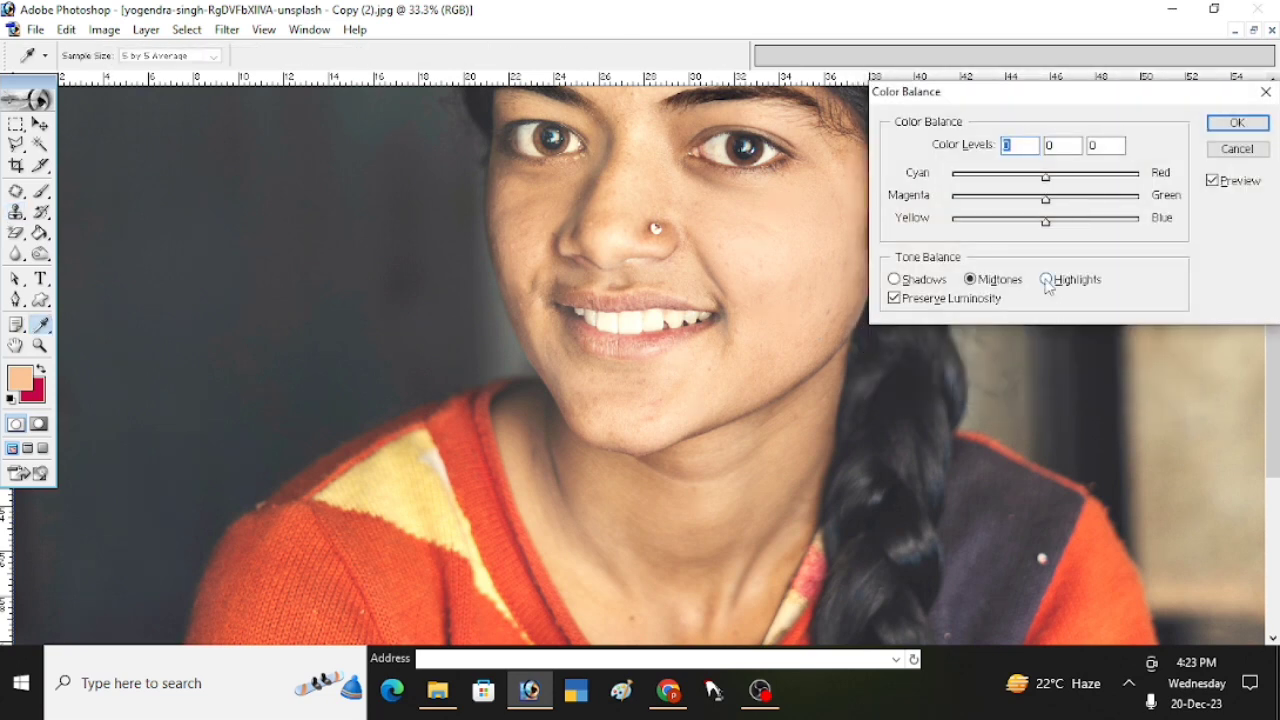
pyautogui.click(1046, 280)
pyautogui.moveTo(1044, 220); pyautogui.dragTo(1039, 228)
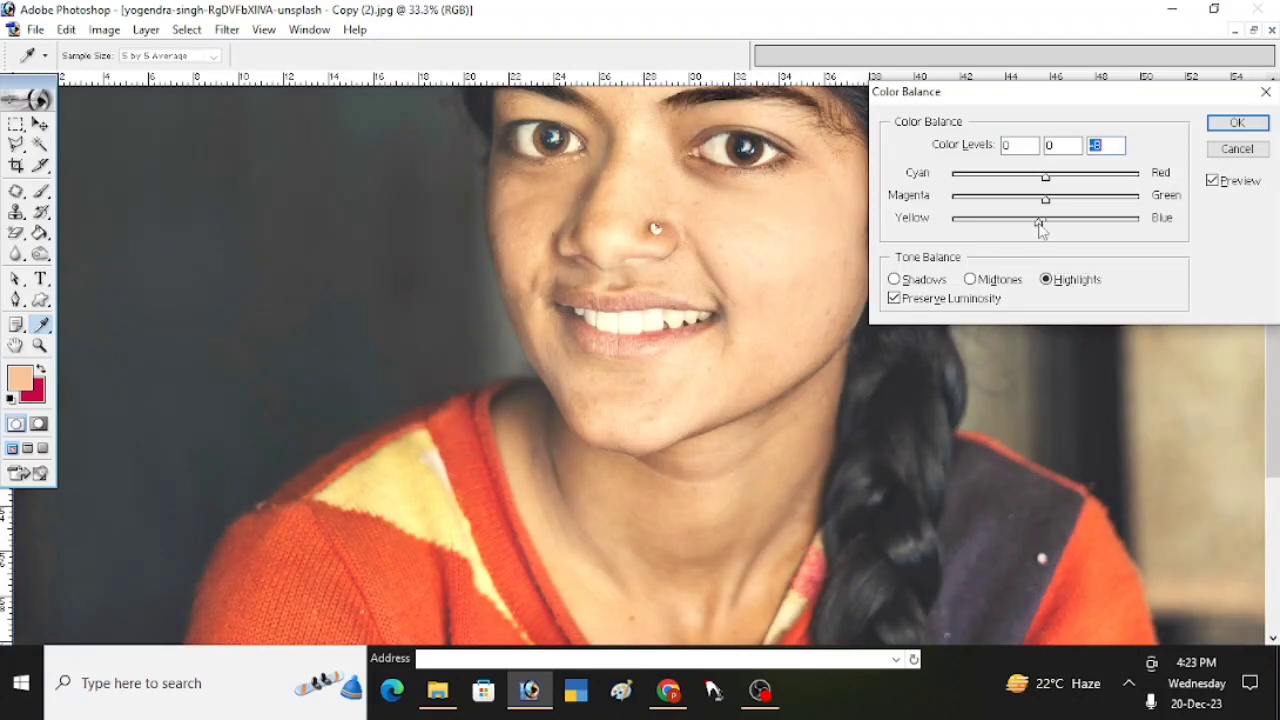
pyautogui.click(1237, 122)
pyautogui.scroll(3, 670, 460)
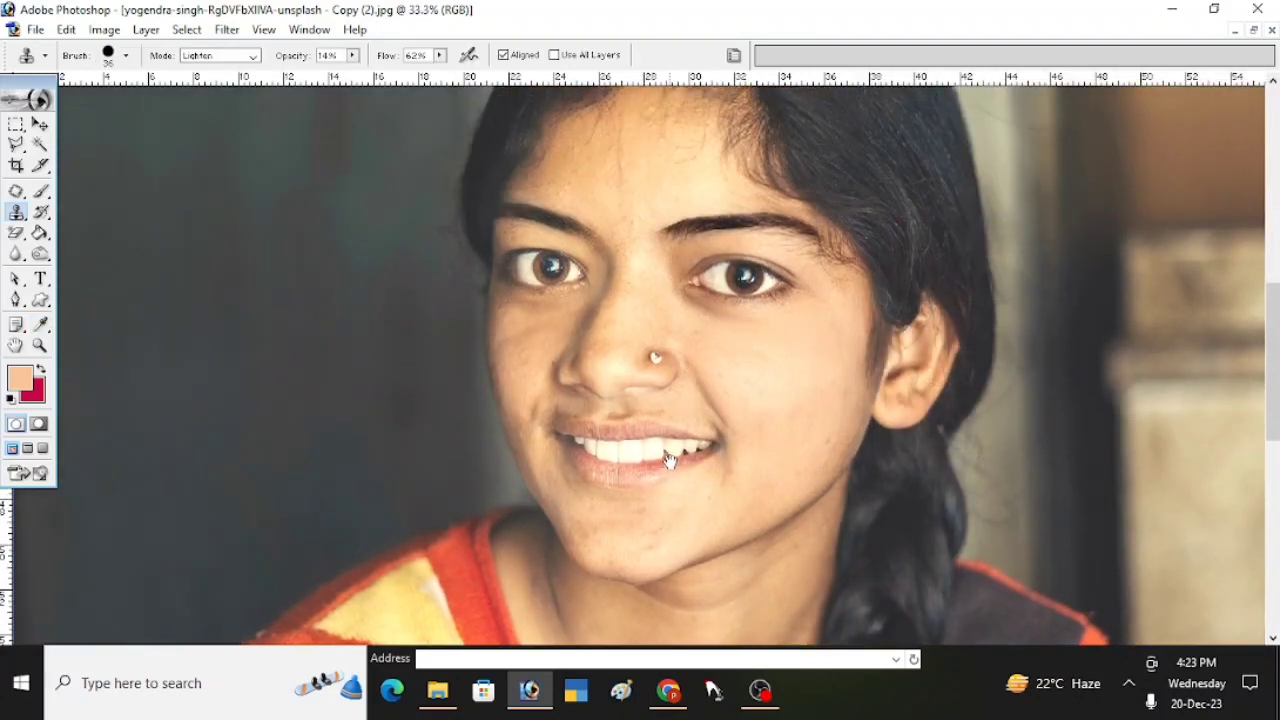